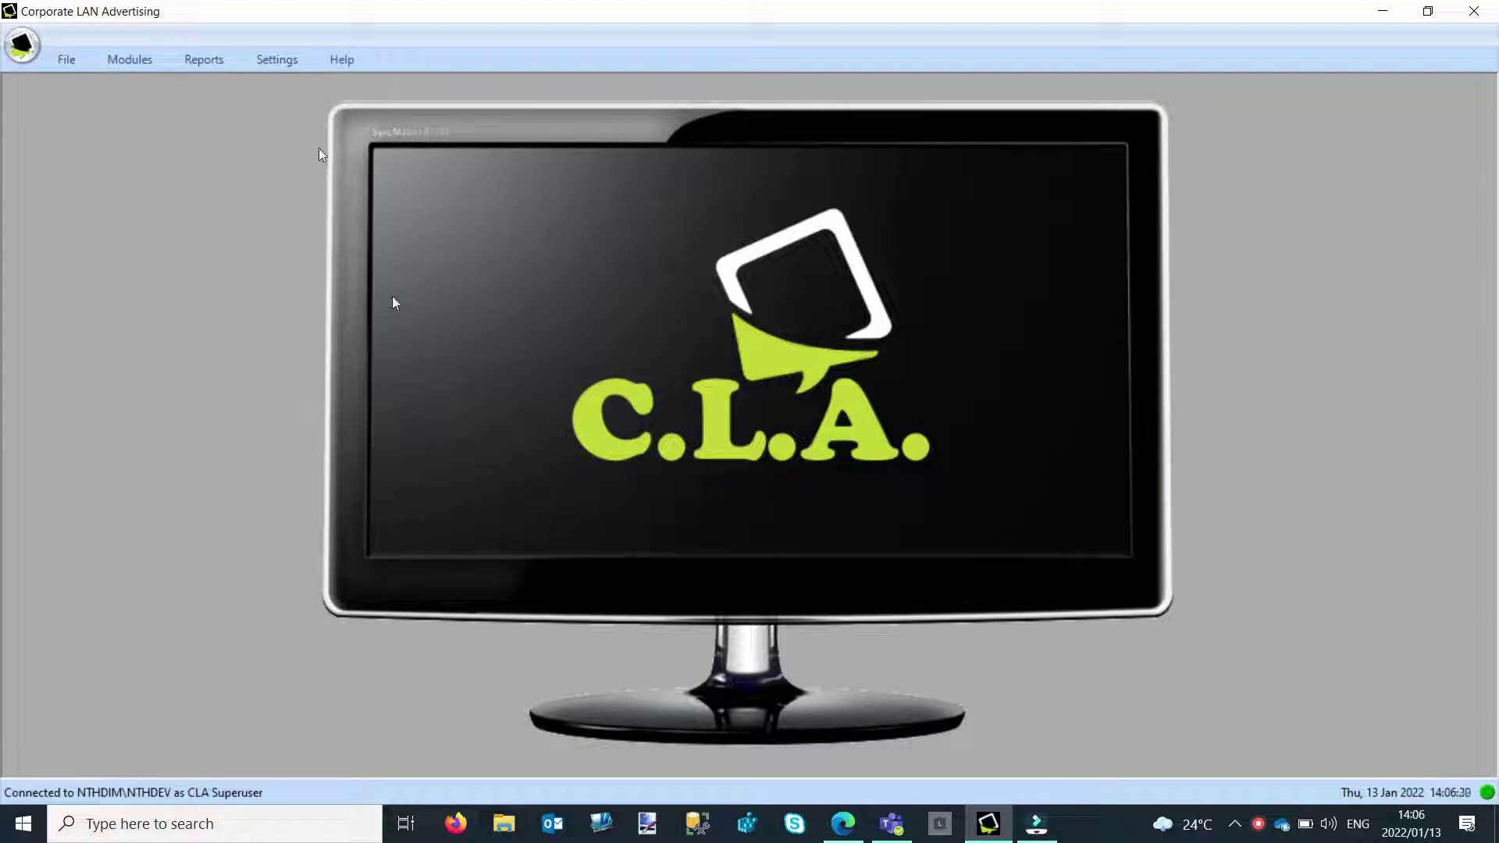
# Open the Survey Report and set its Effective From date to 1 December 2021
pyautogui.click(206, 62)
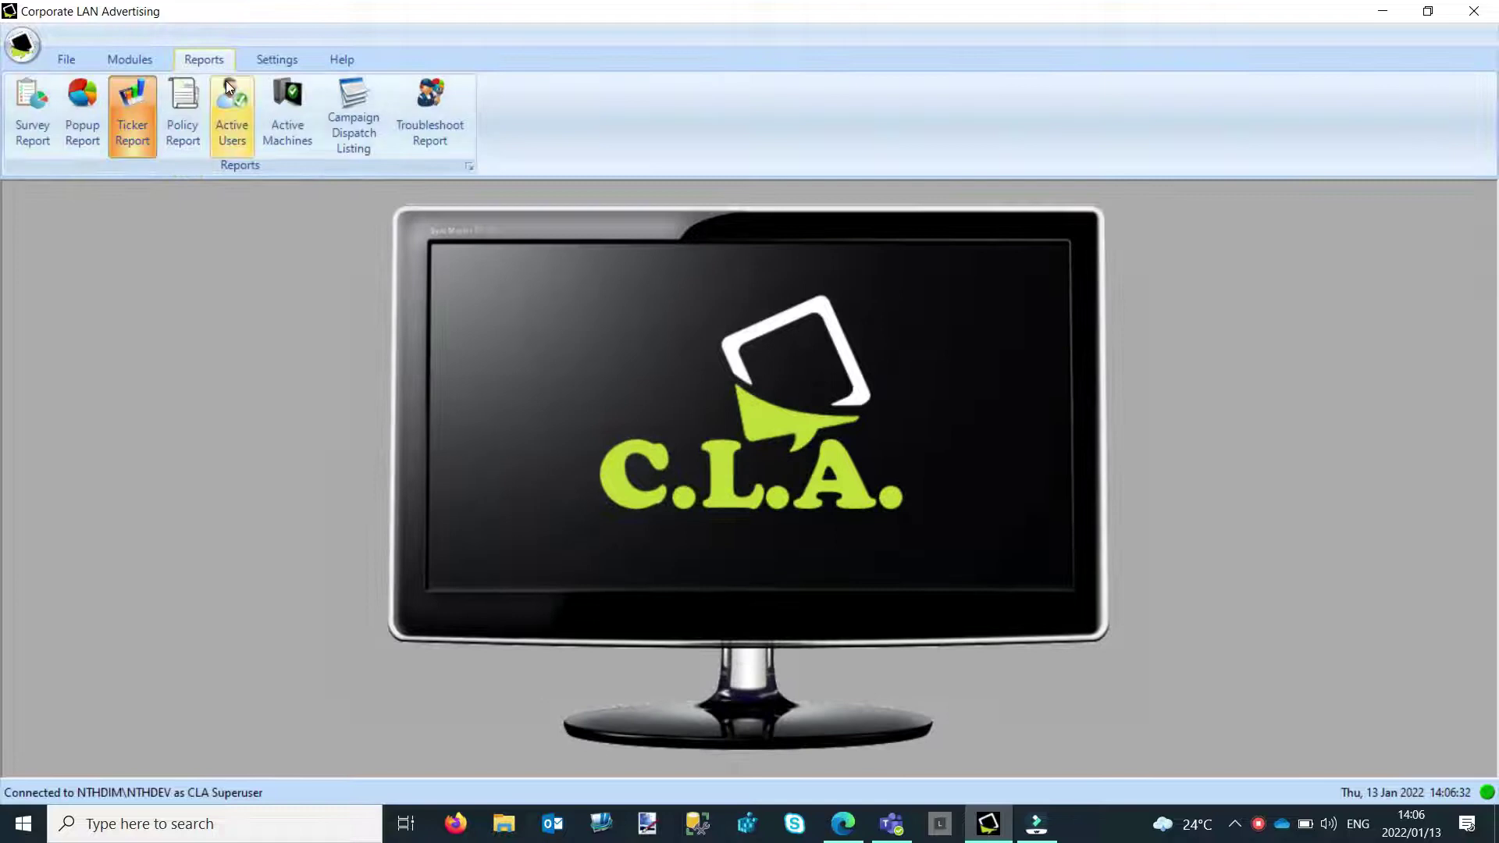
pyautogui.click(34, 137)
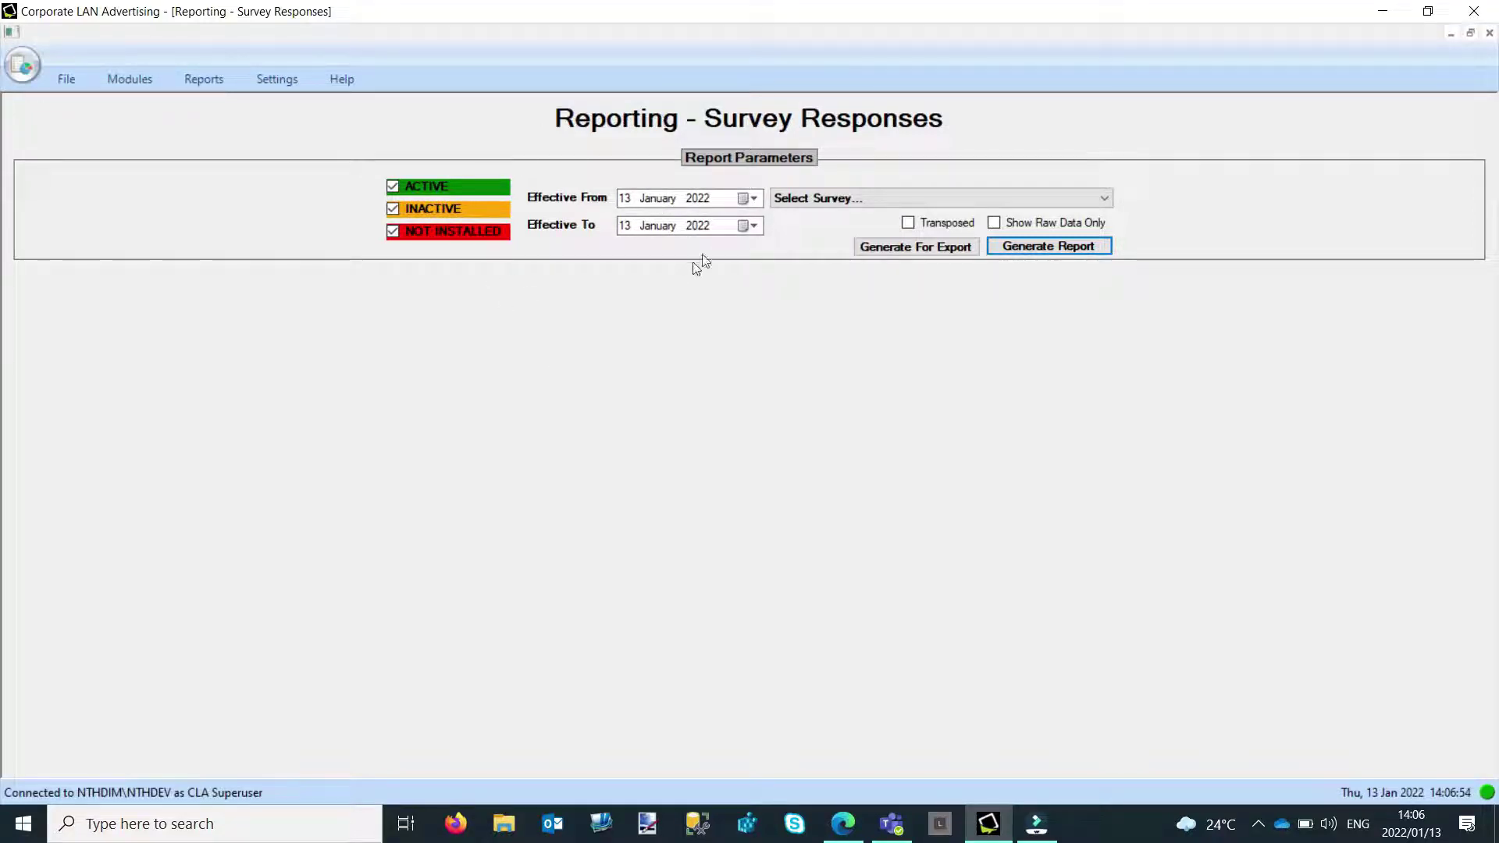
pyautogui.click(757, 199)
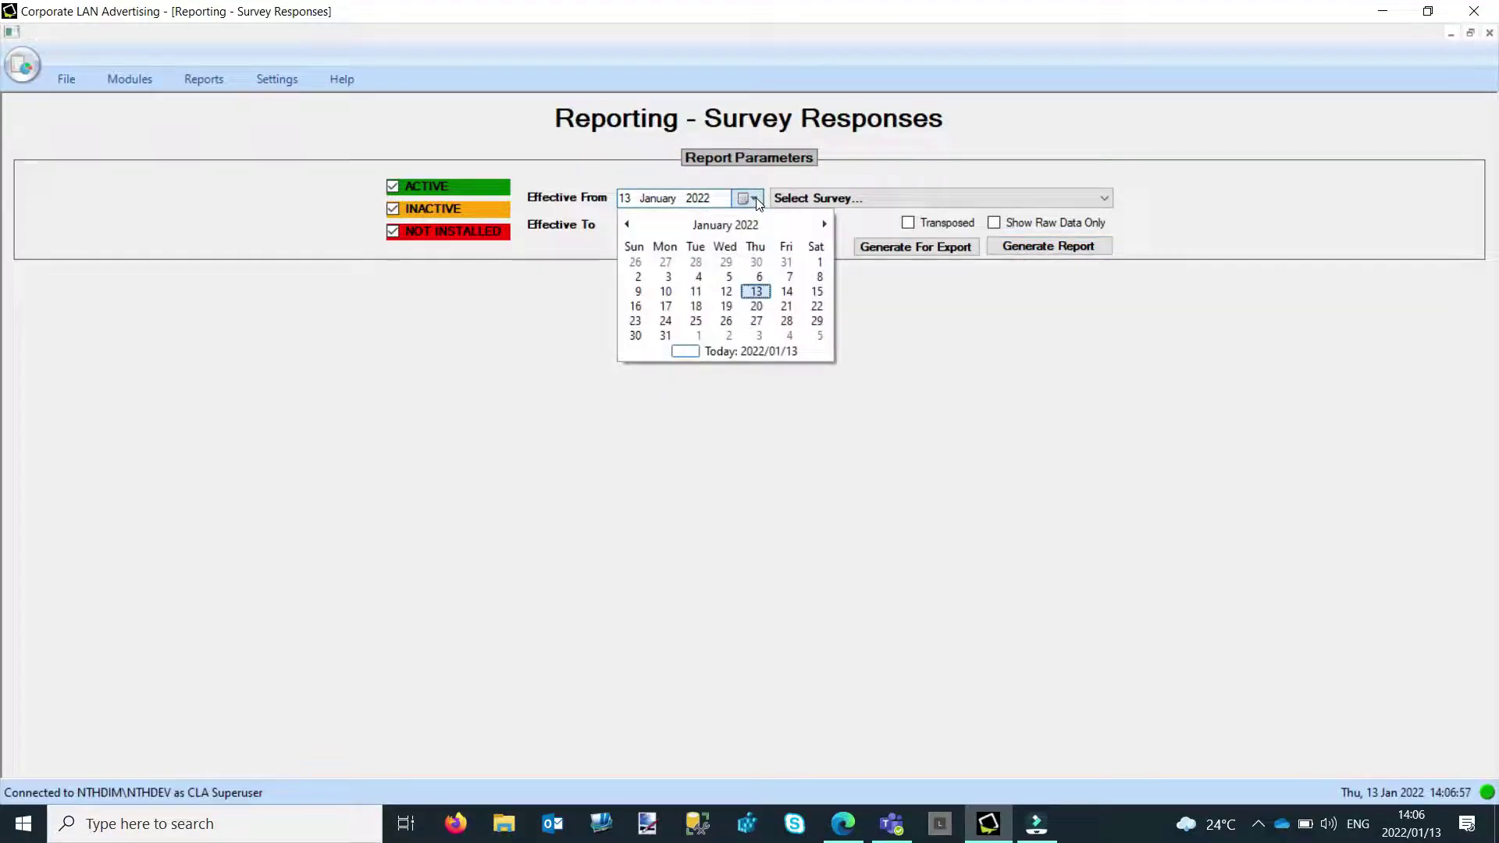
pyautogui.click(628, 225)
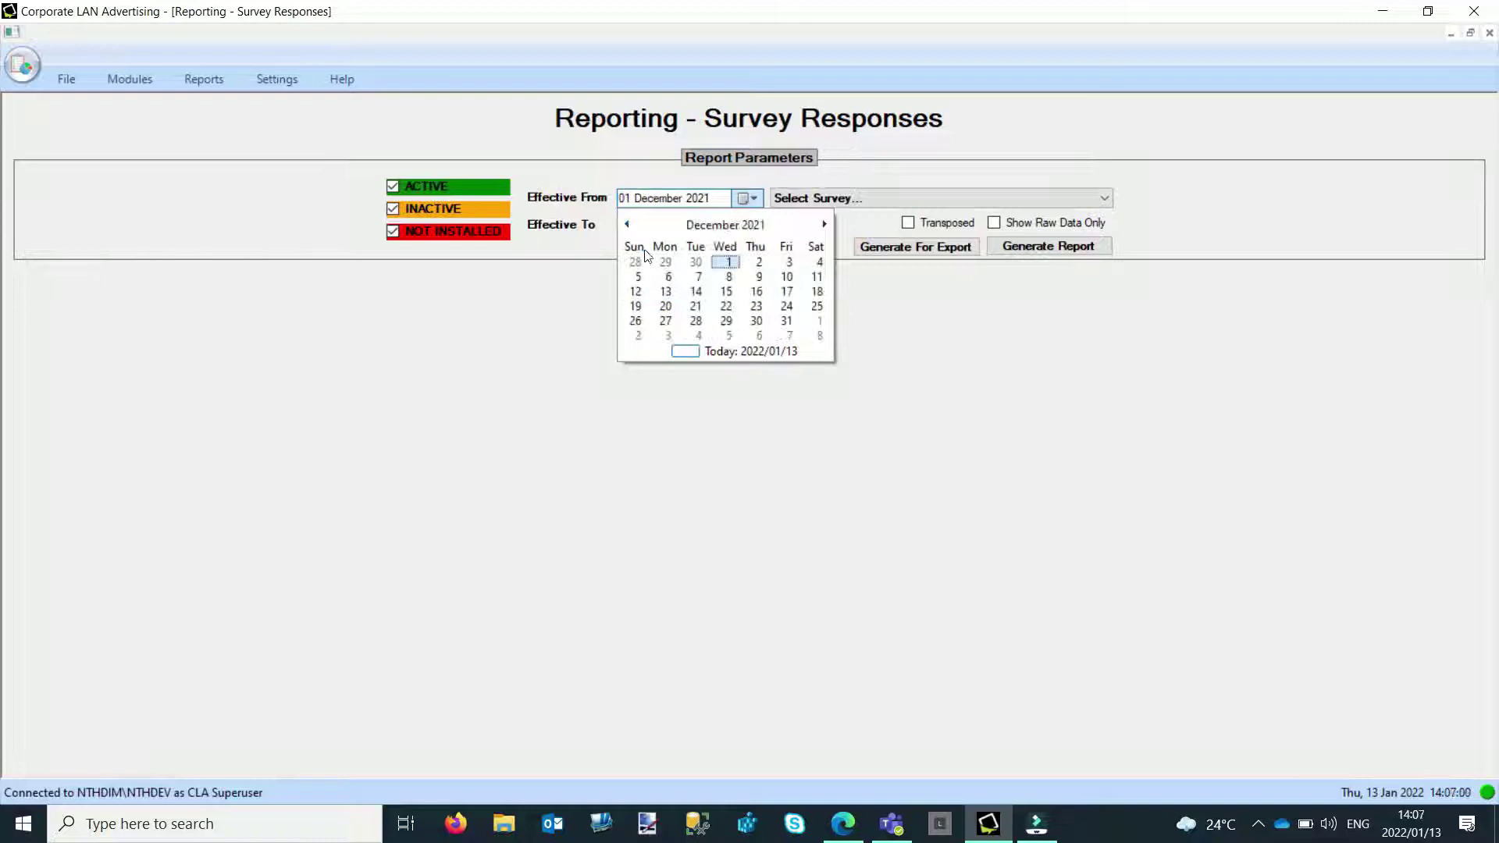
pyautogui.click(729, 262)
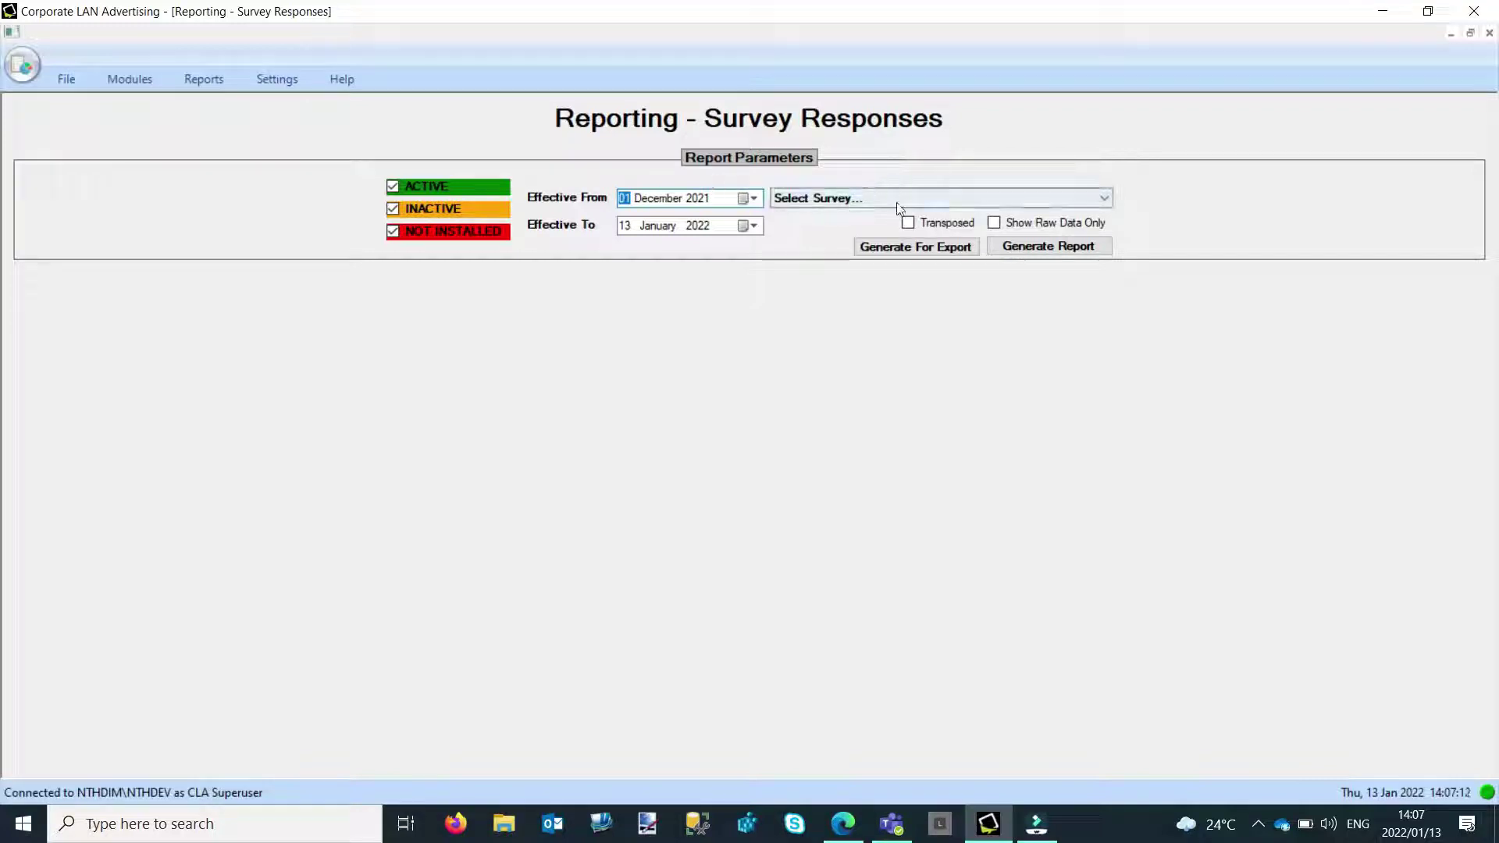
# Select the (419) Product Survey and generate its report
pyautogui.click(1108, 200)
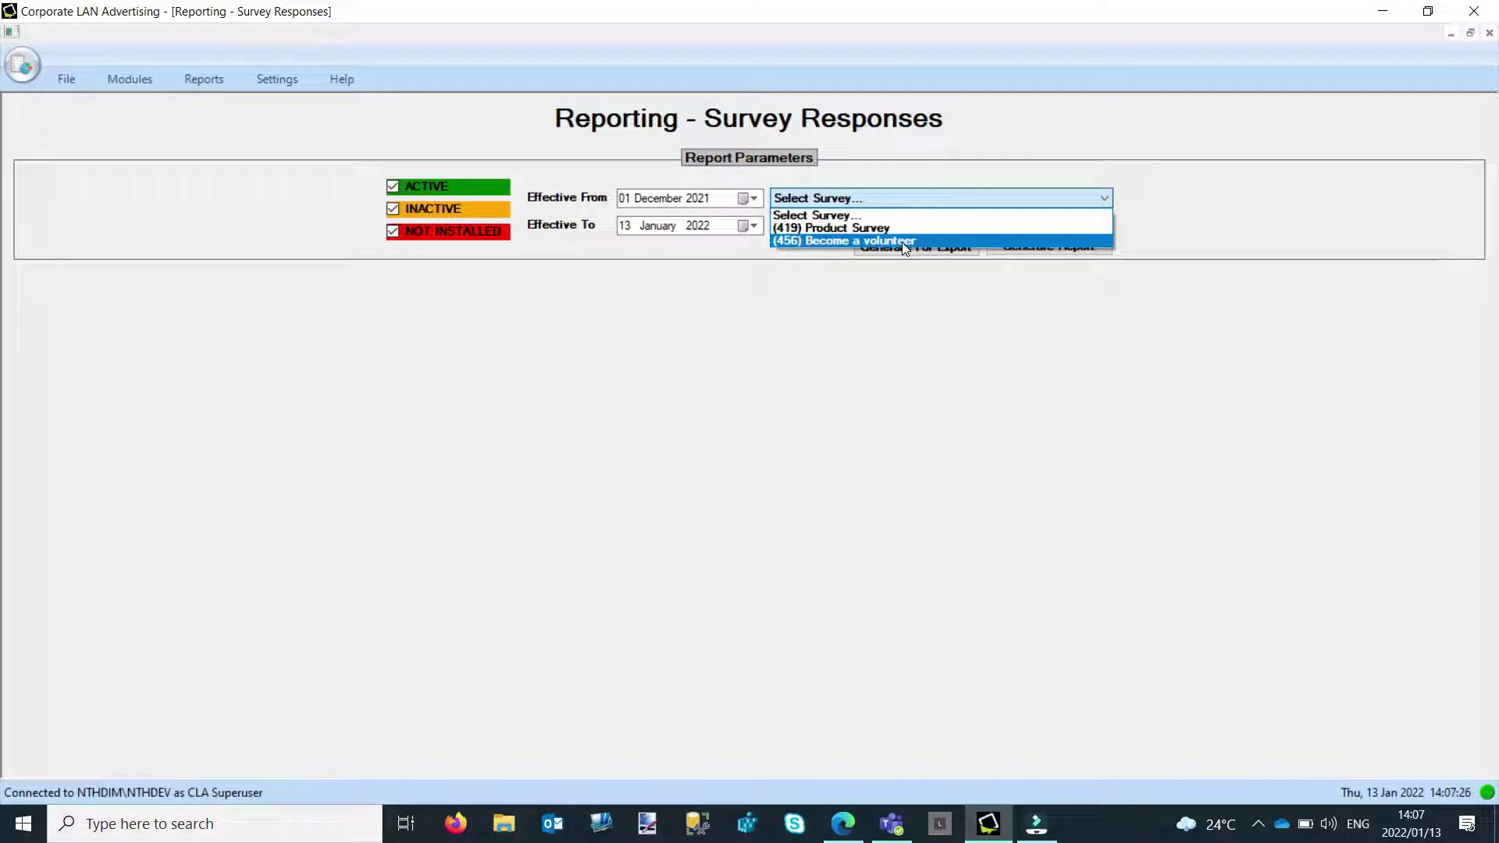
pyautogui.click(844, 229)
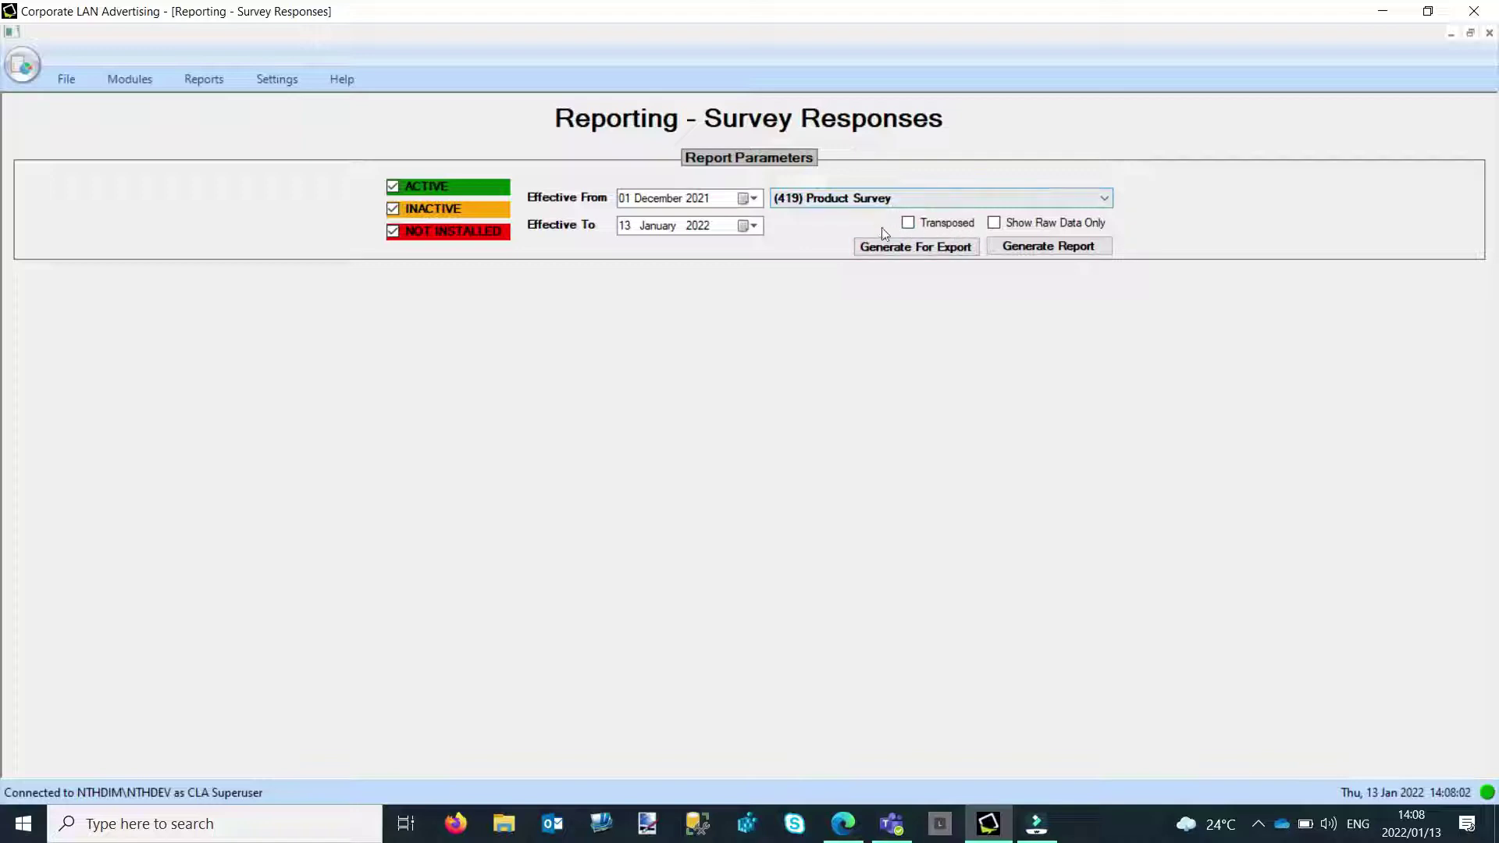
pyautogui.click(941, 245)
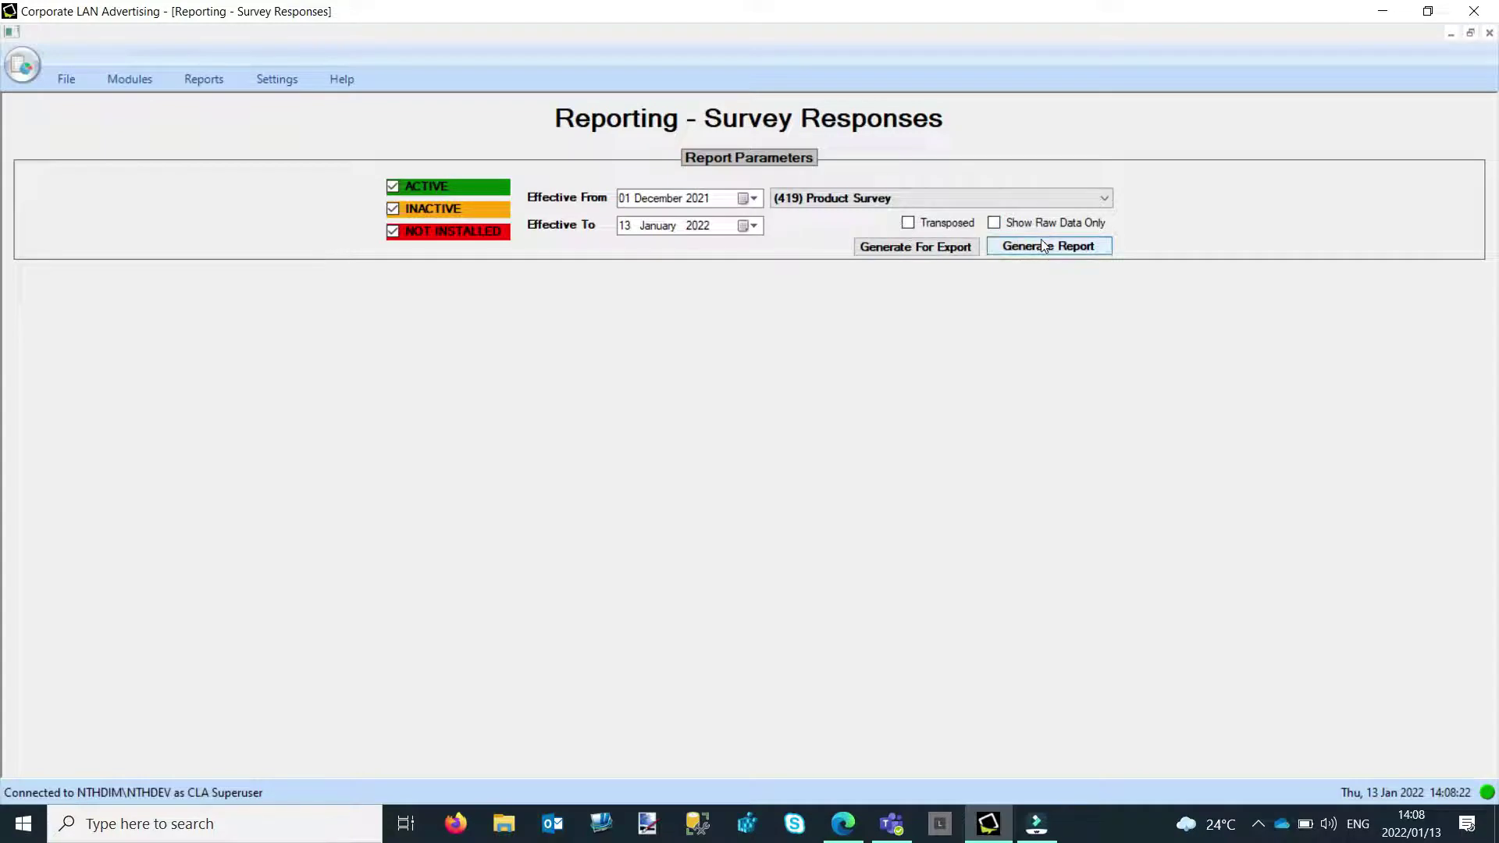
pyautogui.click(1081, 247)
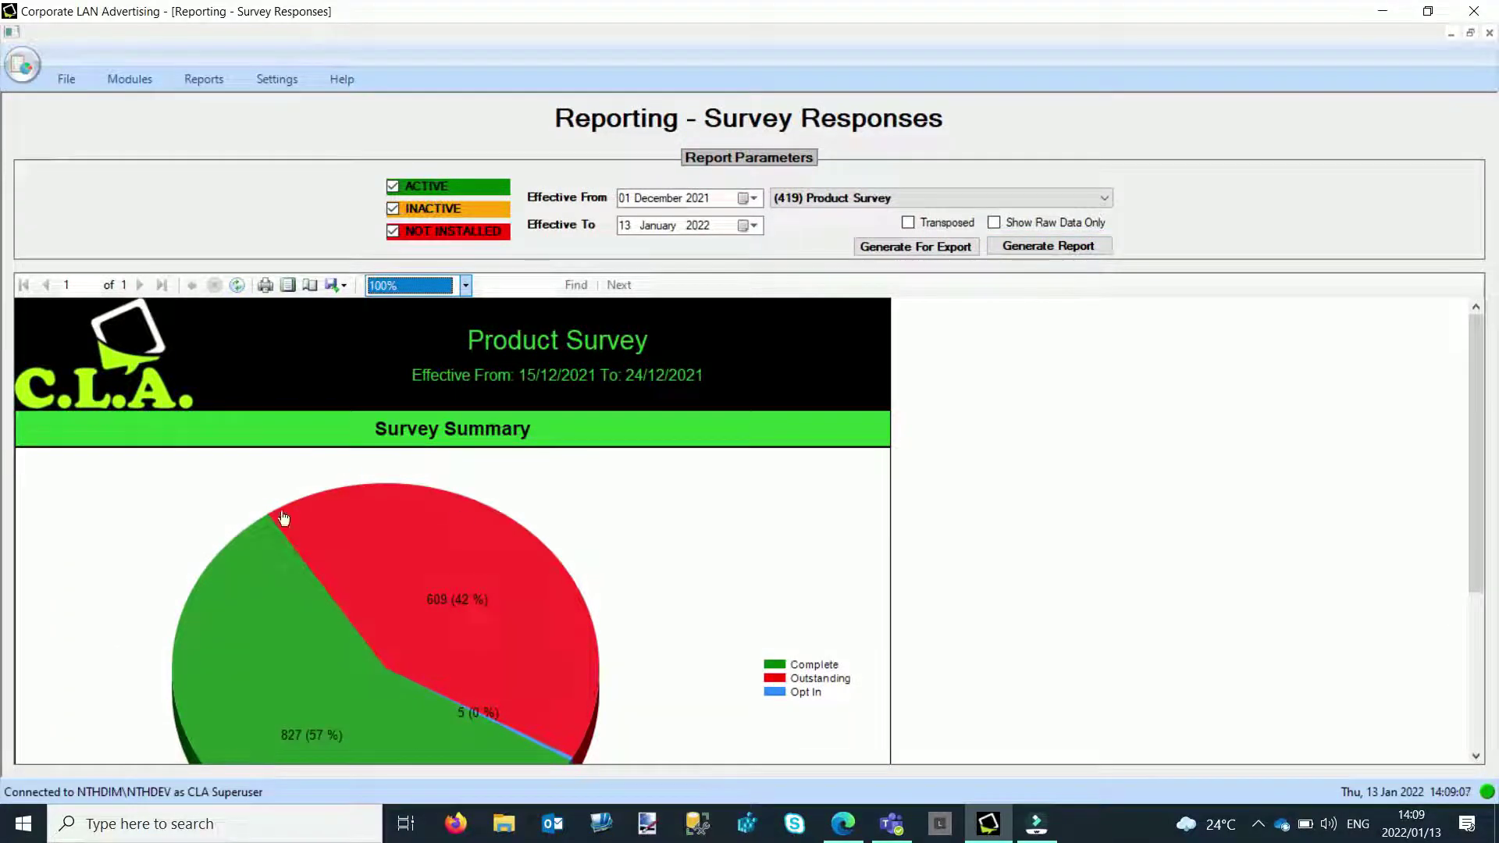
# Review the Survey Summary chart and totals, and expand the Summarized Detail section to view the per-user listing
pyautogui.moveTo(337, 536)
pyautogui.scroll(-3, 646, 469)
pyautogui.scroll(-1, 554, 510)
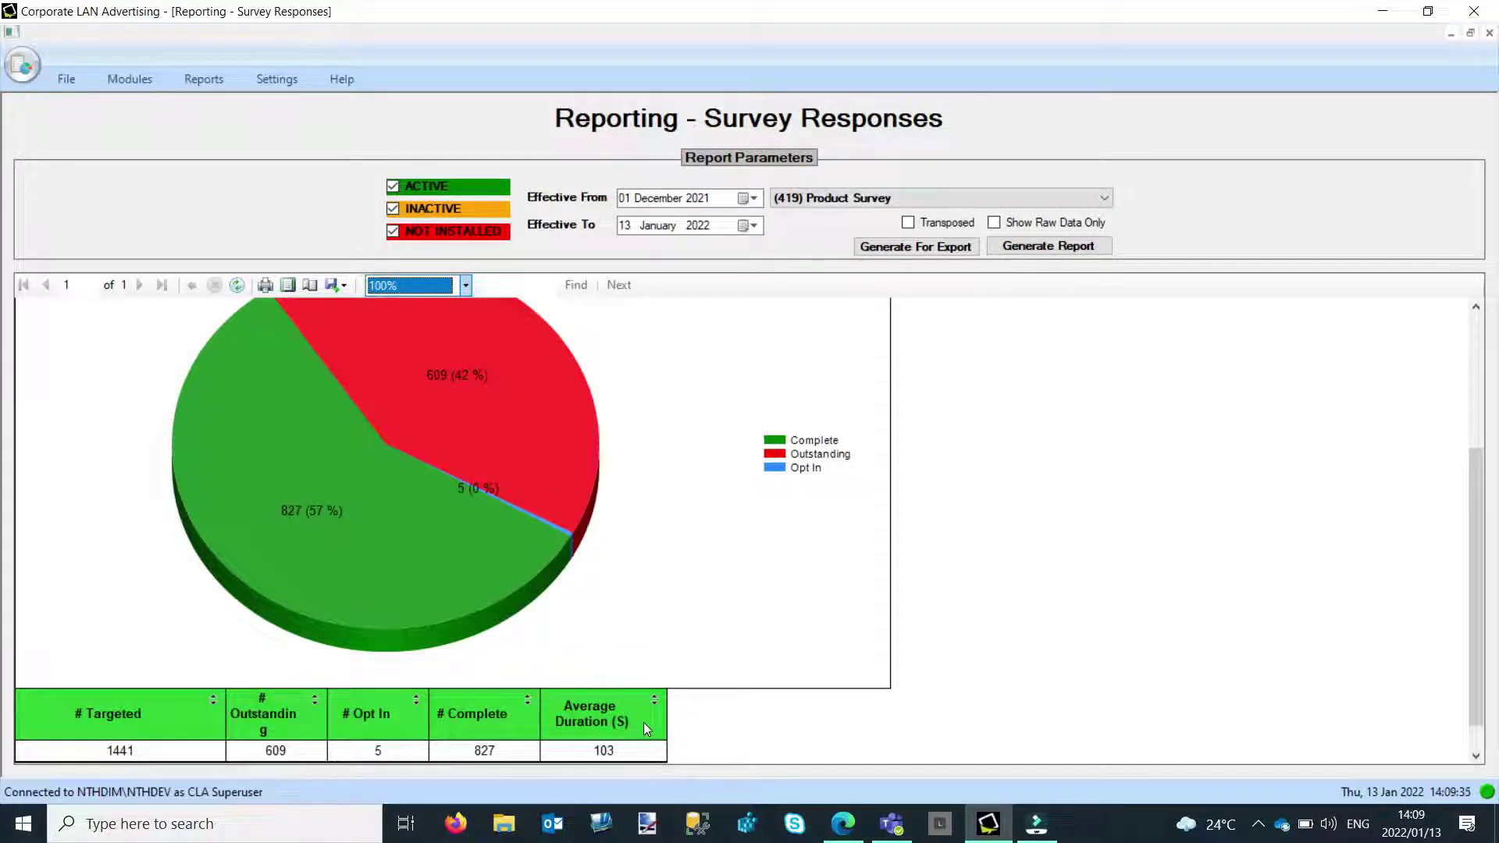
pyautogui.scroll(-1, 125, 581)
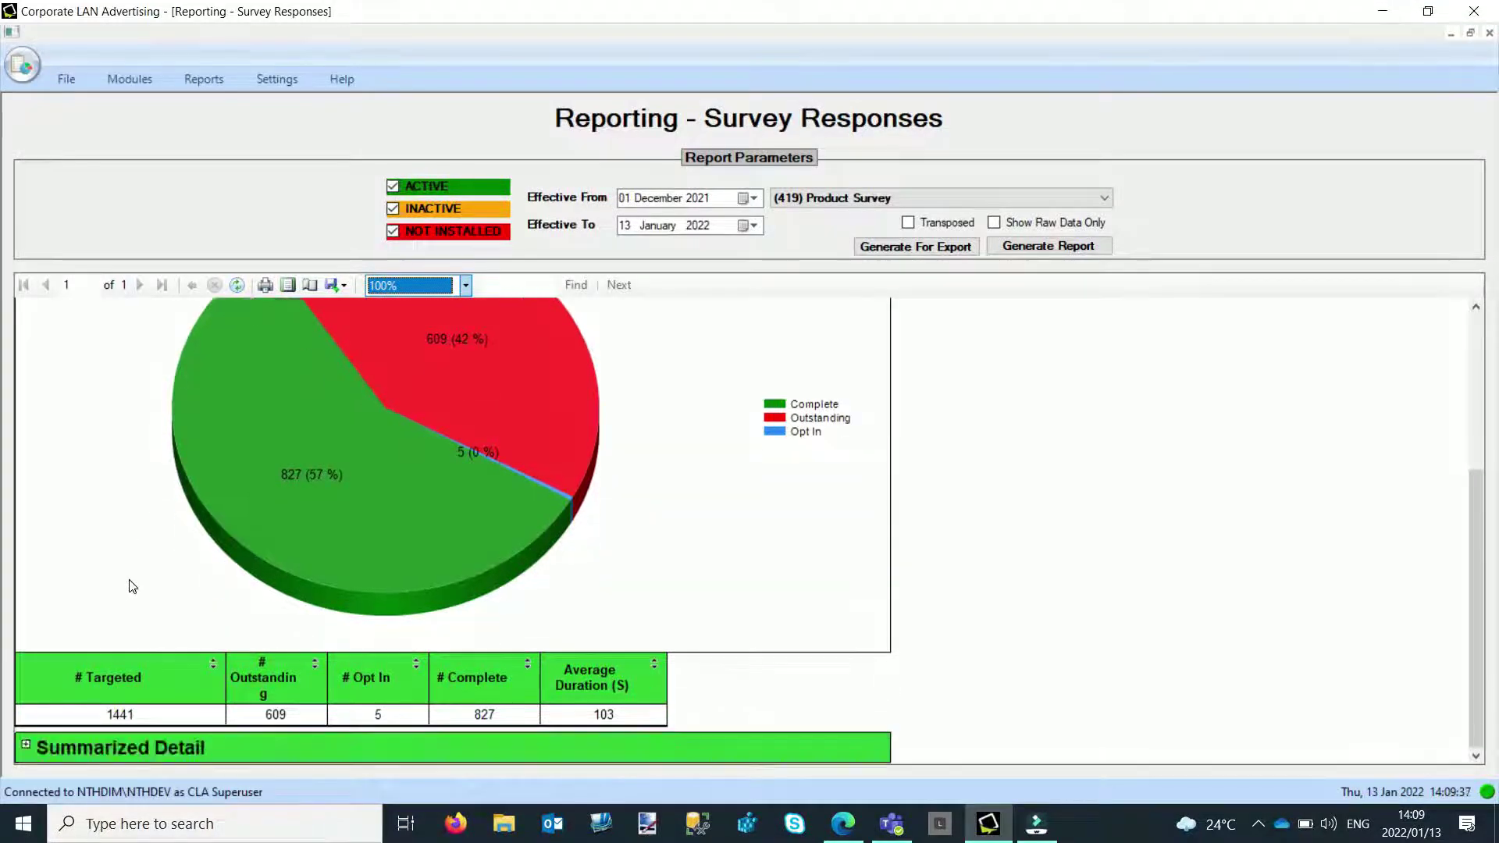
pyautogui.click(26, 744)
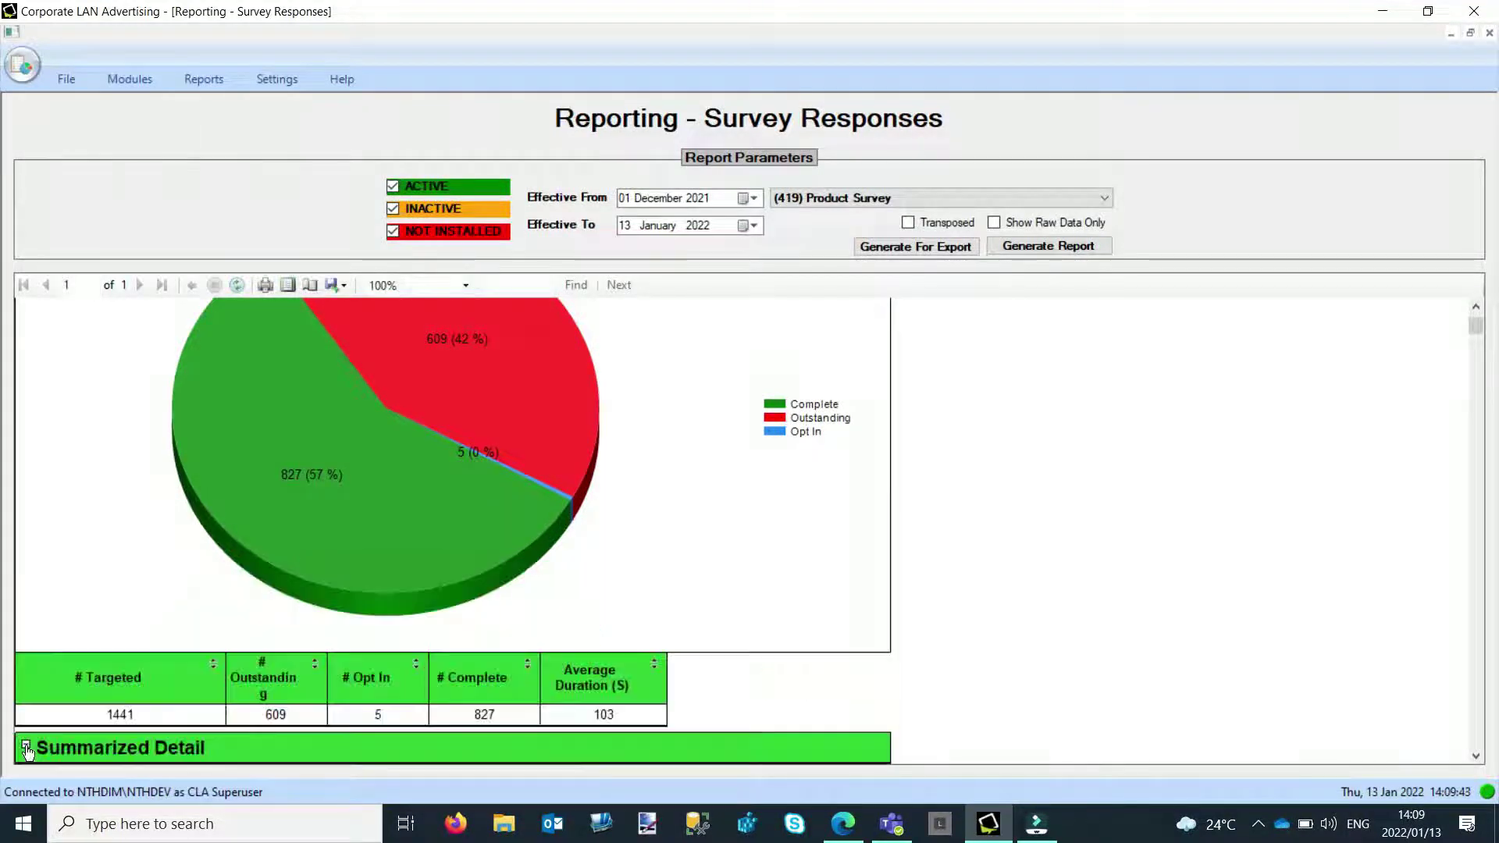
pyautogui.scroll(-1, 171, 676)
pyautogui.scroll(-3, 200, 674)
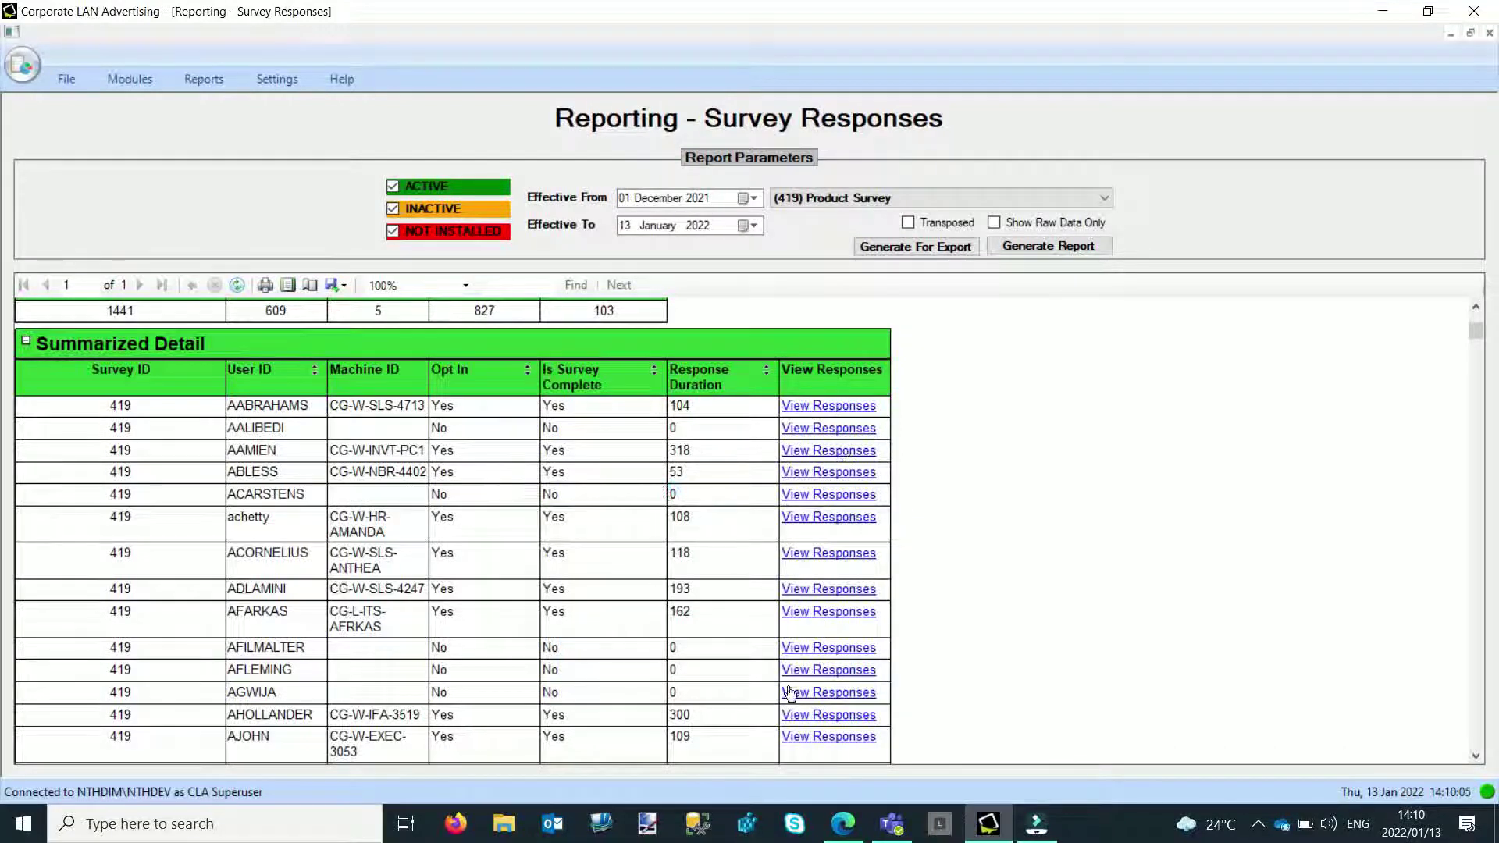
# Drill through the Complete slice of the Survey Summary chart and the Complete slice of its sub-report to the question-level responses
pyautogui.scroll(3, 65, 437)
pyautogui.scroll(9, 65, 434)
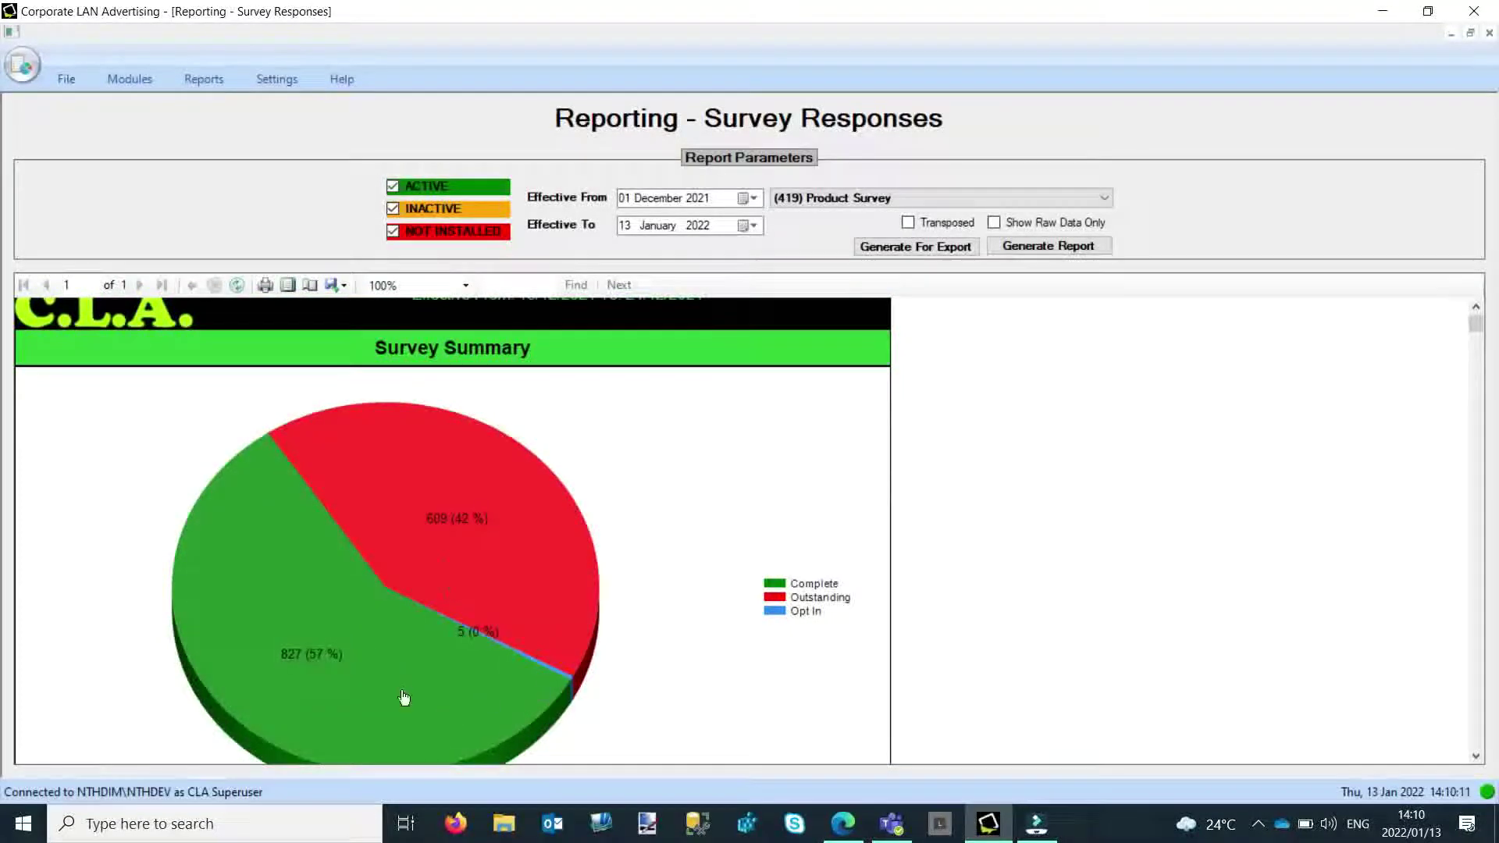
pyautogui.moveTo(274, 592)
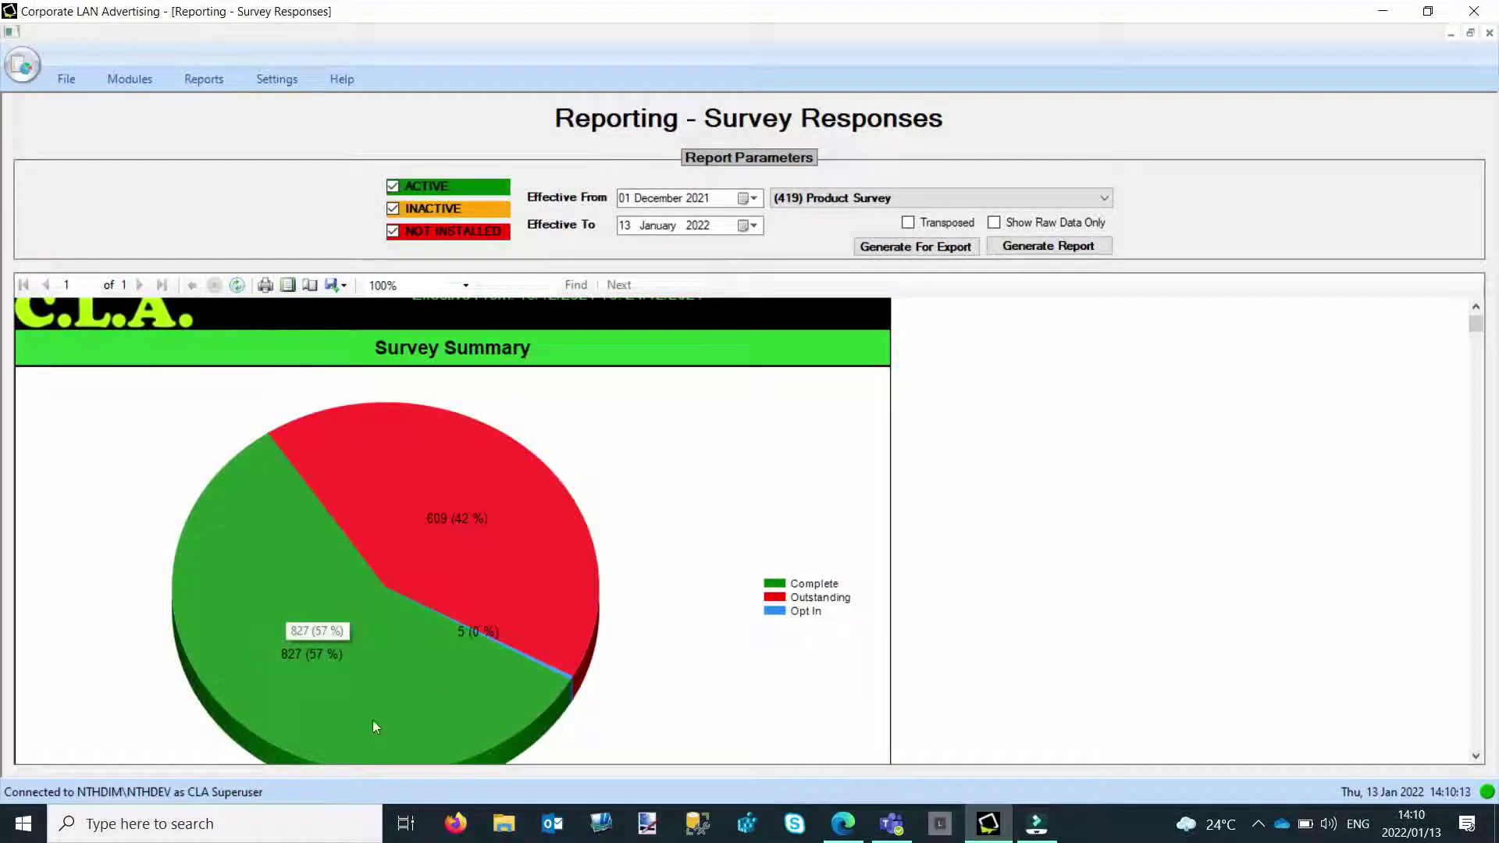
pyautogui.click(248, 569)
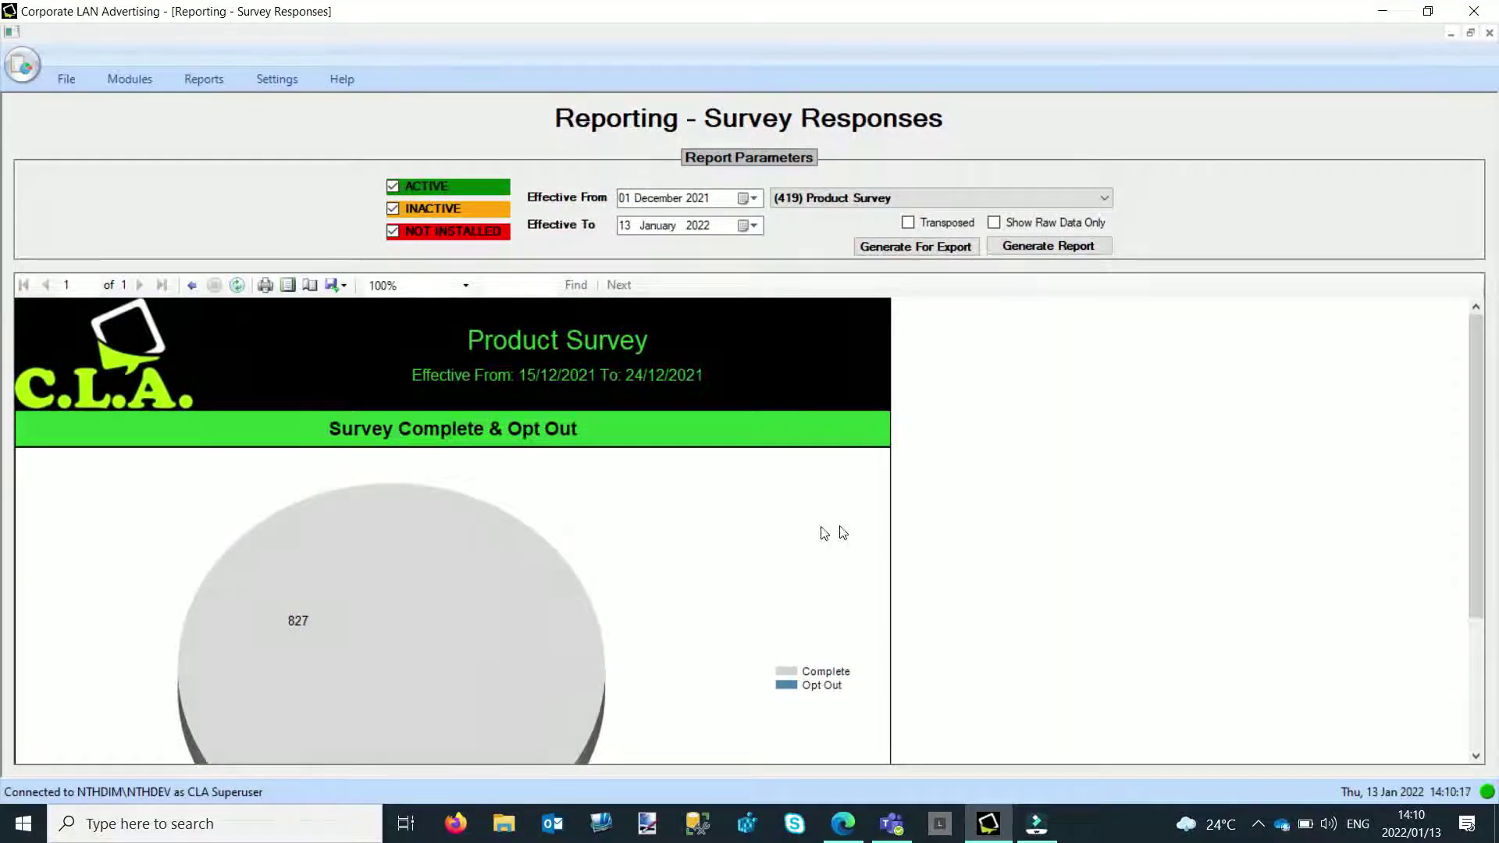
pyautogui.scroll(-2, 827, 525)
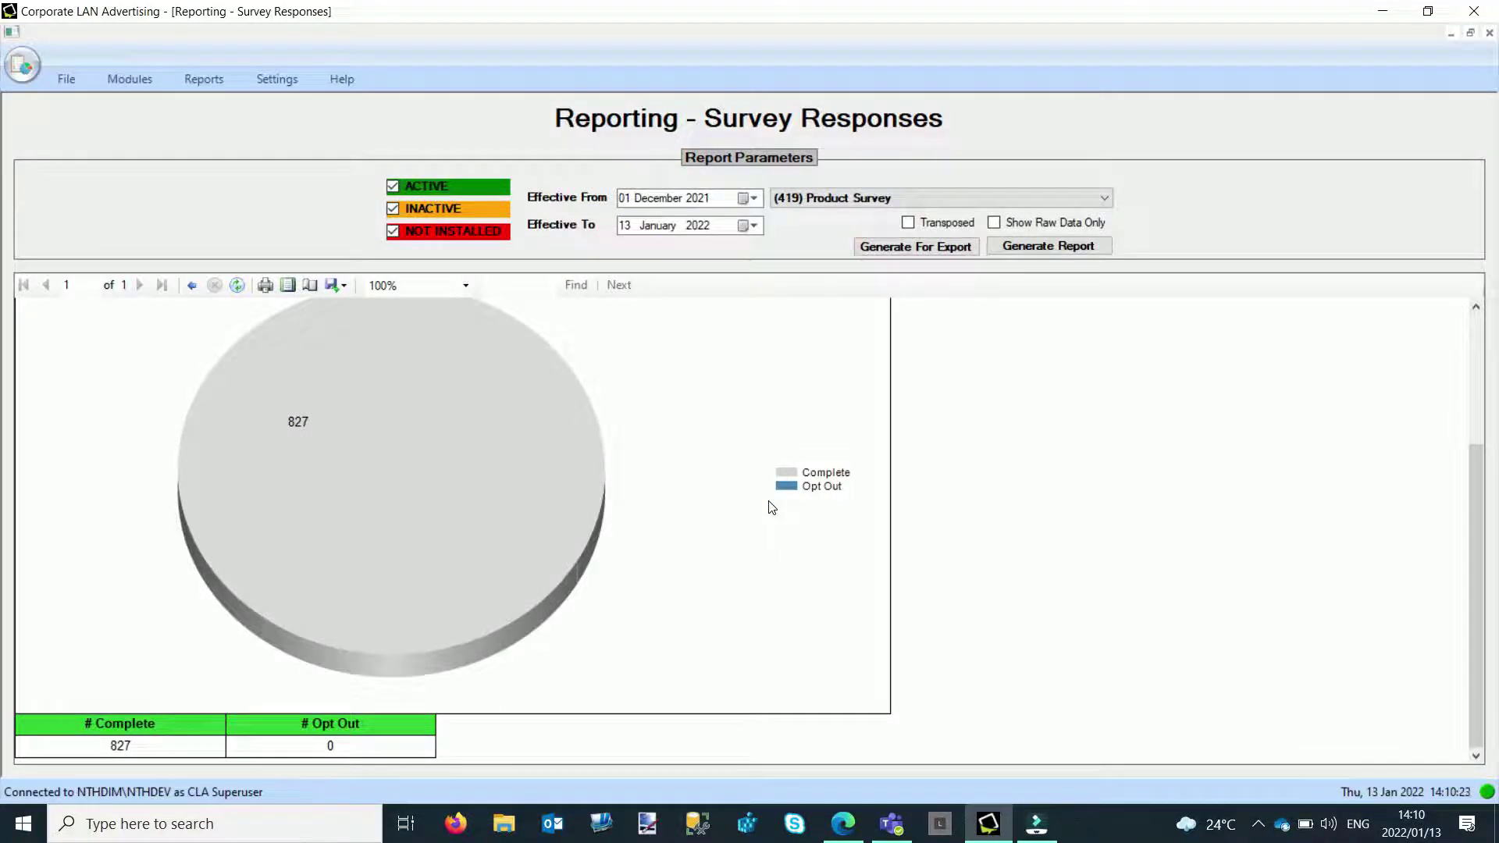
pyautogui.moveTo(412, 393)
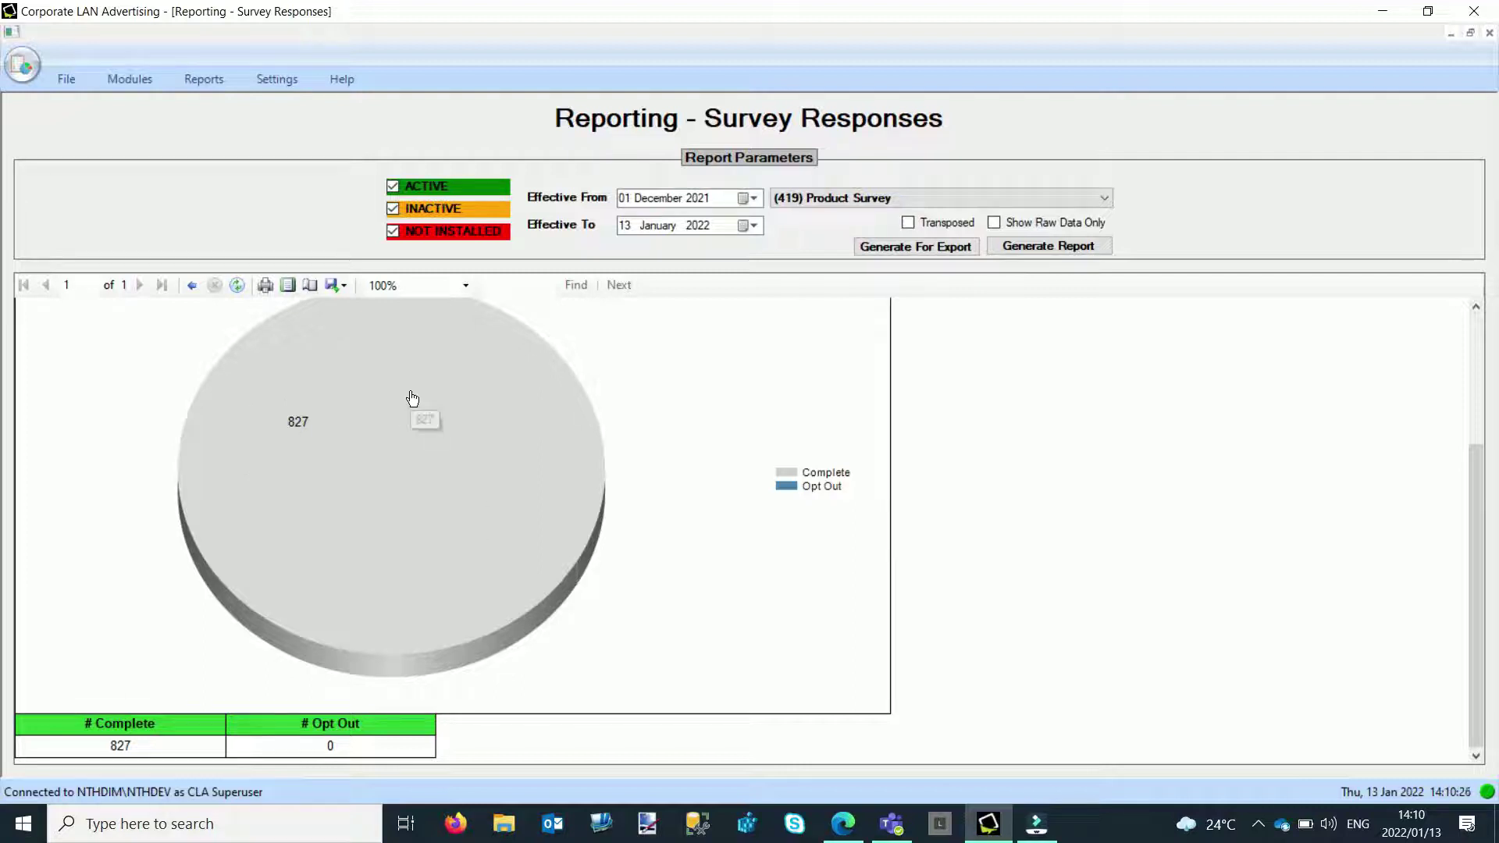
pyautogui.click(380, 471)
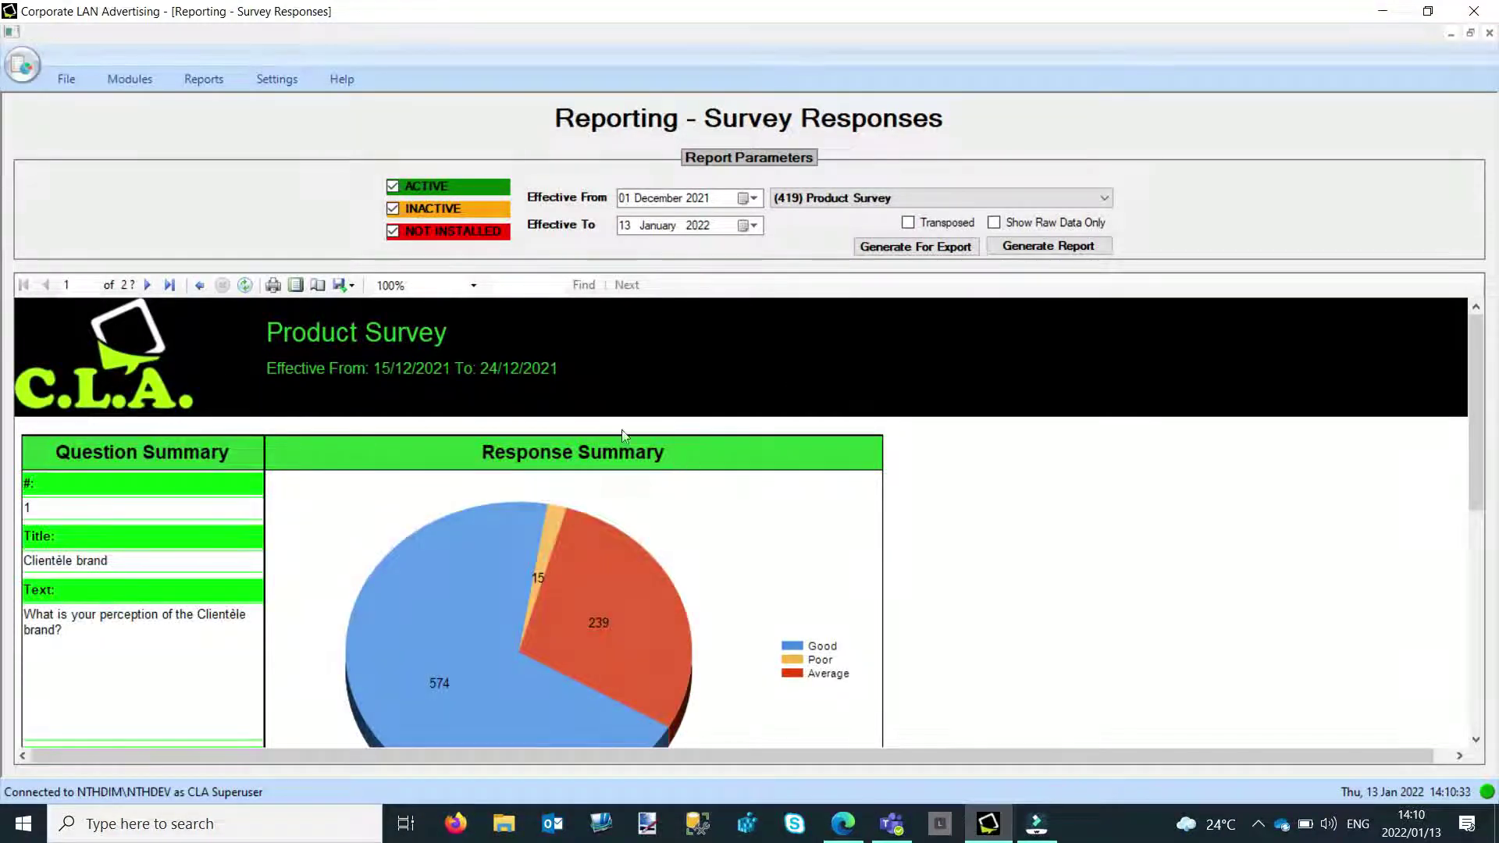
# Examine the Response Summary for question 1, Clientèle brand, and expand its Summarized Breakdown
pyautogui.scroll(-3, 1078, 490)
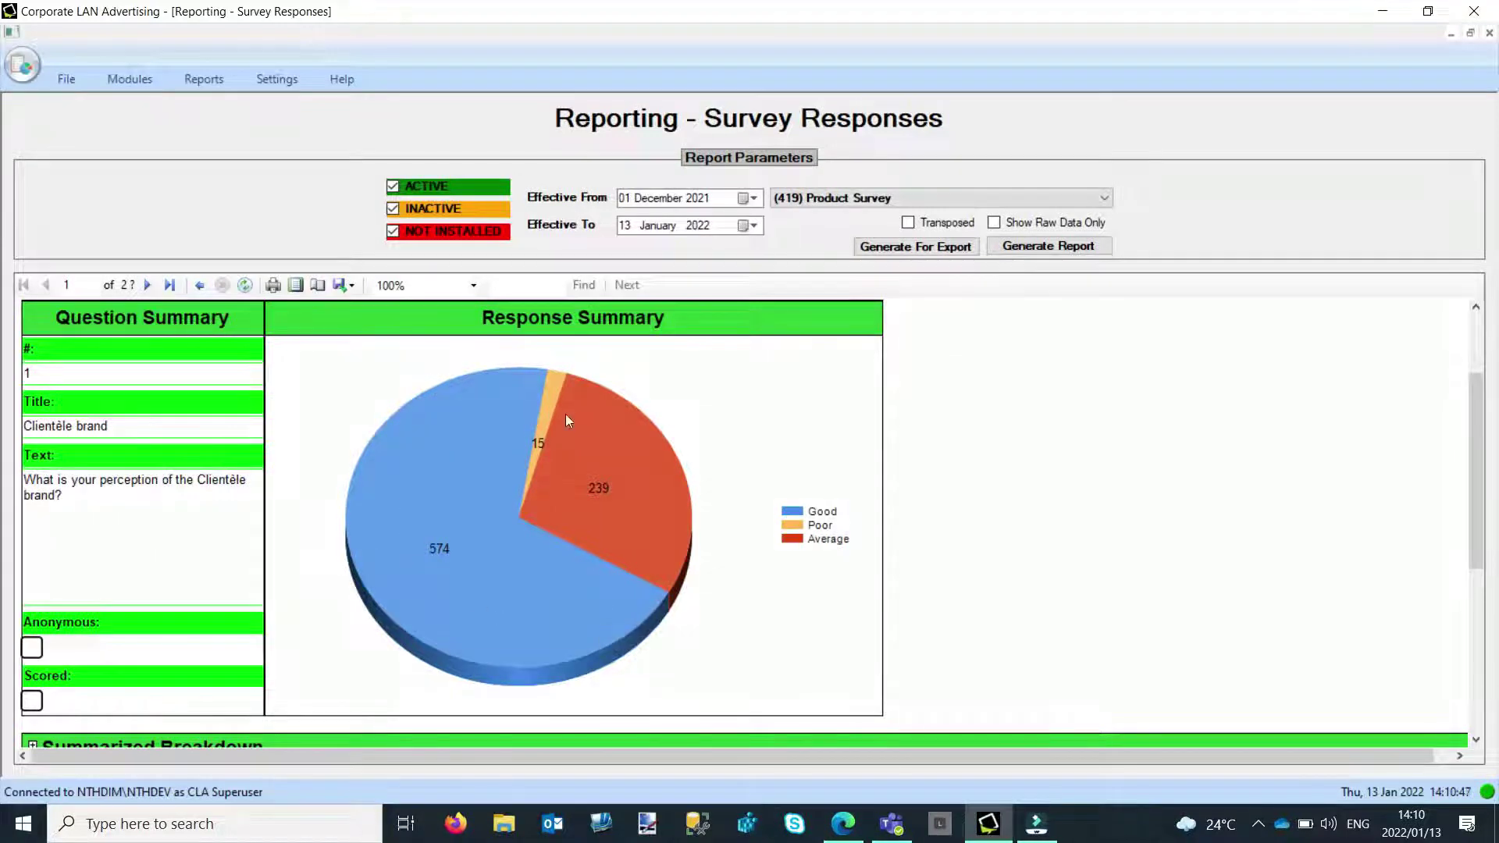
pyautogui.scroll(-2, 613, 582)
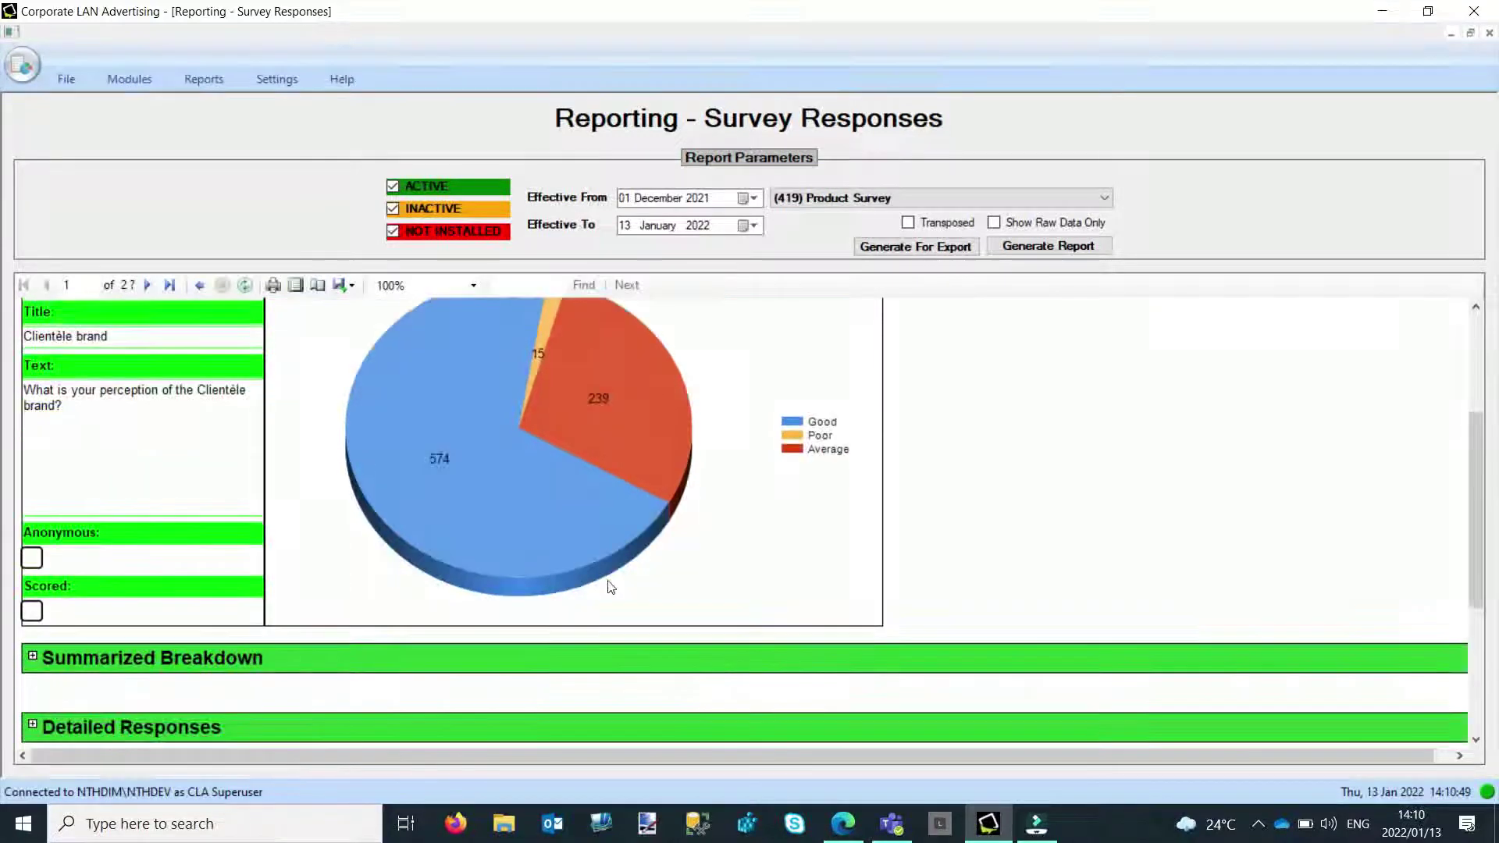
pyautogui.click(33, 658)
pyautogui.scroll(-2, 273, 556)
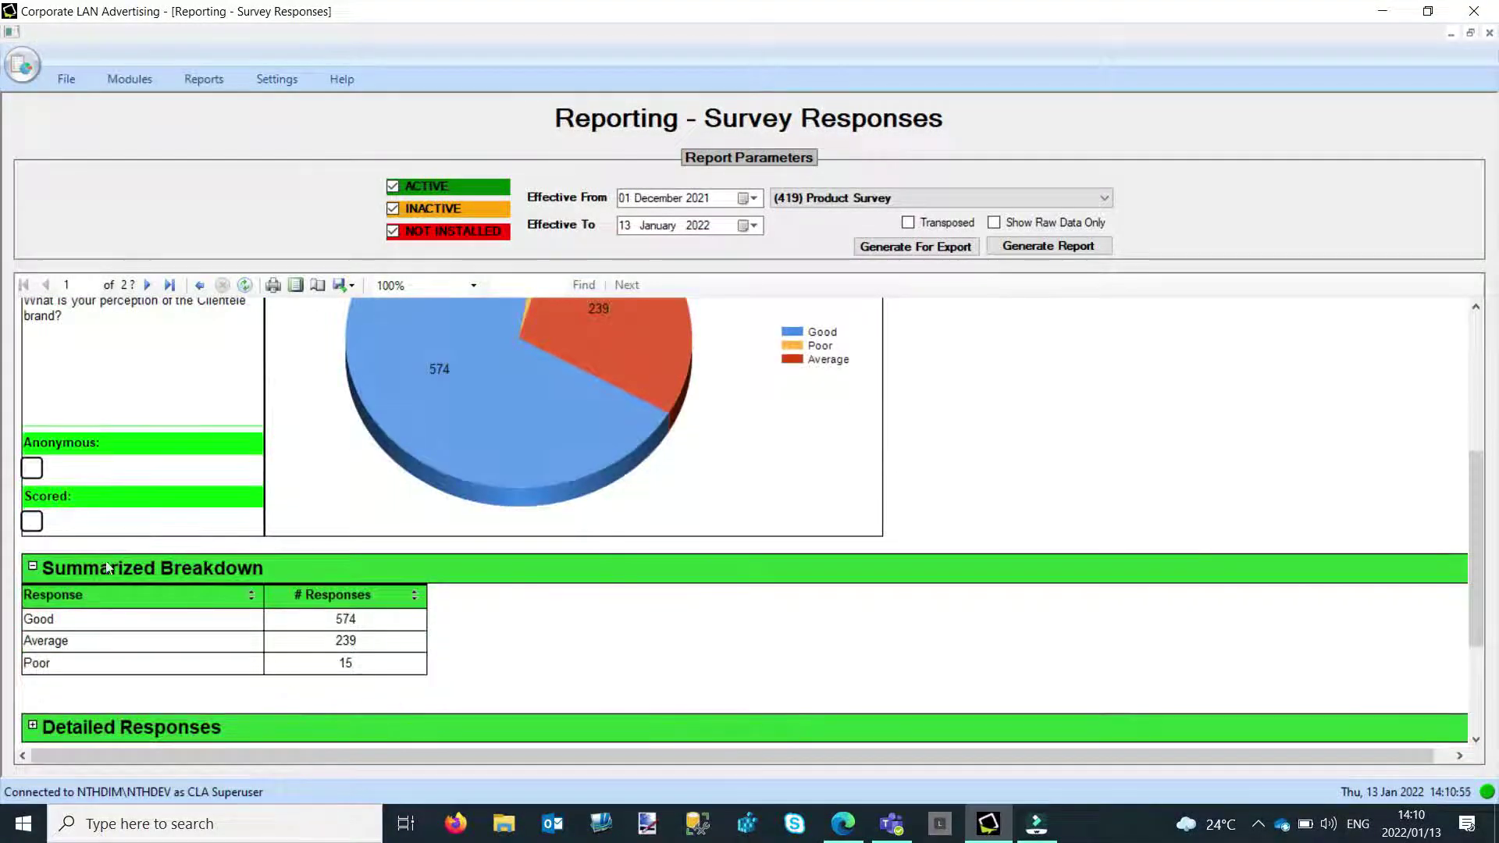
pyautogui.scroll(-2, 403, 606)
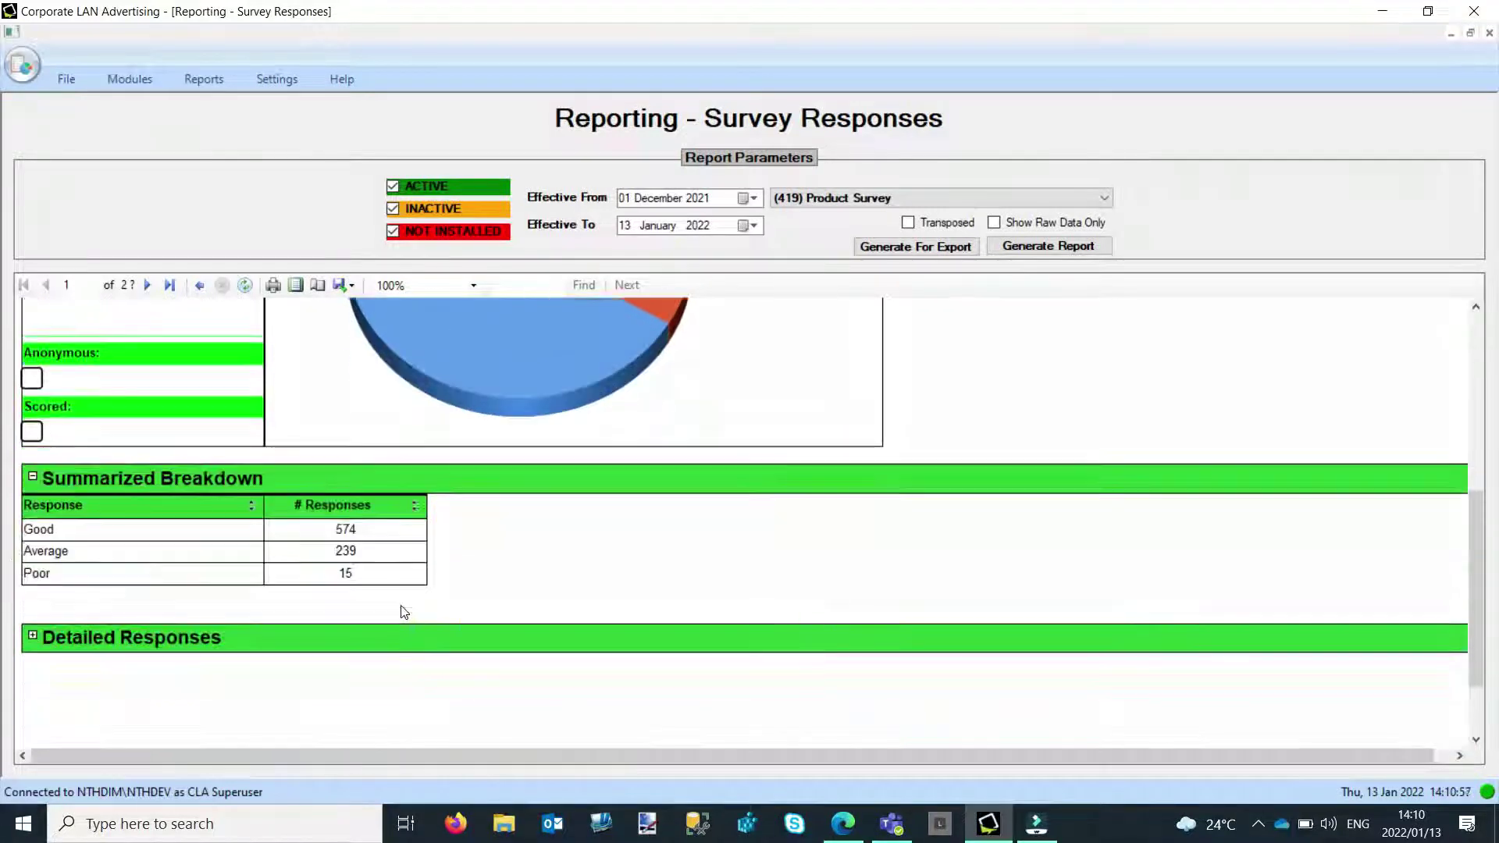
# Expand the Detailed Responses of question 1 and review the individual answers and question summary
pyautogui.click(33, 638)
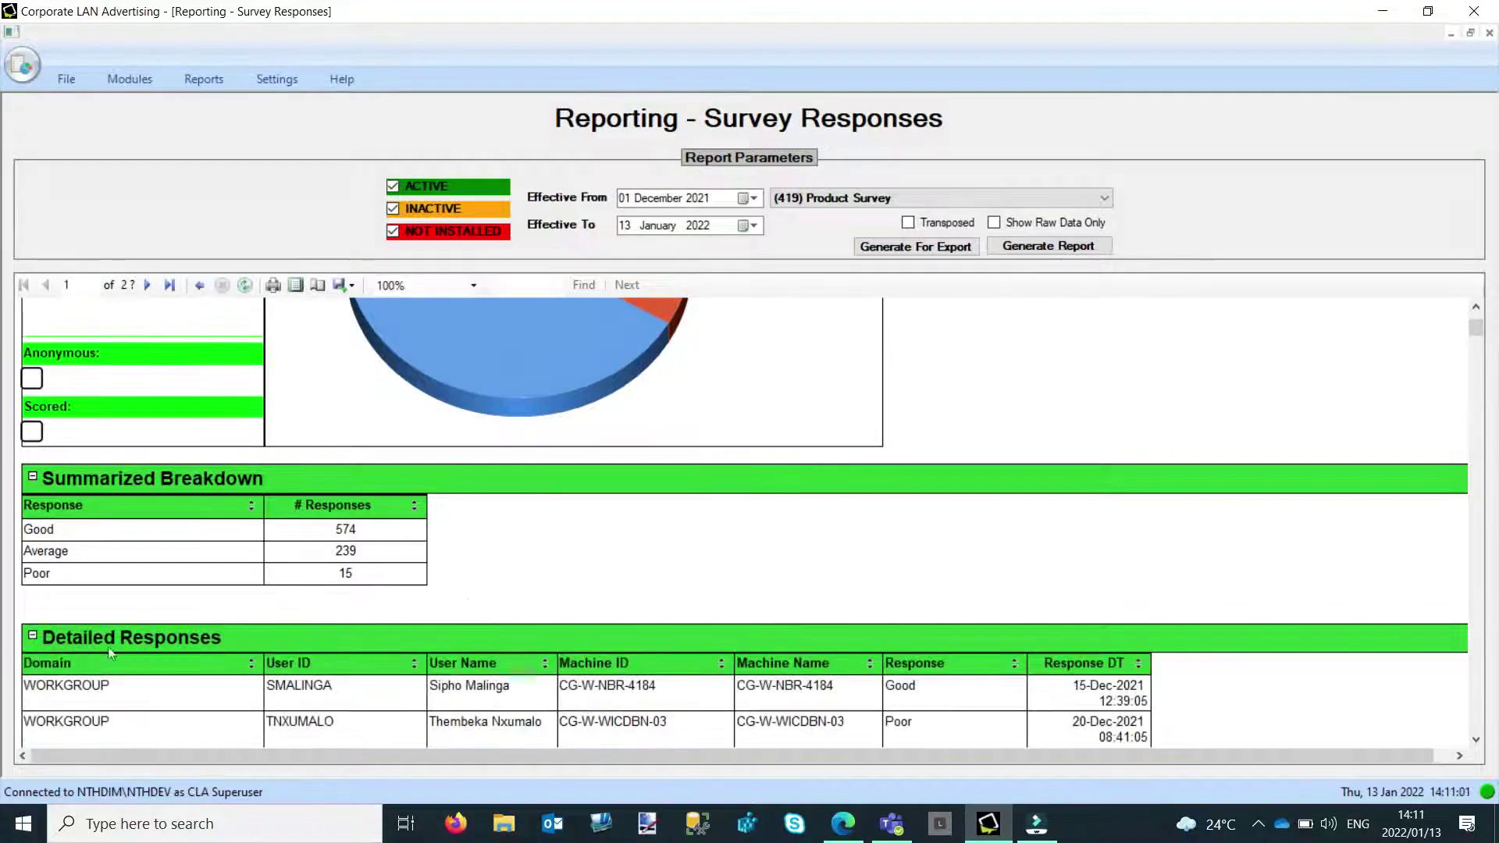
pyautogui.scroll(-6, 560, 546)
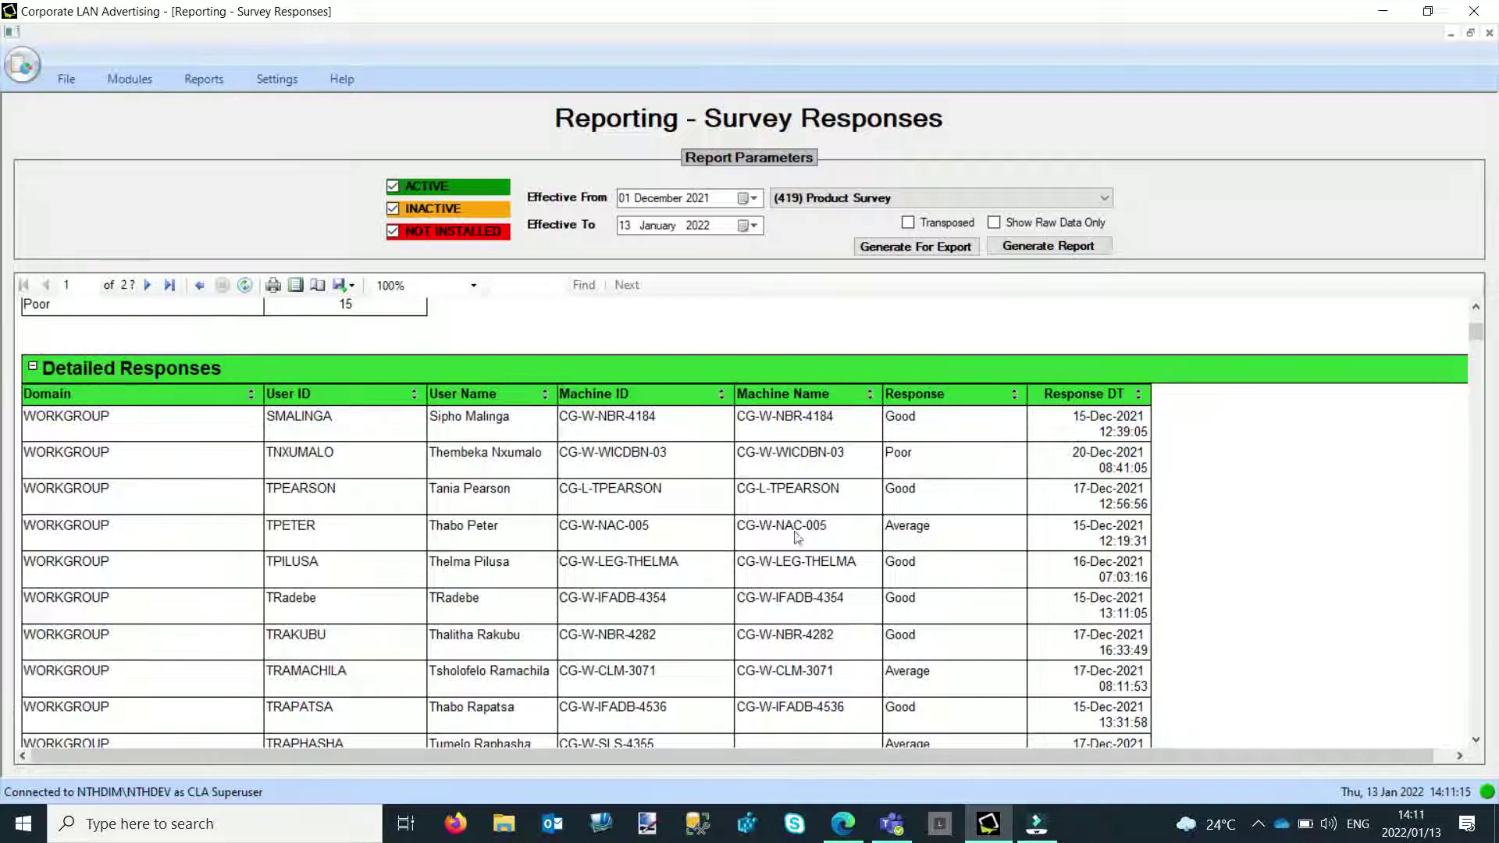
pyautogui.scroll(2, 369, 486)
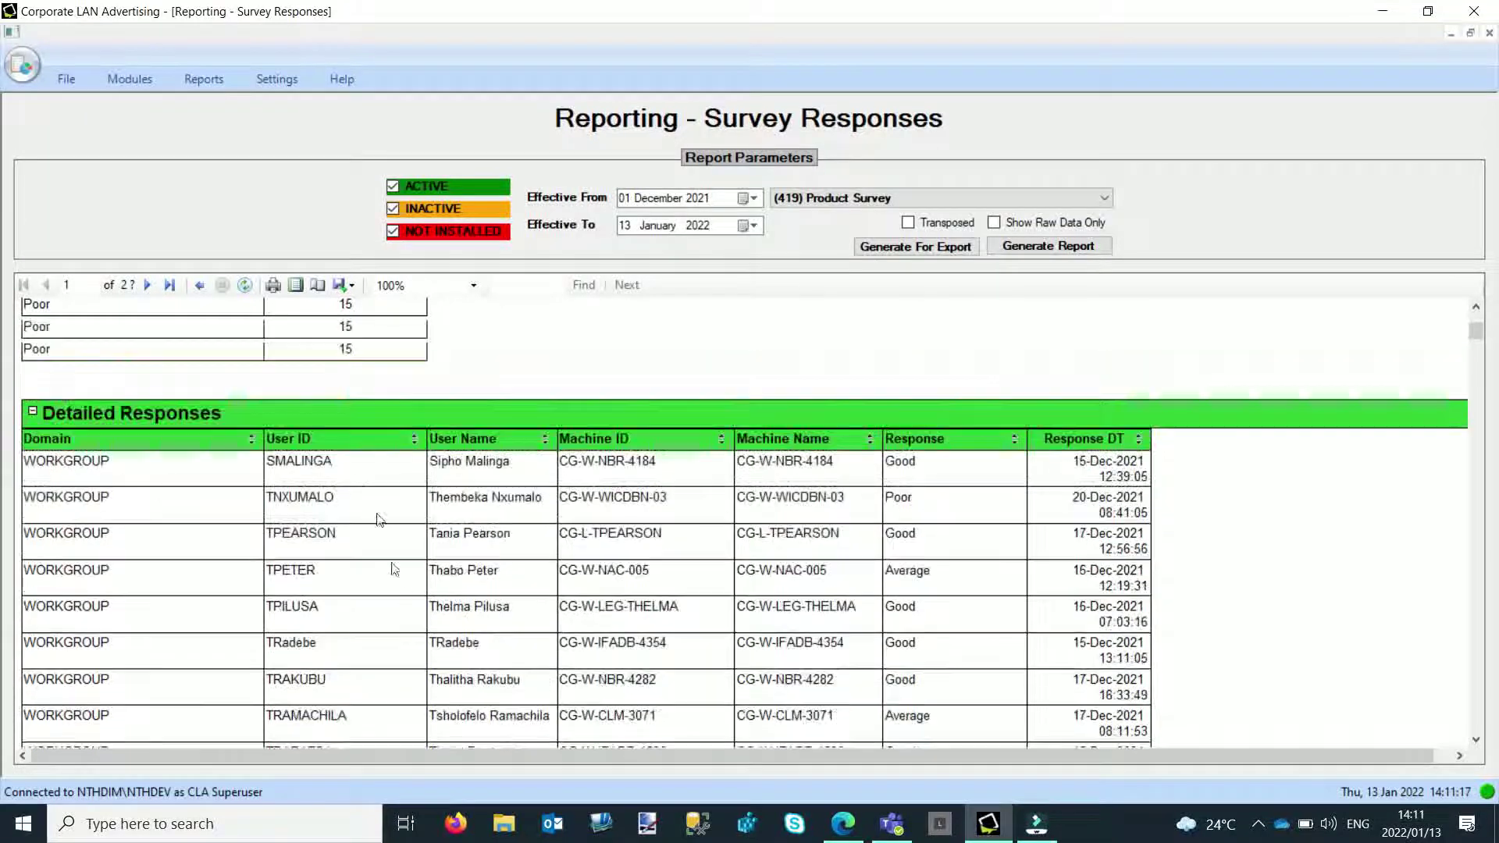
pyautogui.scroll(12, 430, 581)
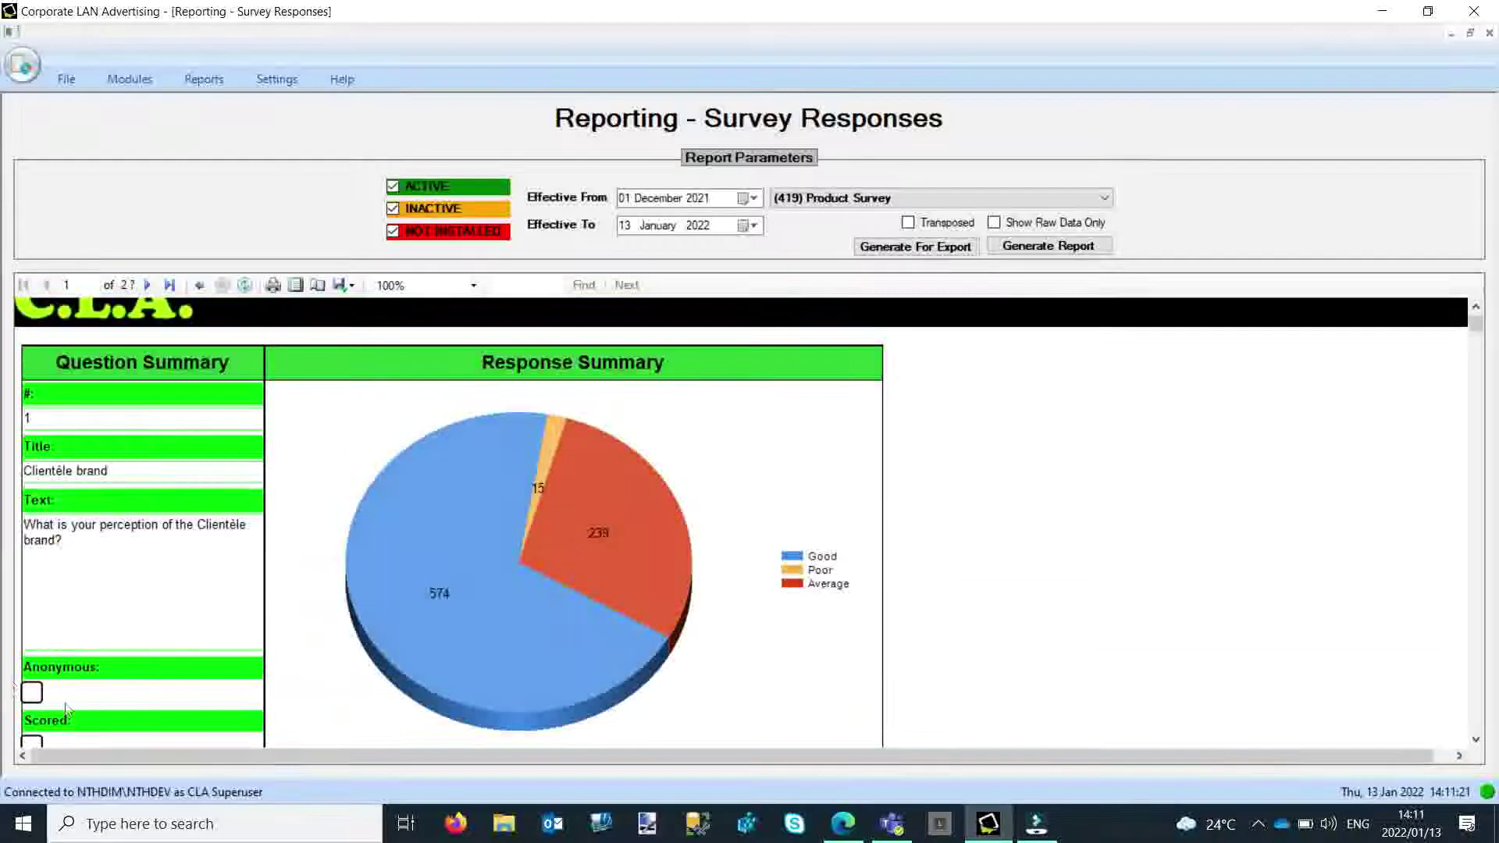
pyautogui.scroll(-1, 234, 628)
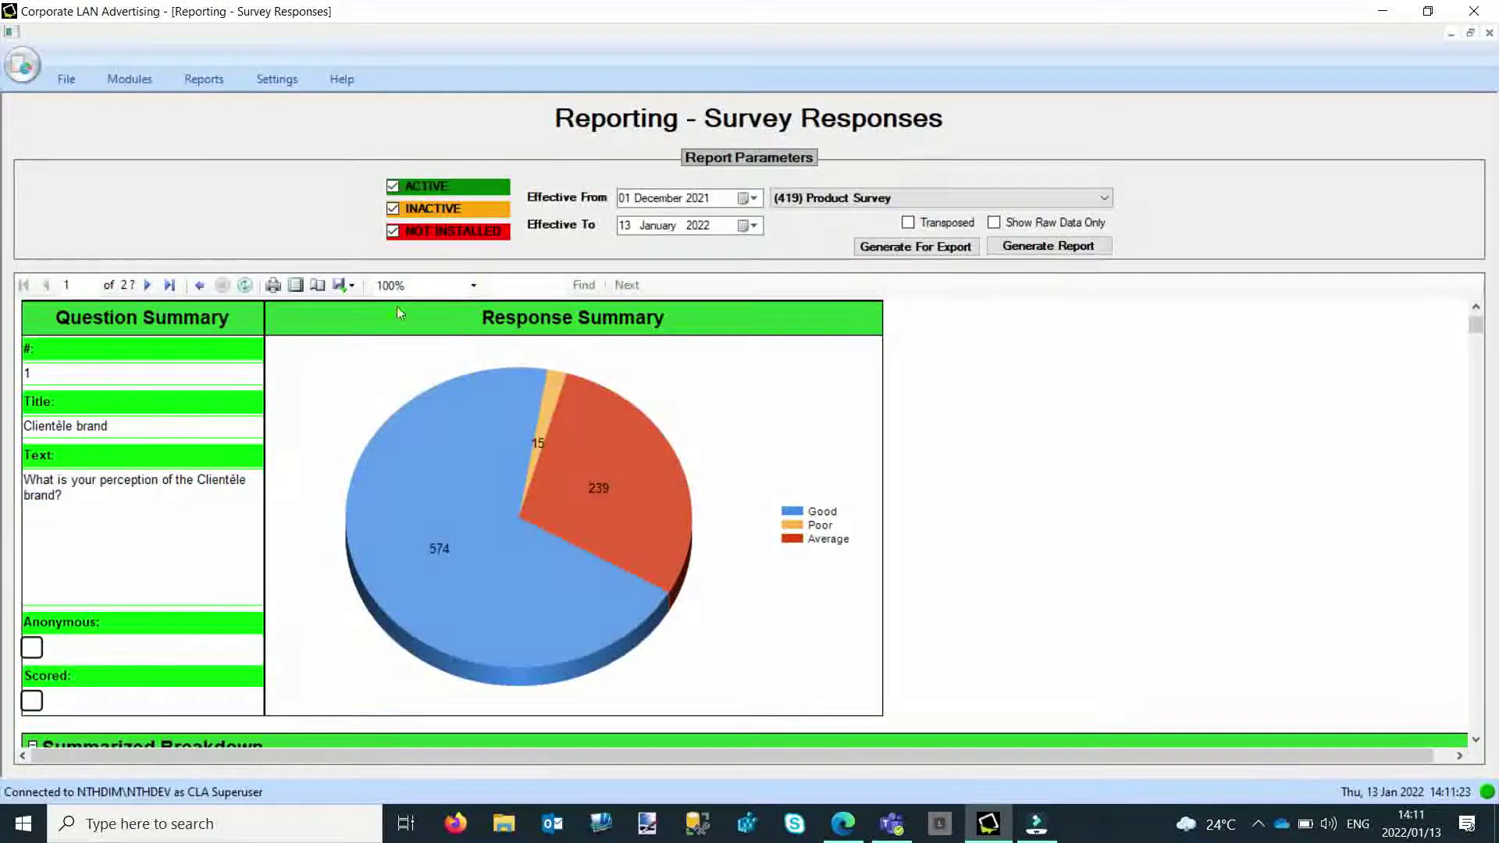
# Go to question 2, Clientèle Products, and expand its Summarized Breakdown, Summarized Score Breakdown and Detailed Responses
pyautogui.click(147, 285)
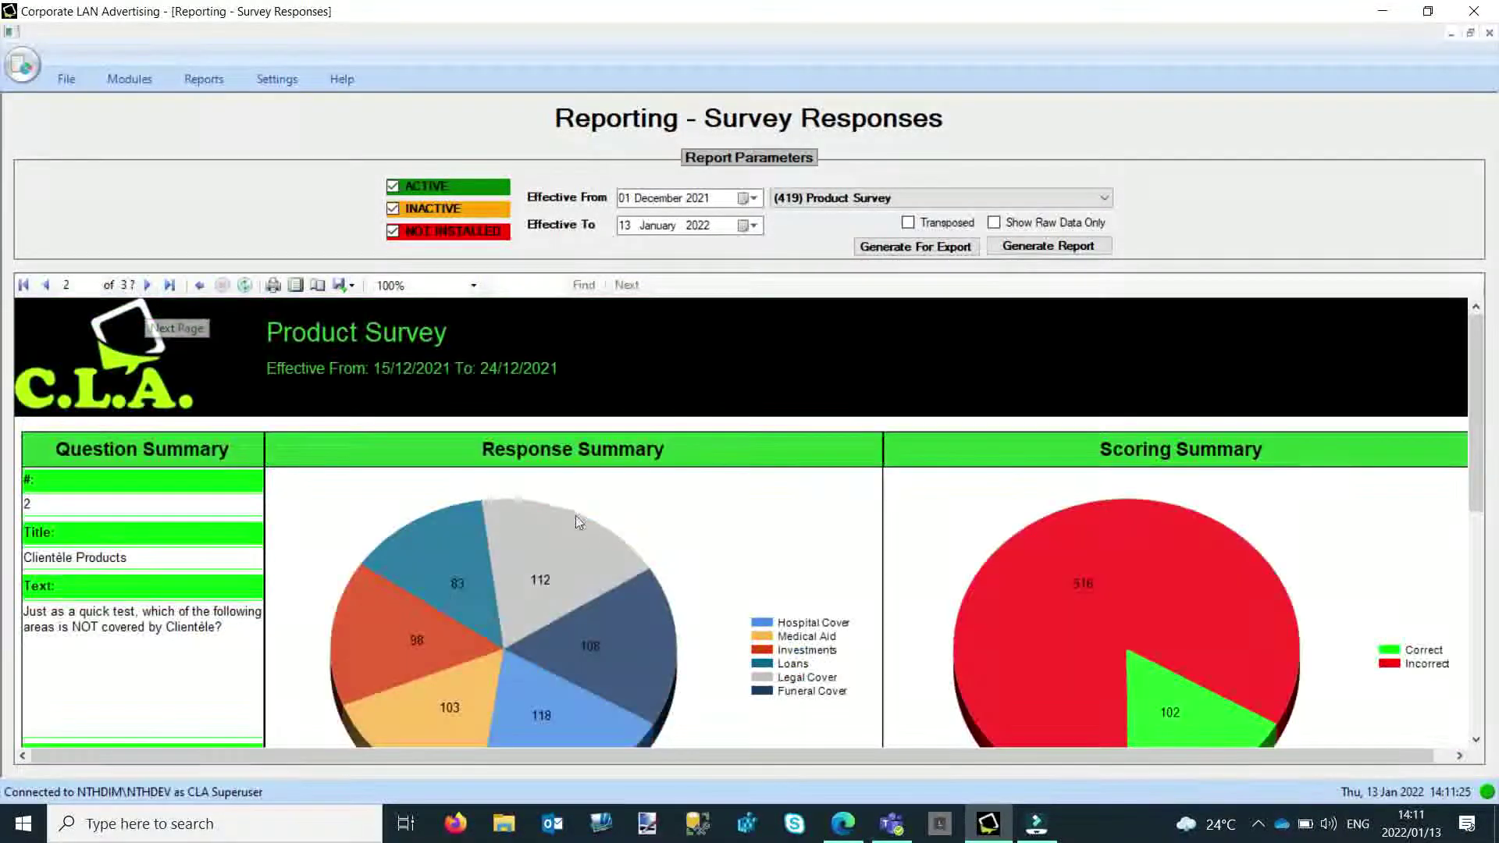
pyautogui.scroll(-3, 608, 525)
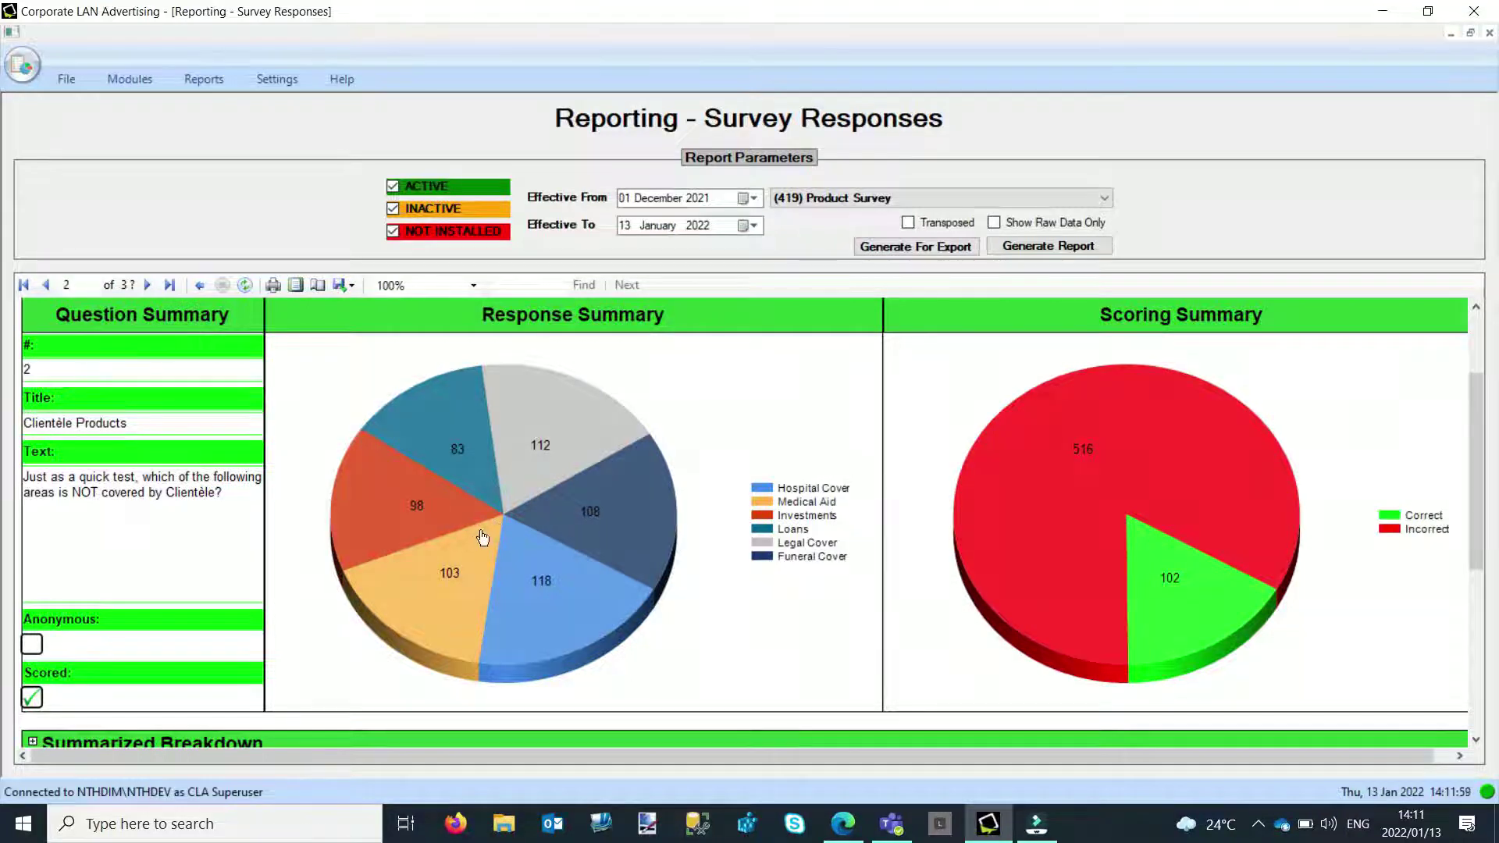
pyautogui.scroll(-3, 482, 537)
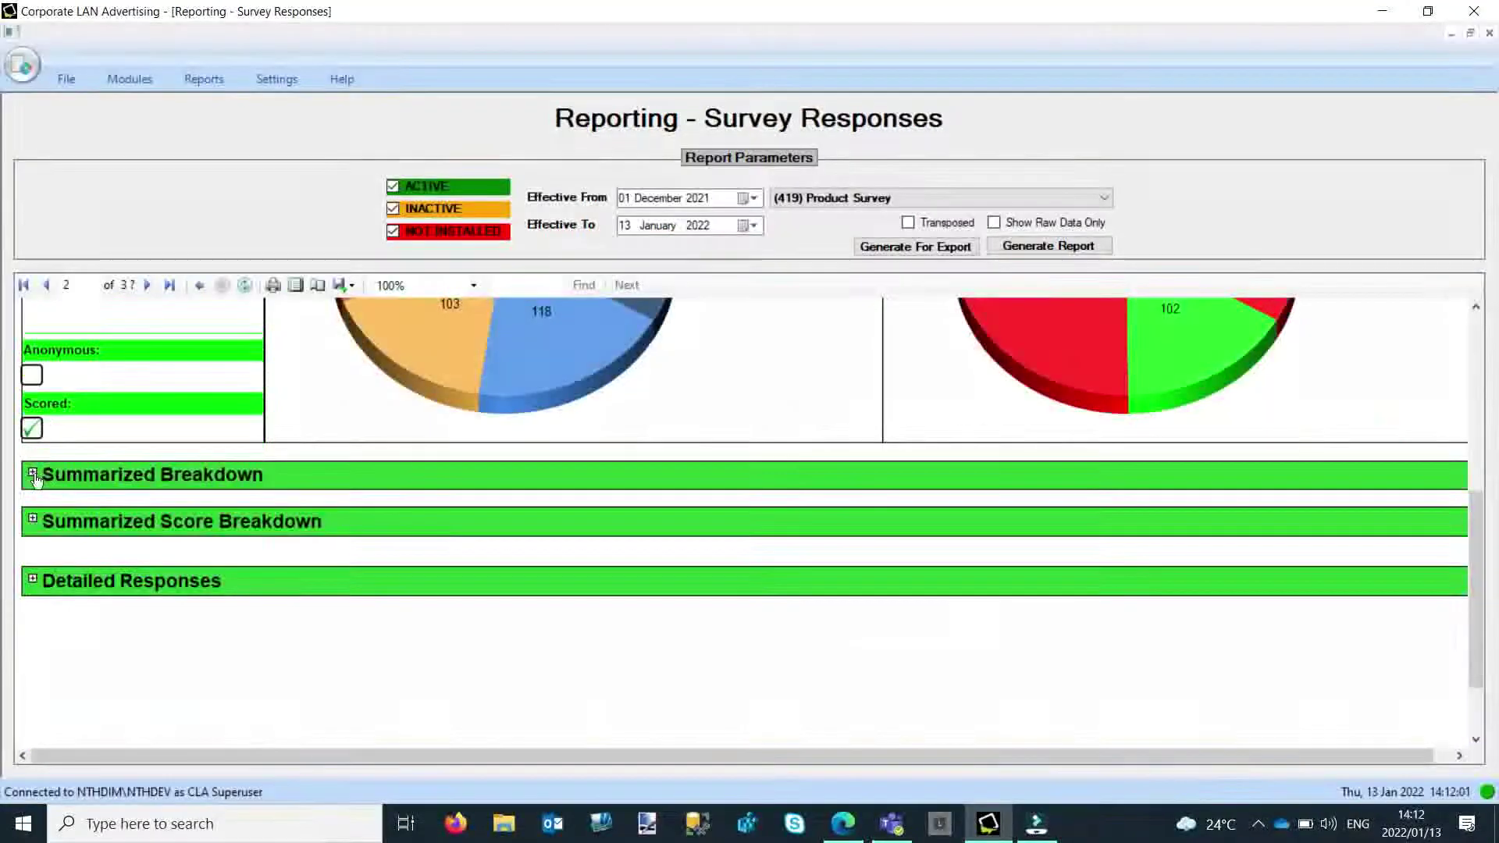
pyautogui.click(32, 474)
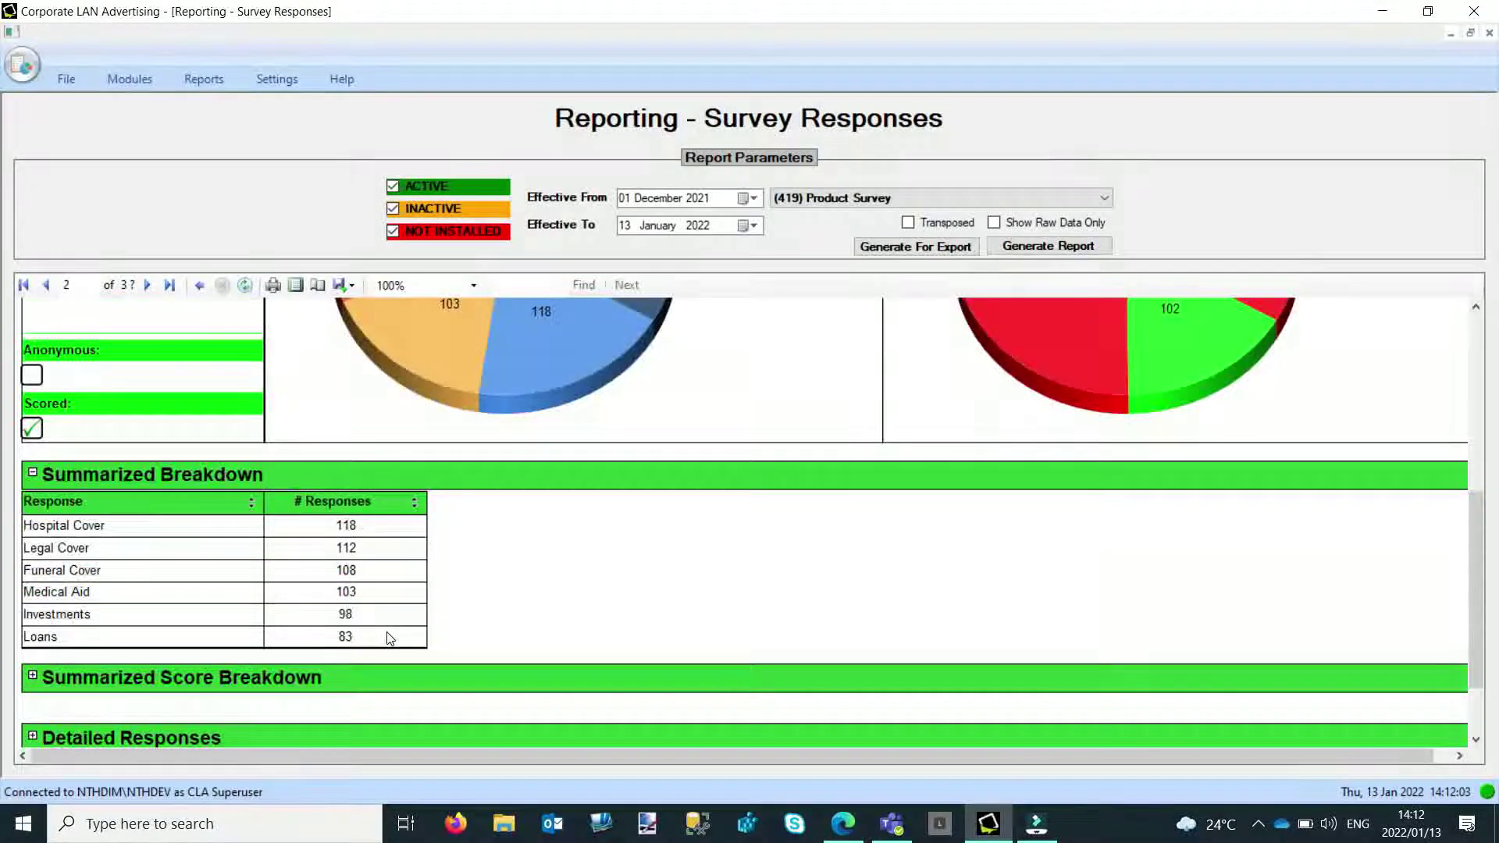
pyautogui.scroll(-1, 388, 630)
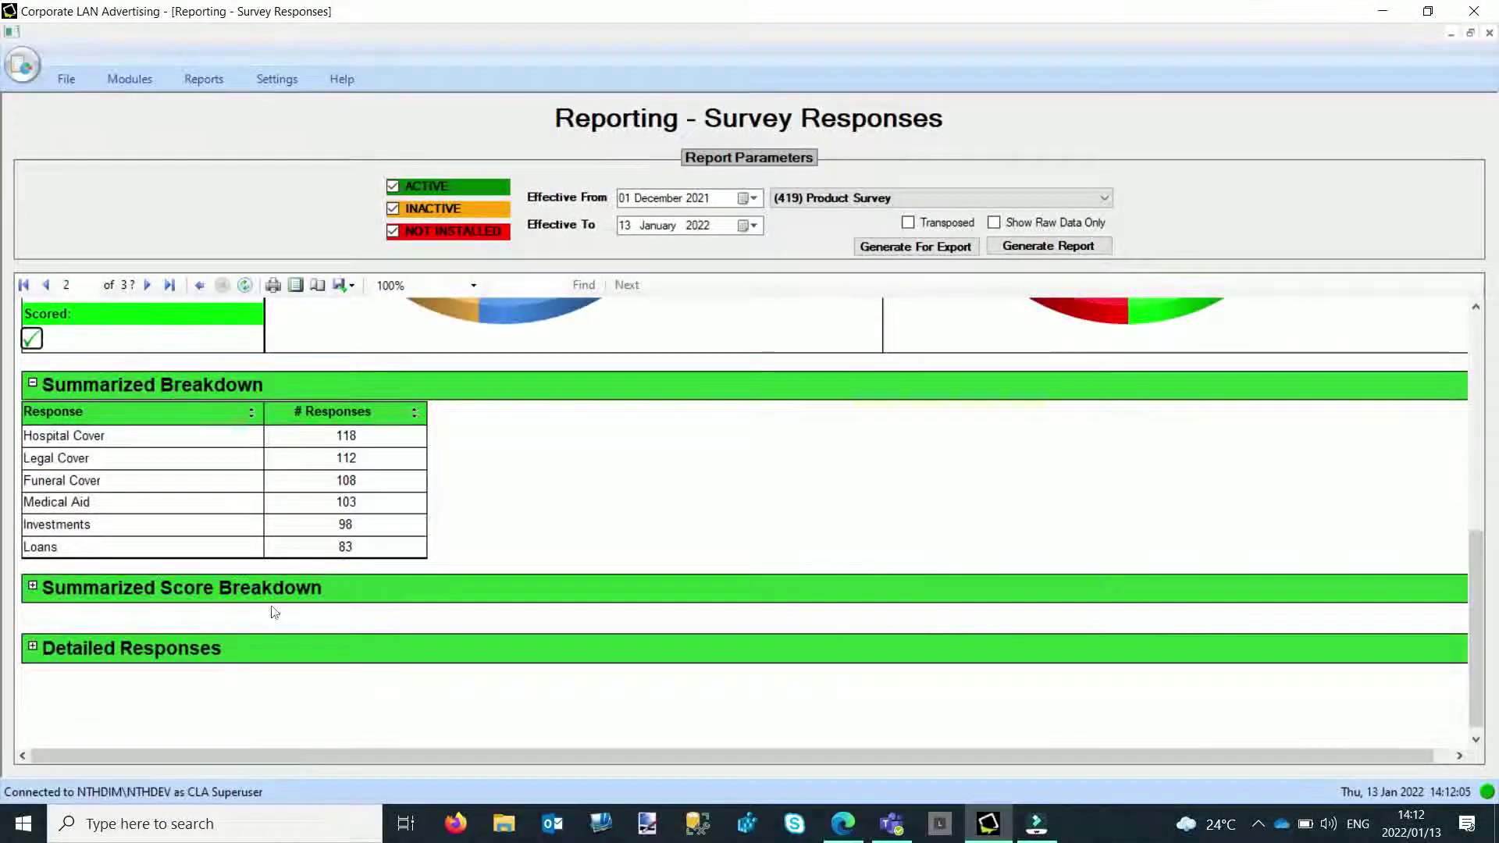
pyautogui.click(33, 586)
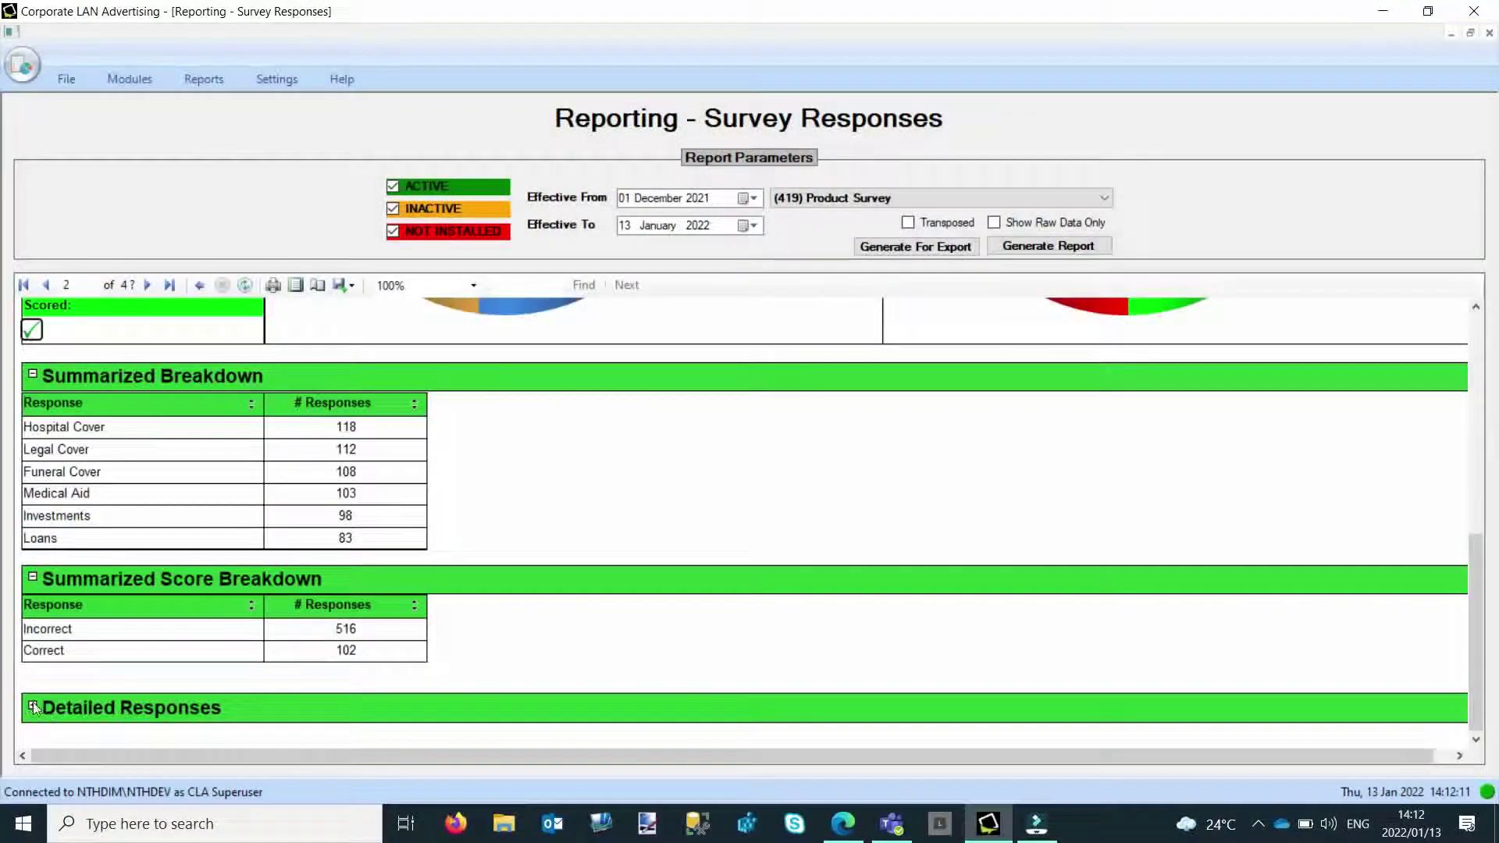
pyautogui.click(34, 705)
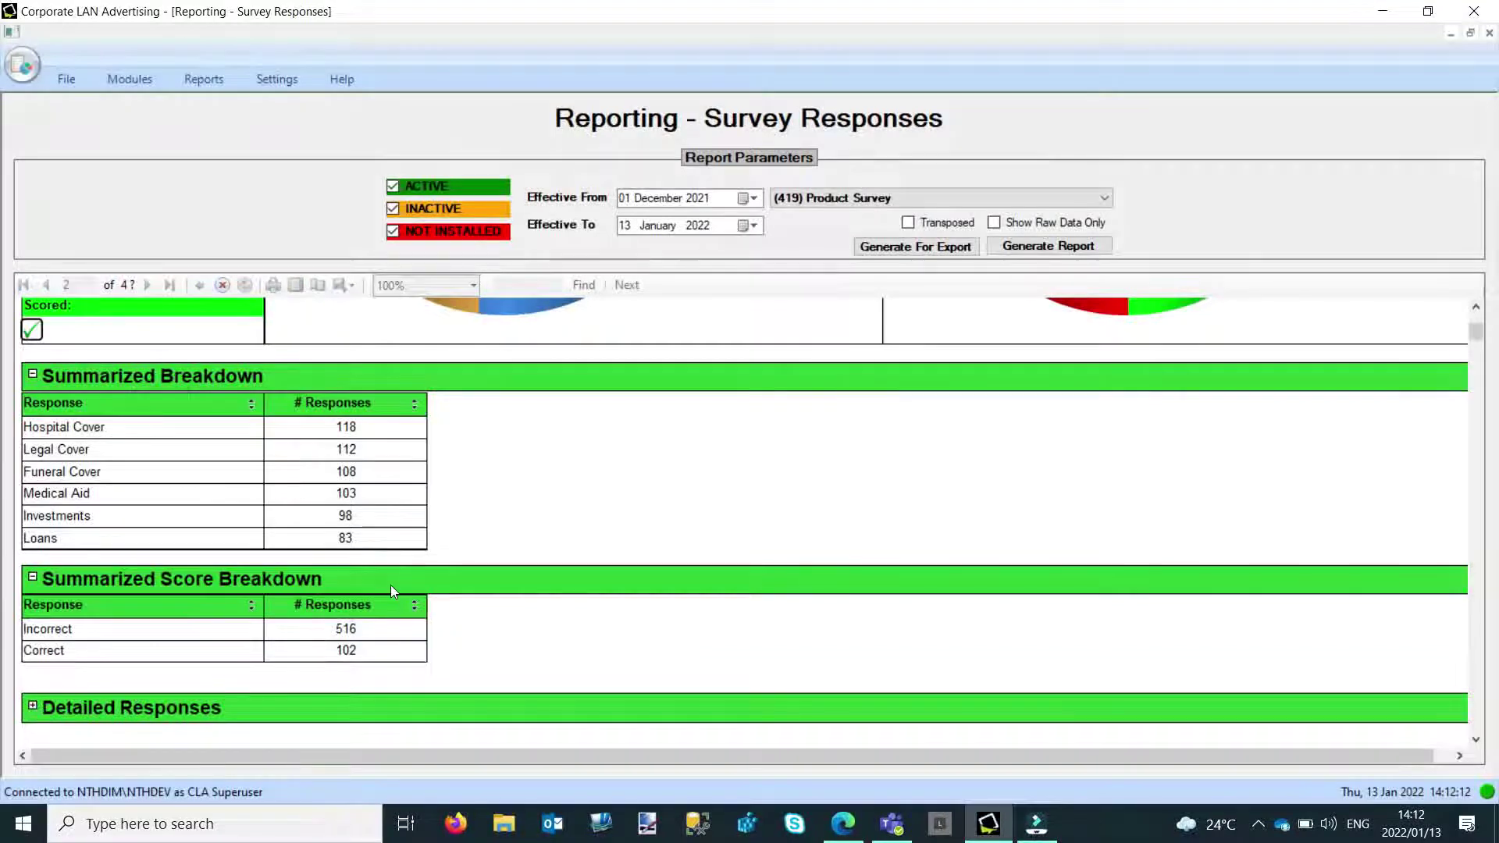
# Review the individual answers and marks in the Detailed Responses of question 2, Clientèle Products
pyautogui.scroll(-5, 395, 583)
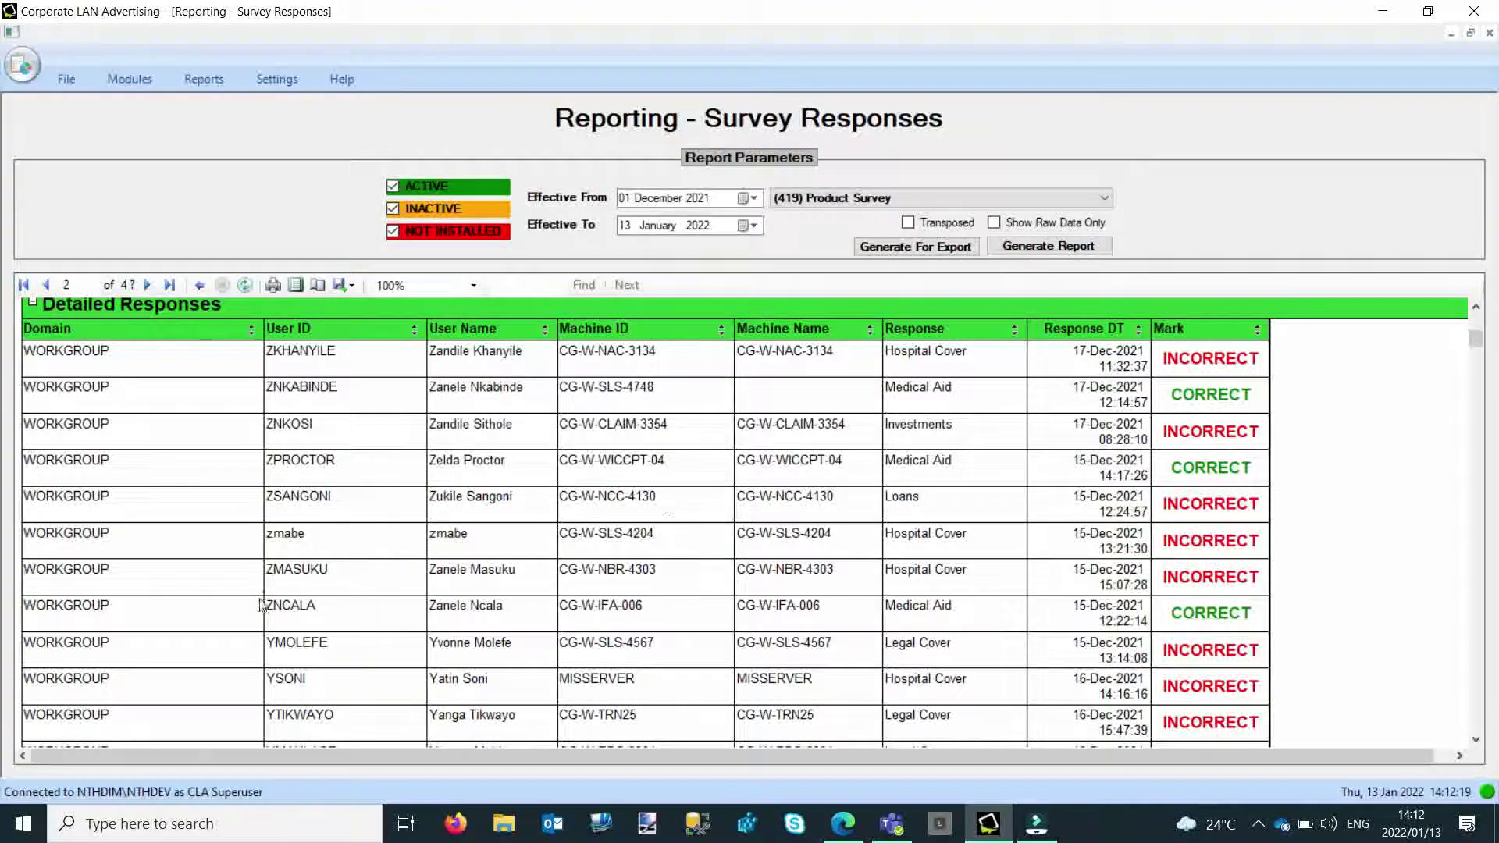
pyautogui.scroll(3, 494, 506)
pyautogui.scroll(10, 499, 509)
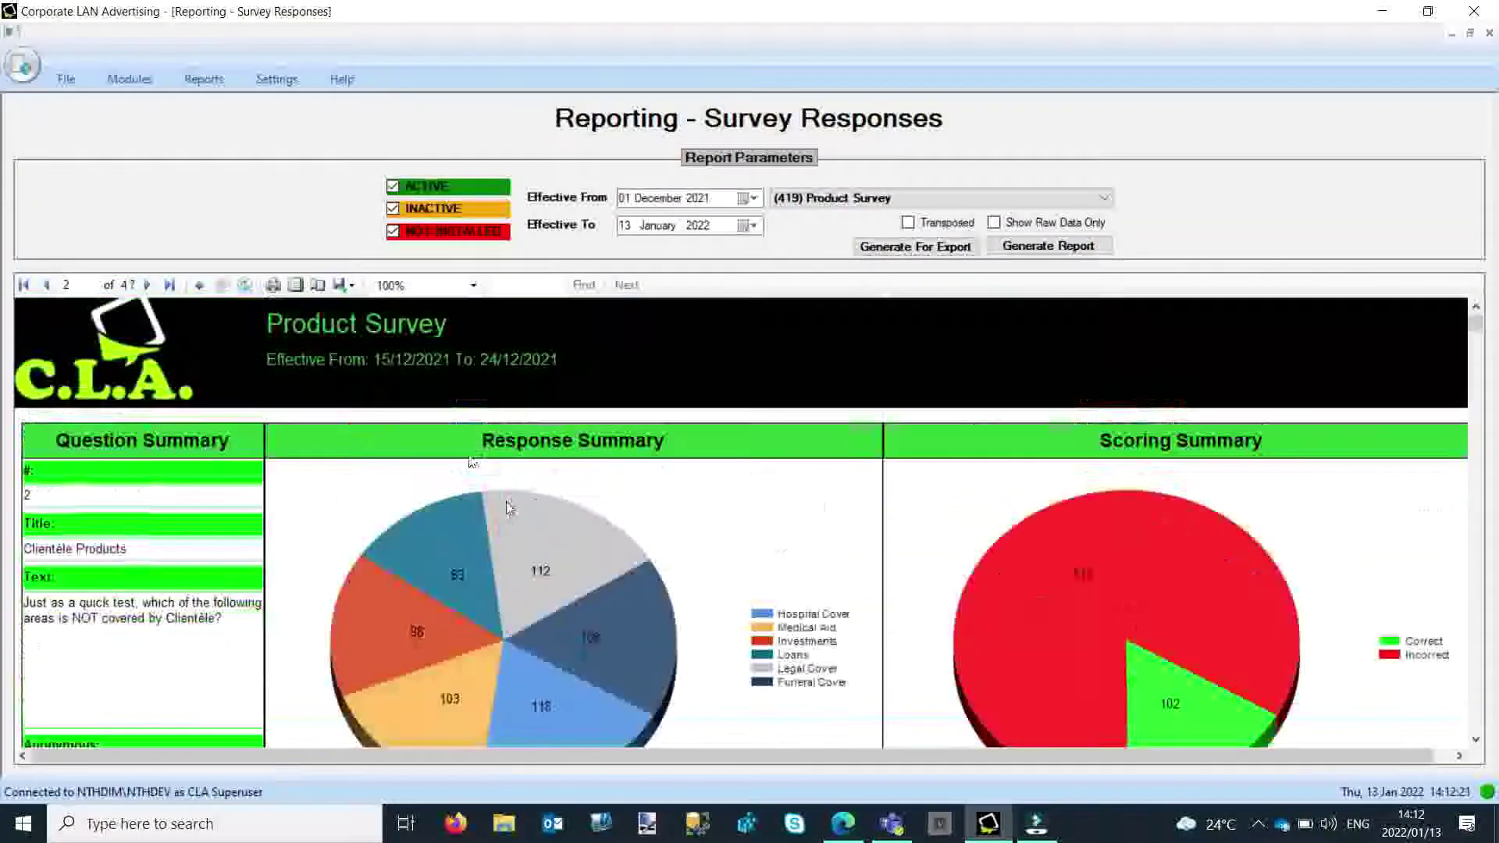
# Page through the remaining questions to the last report page and return through the parent reports to the Survey Summary
pyautogui.click(148, 285)
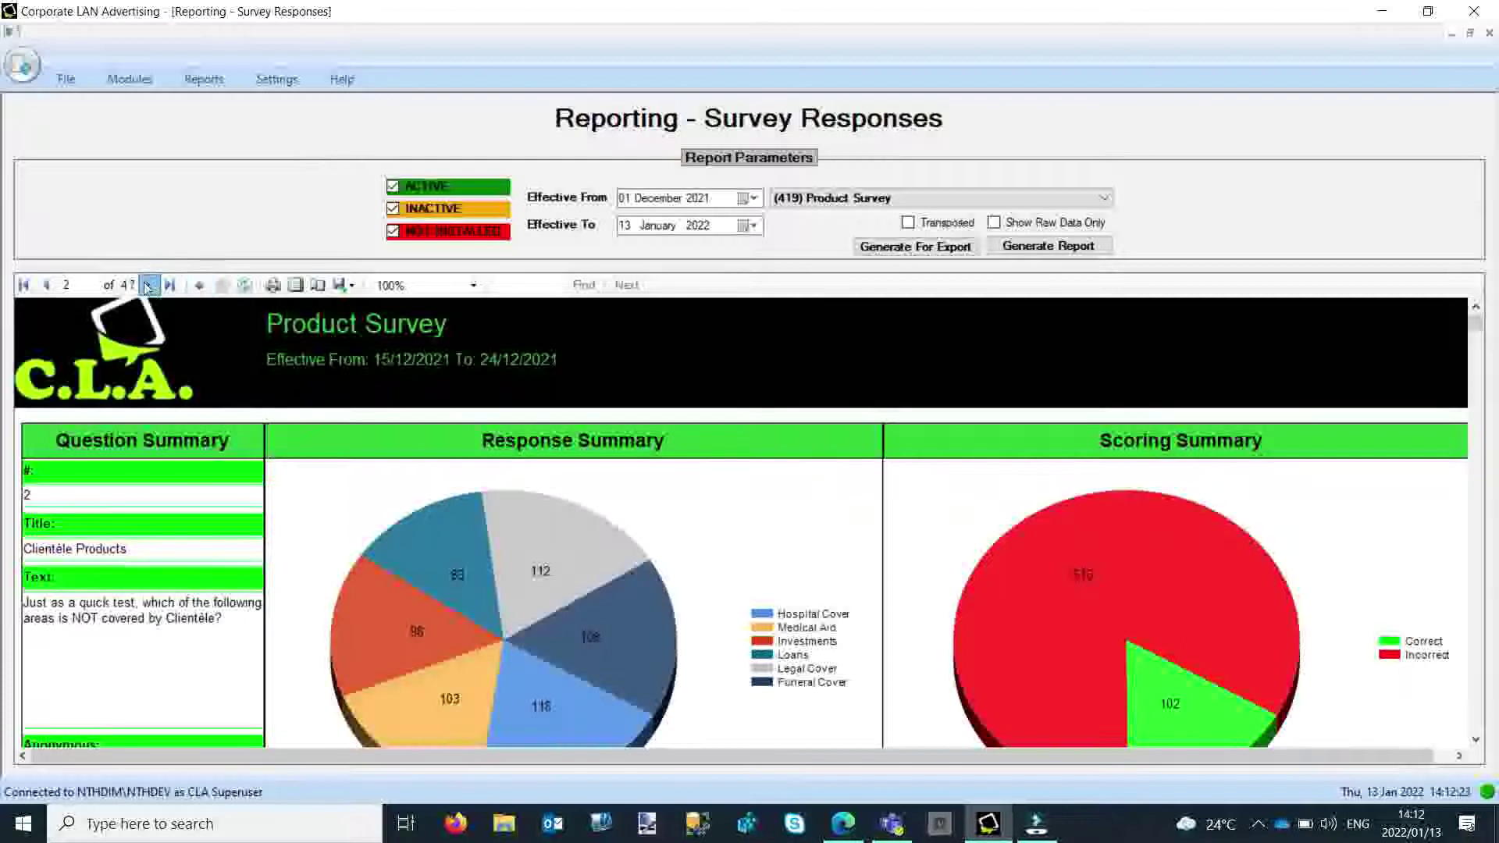
pyautogui.click(147, 287)
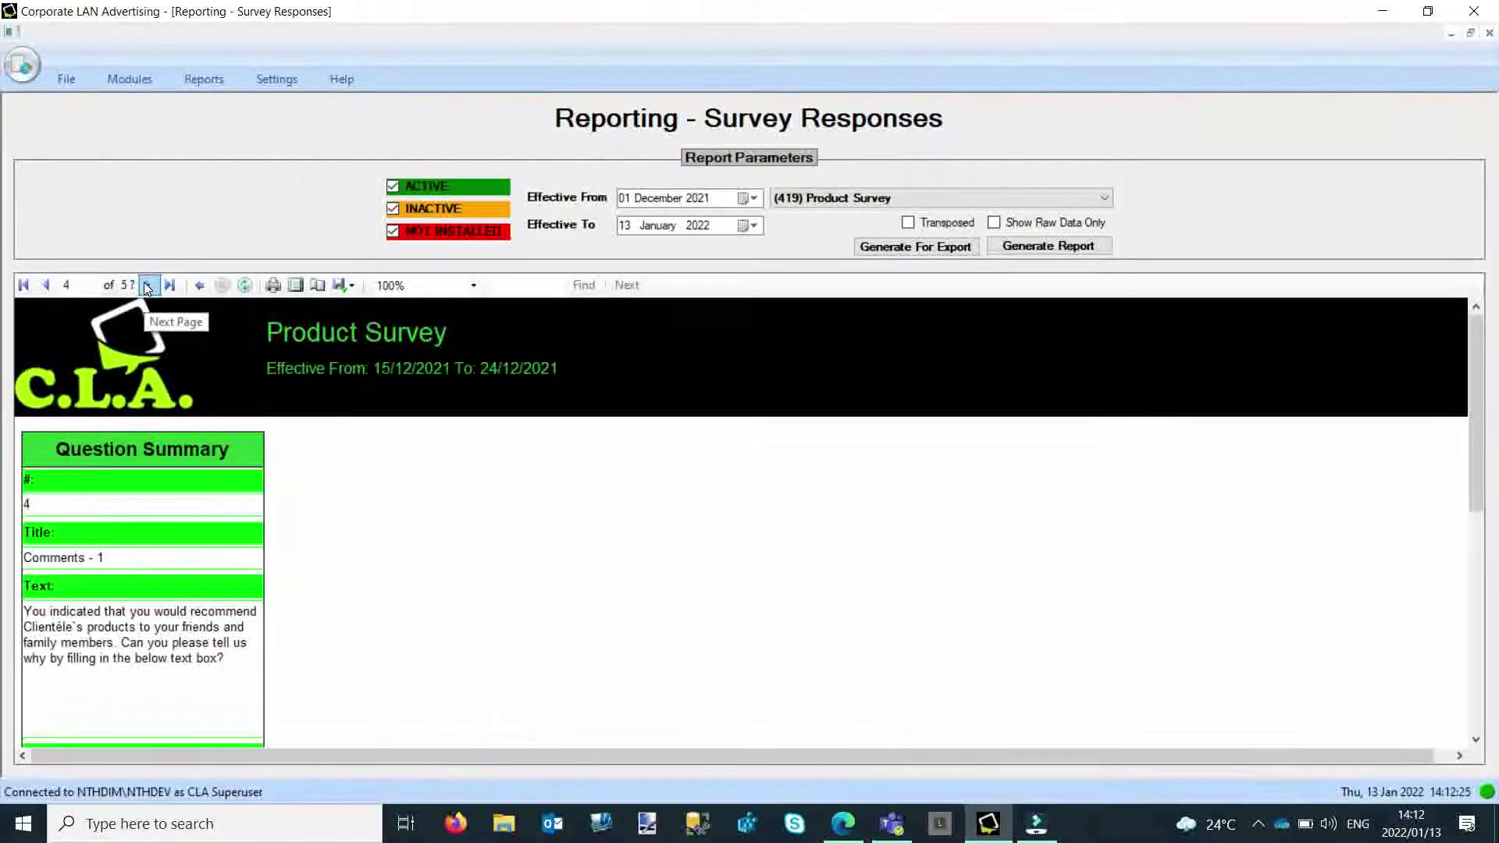
pyautogui.click(147, 286)
pyautogui.click(147, 285)
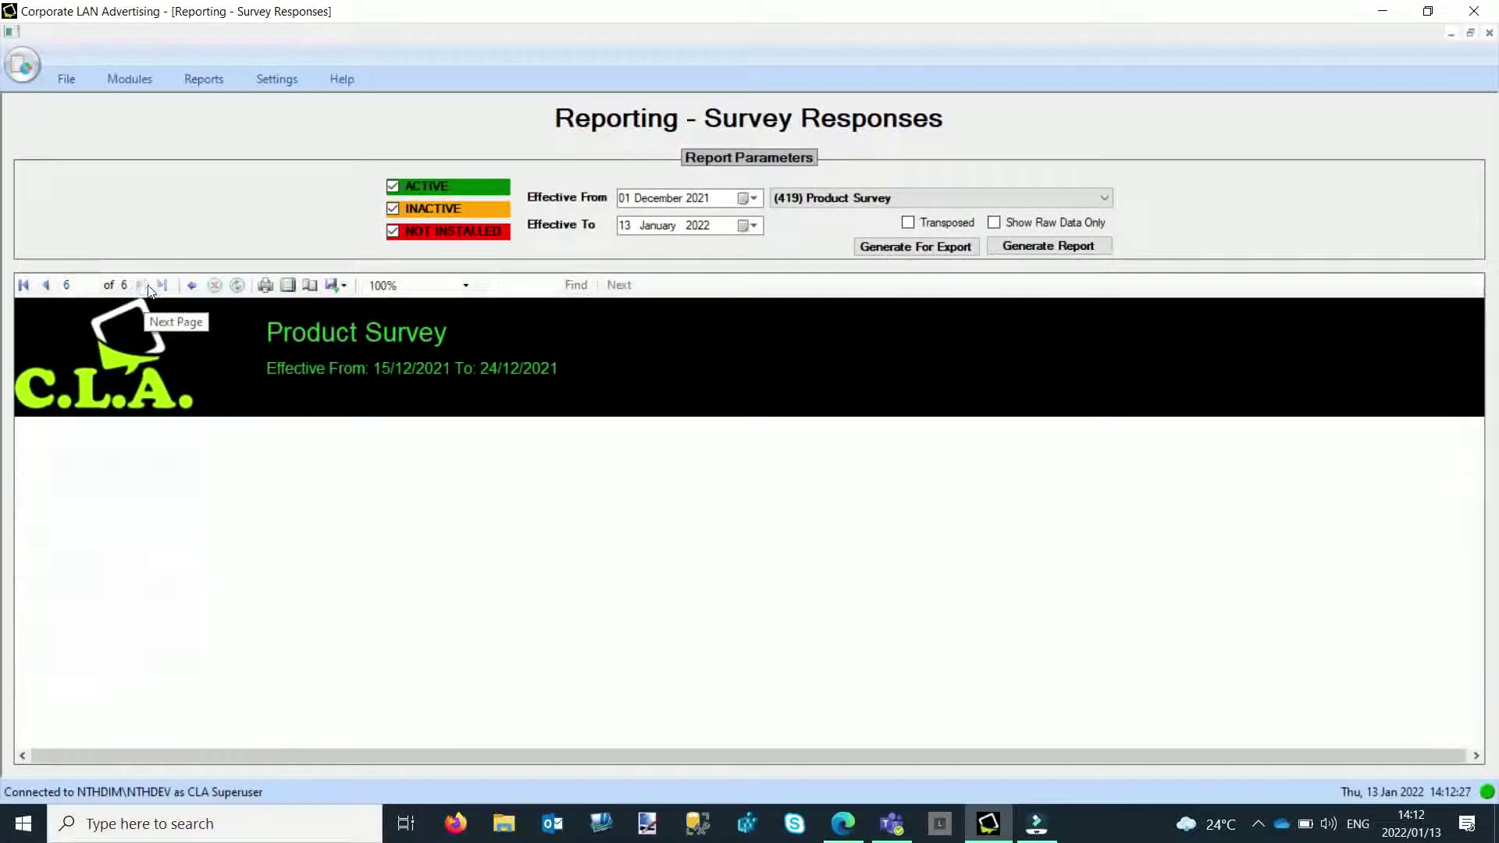
pyautogui.click(192, 285)
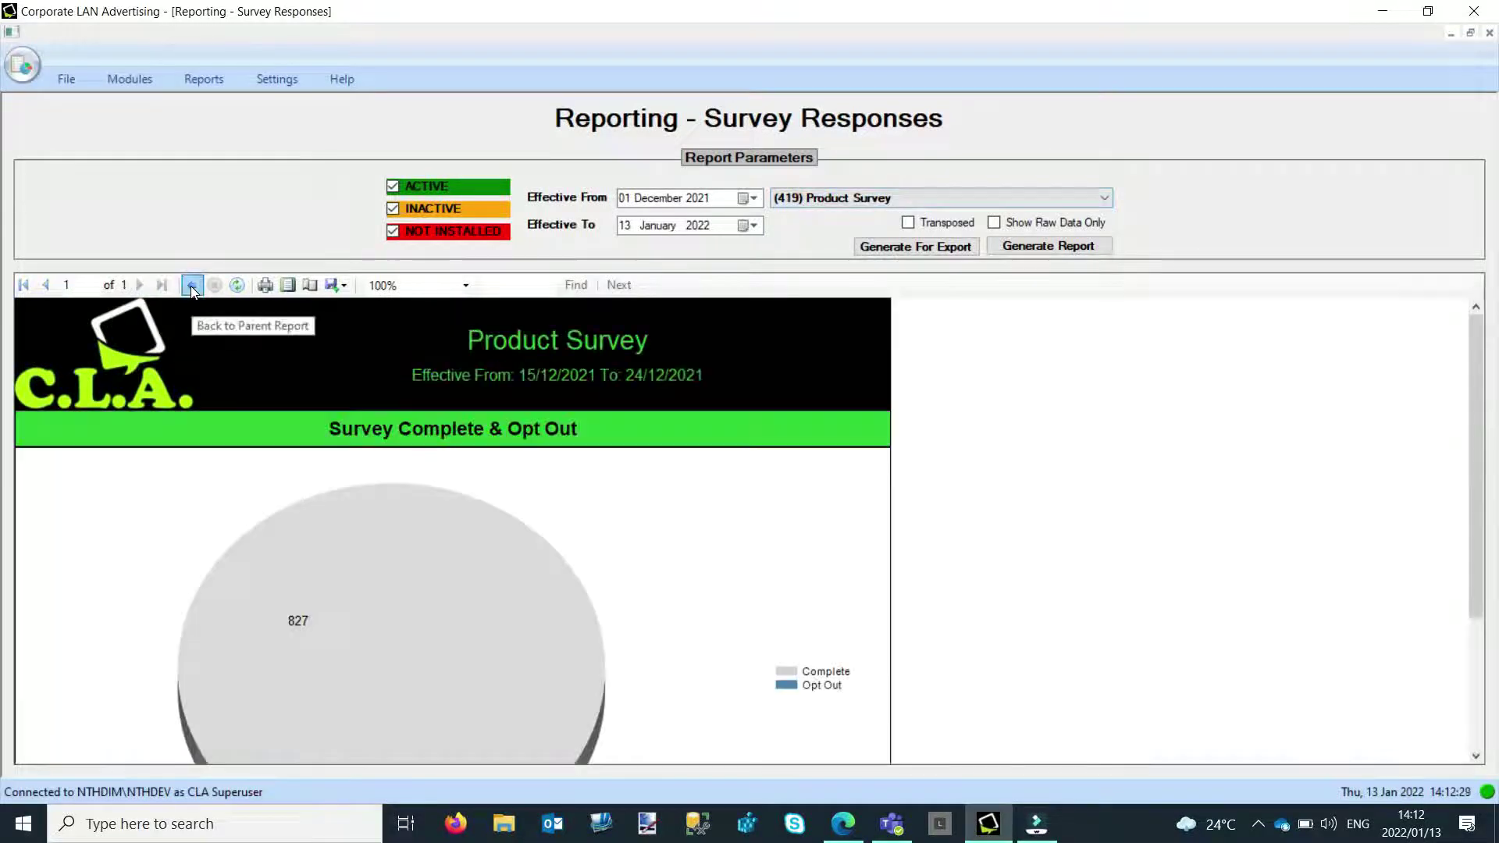
pyautogui.click(192, 285)
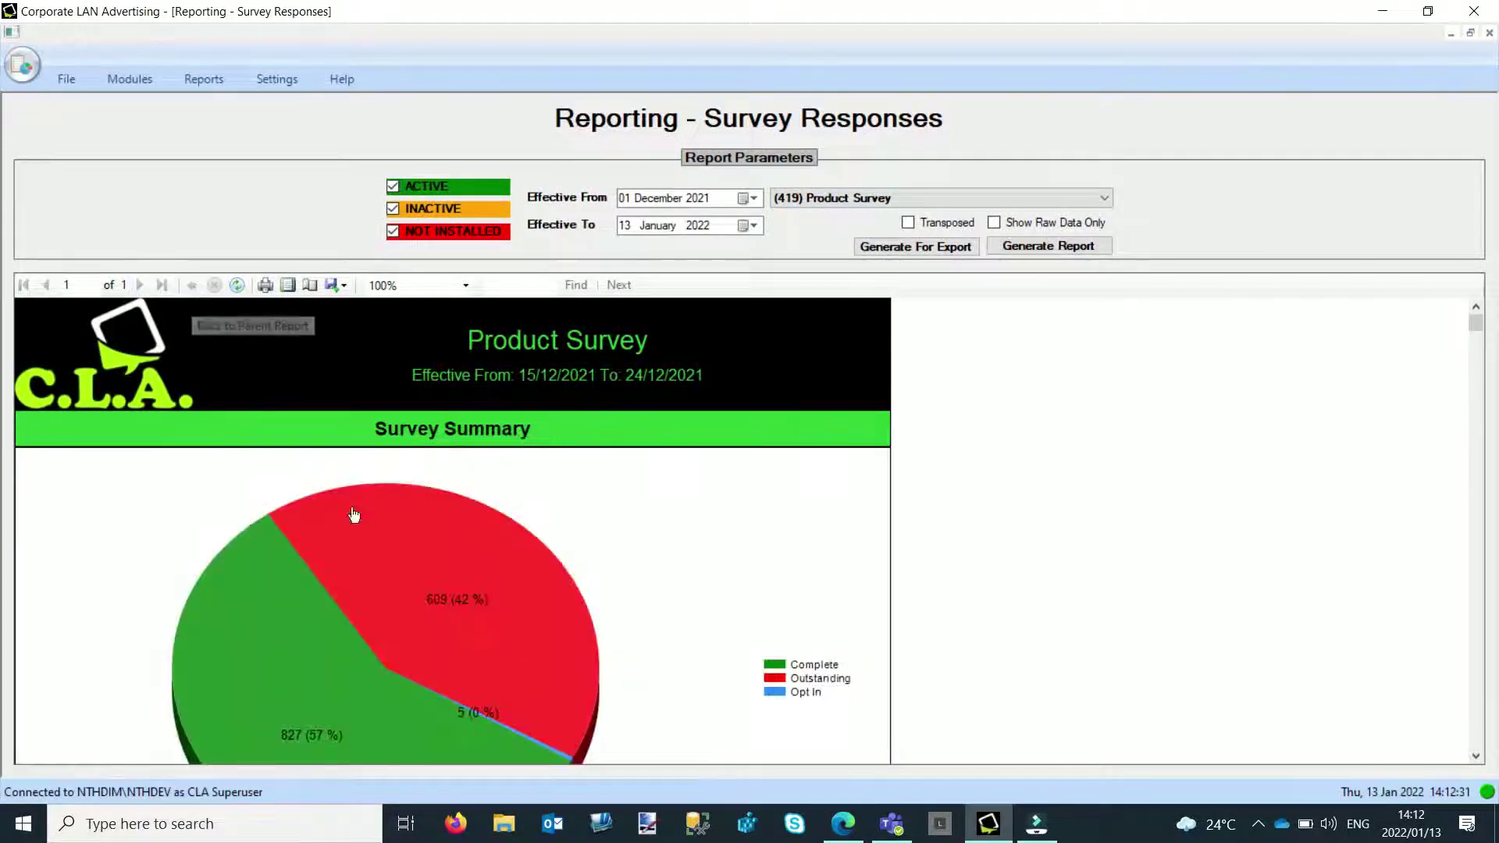
# Generate the export version of the Product Survey report and view its Survey Summary chart
pyautogui.moveTo(546, 656)
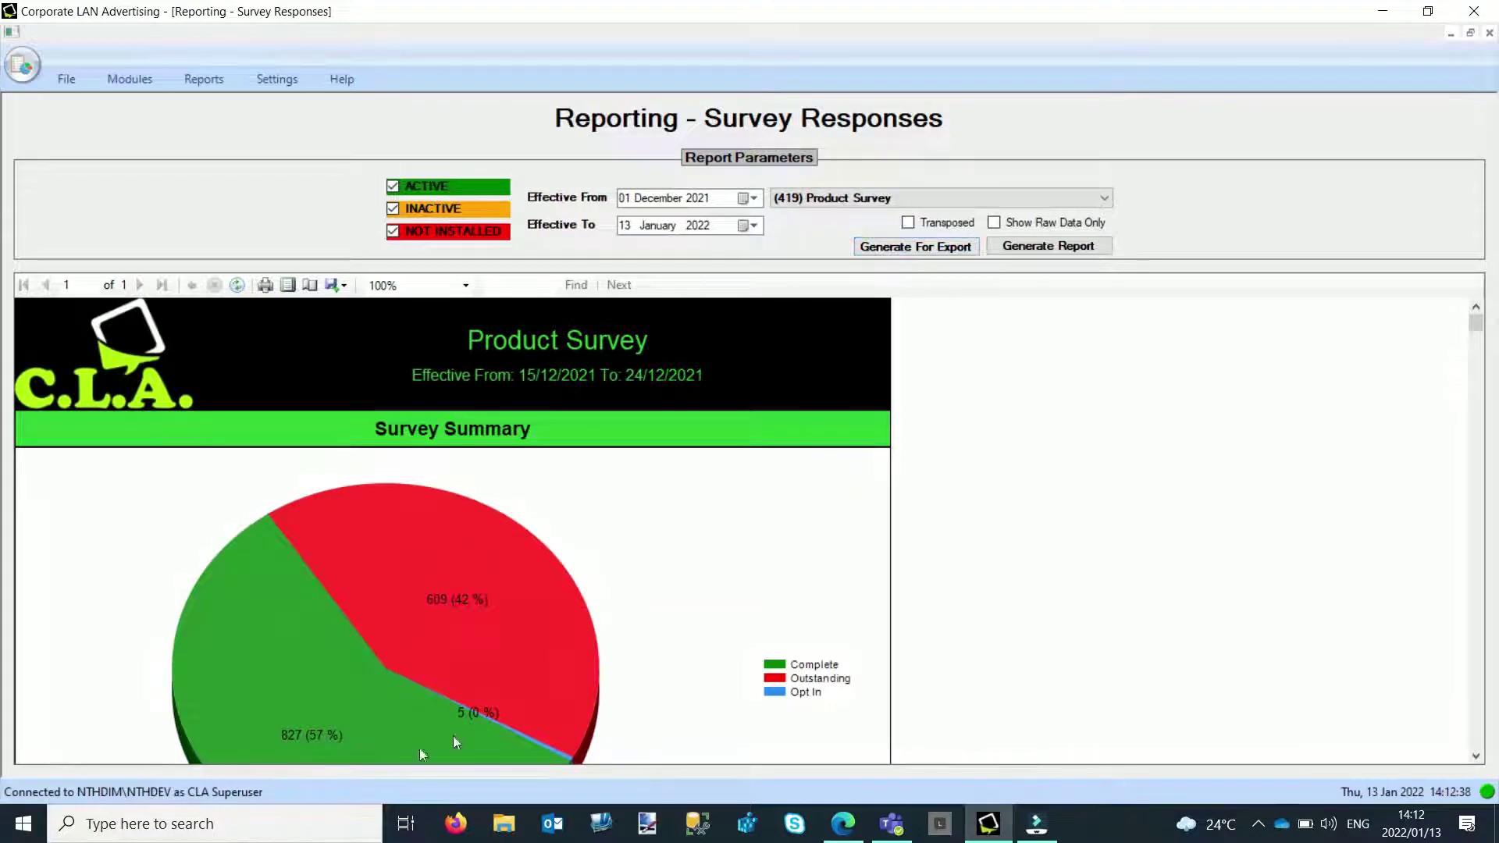
pyautogui.moveTo(600, 683)
pyautogui.click(915, 247)
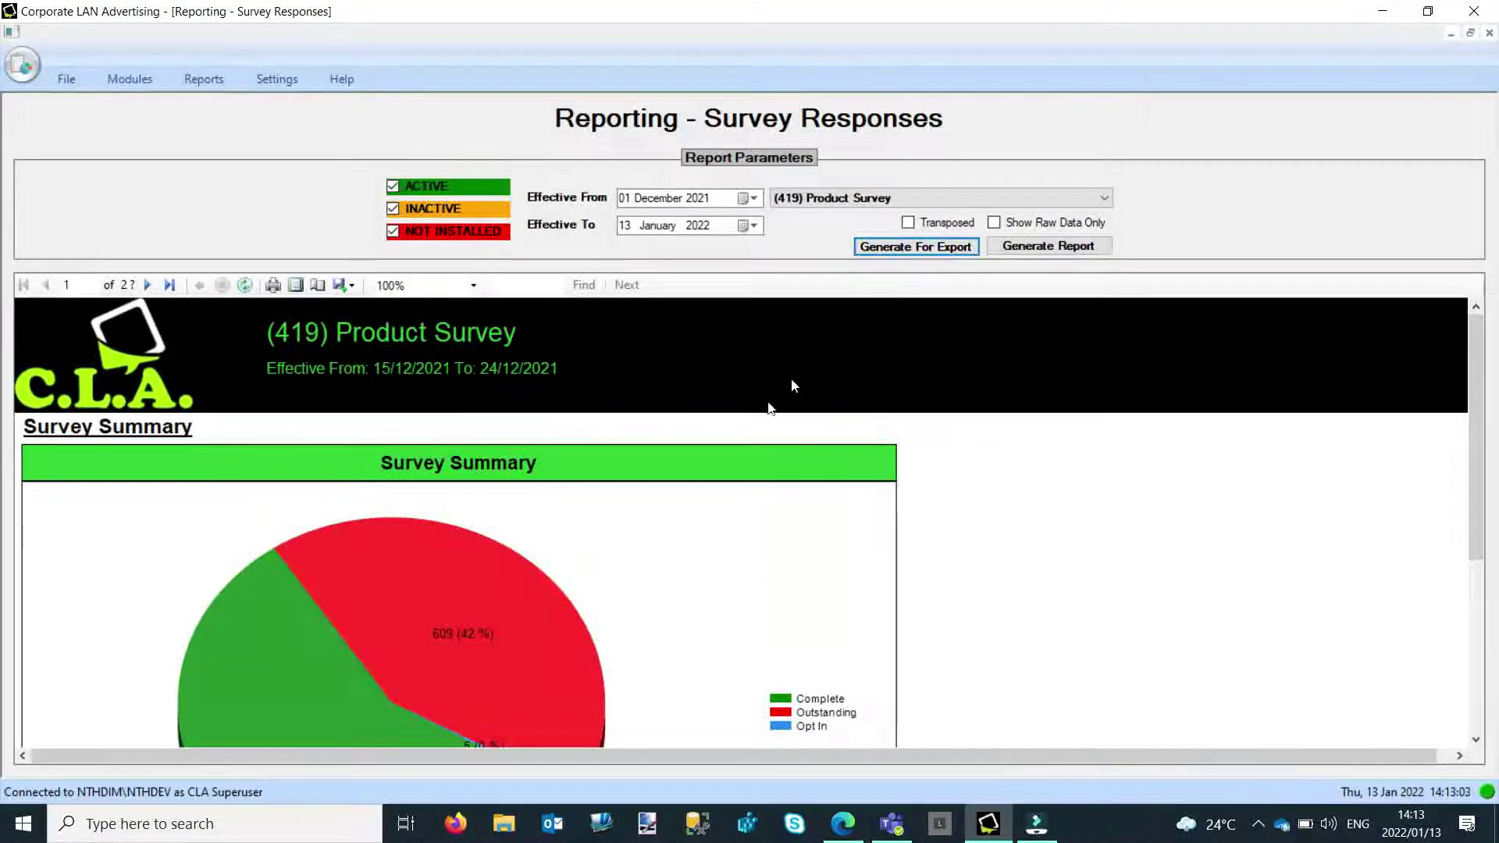
pyautogui.scroll(-2, 379, 557)
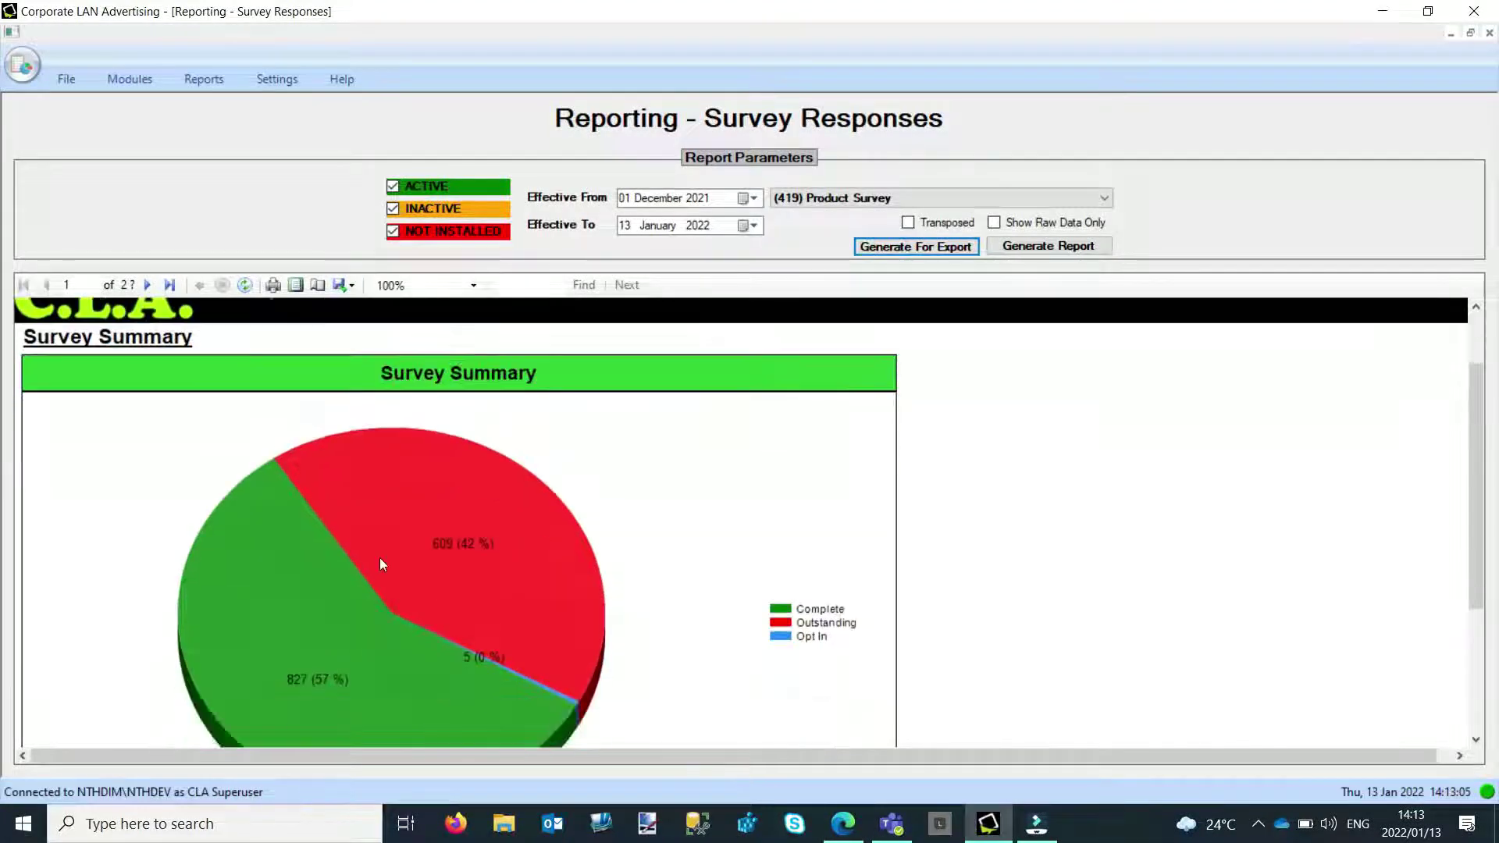
# Export the report to Excel and choose the Survey Reports folder inside Reports as the save location
pyautogui.click(348, 285)
pyautogui.click(348, 284)
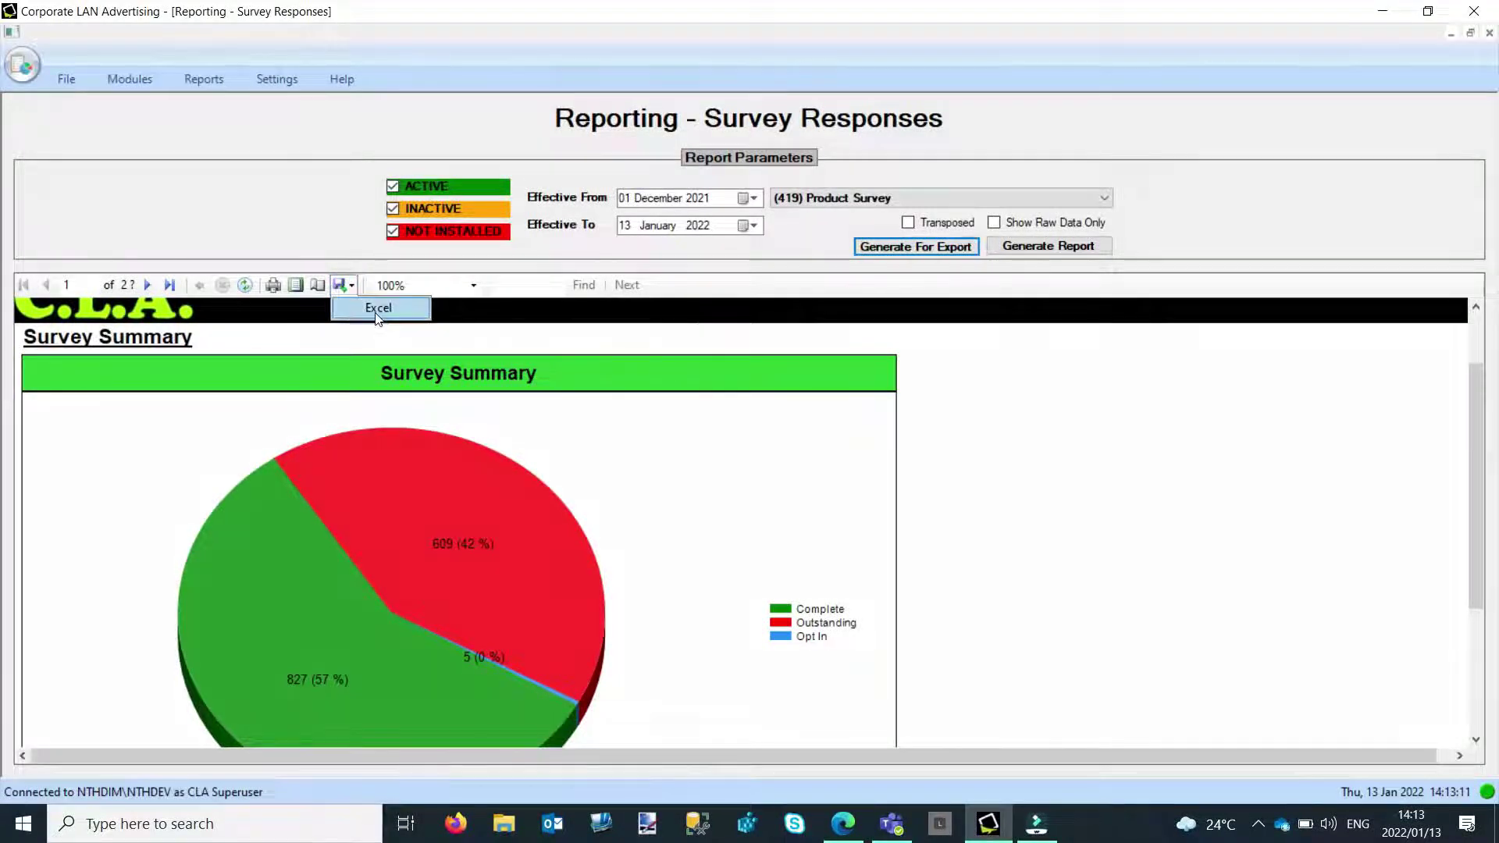
pyautogui.click(377, 308)
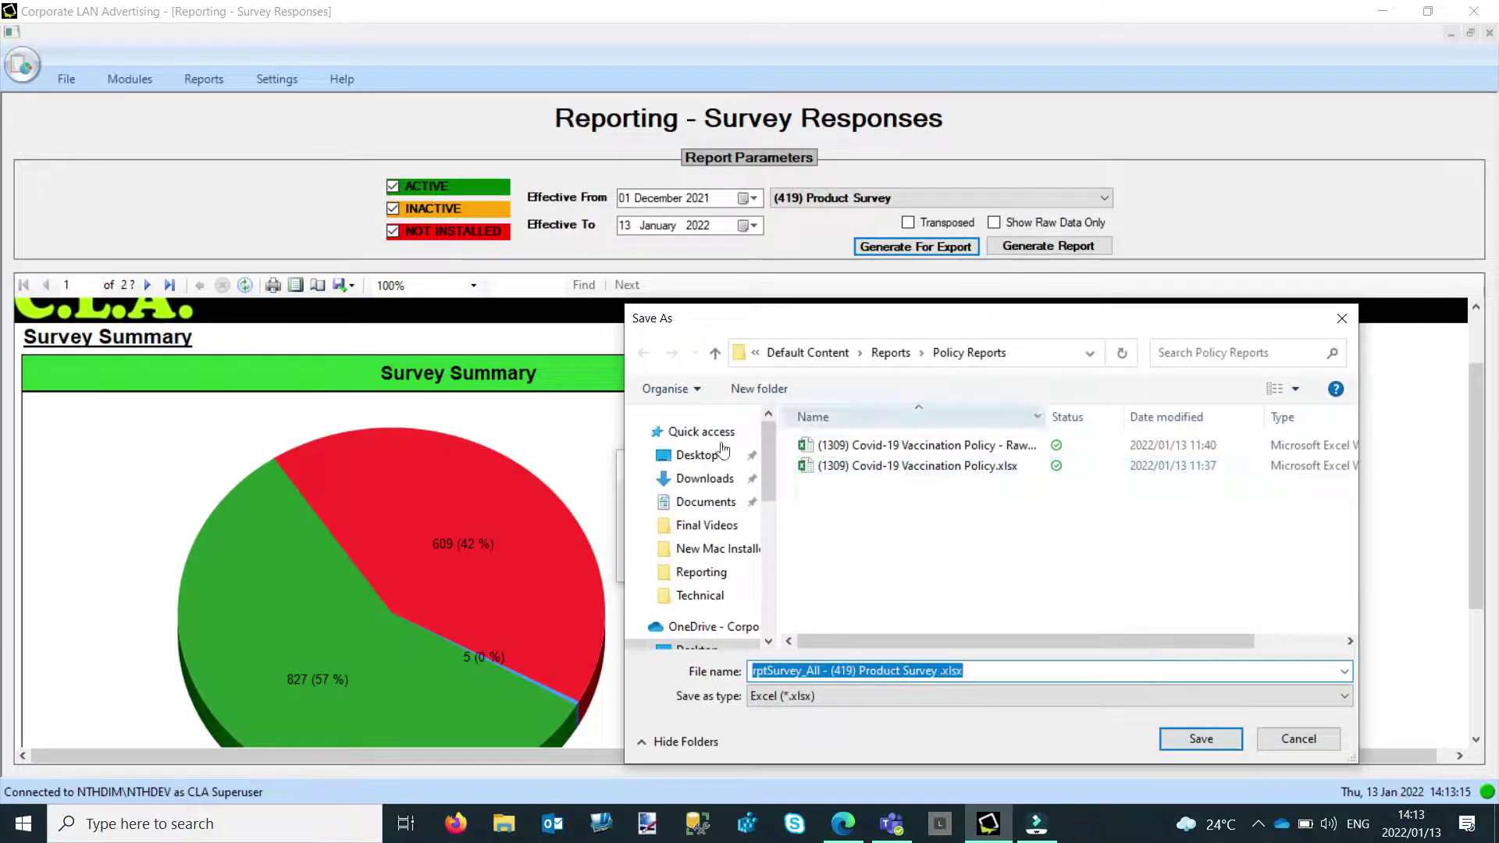
pyautogui.click(893, 353)
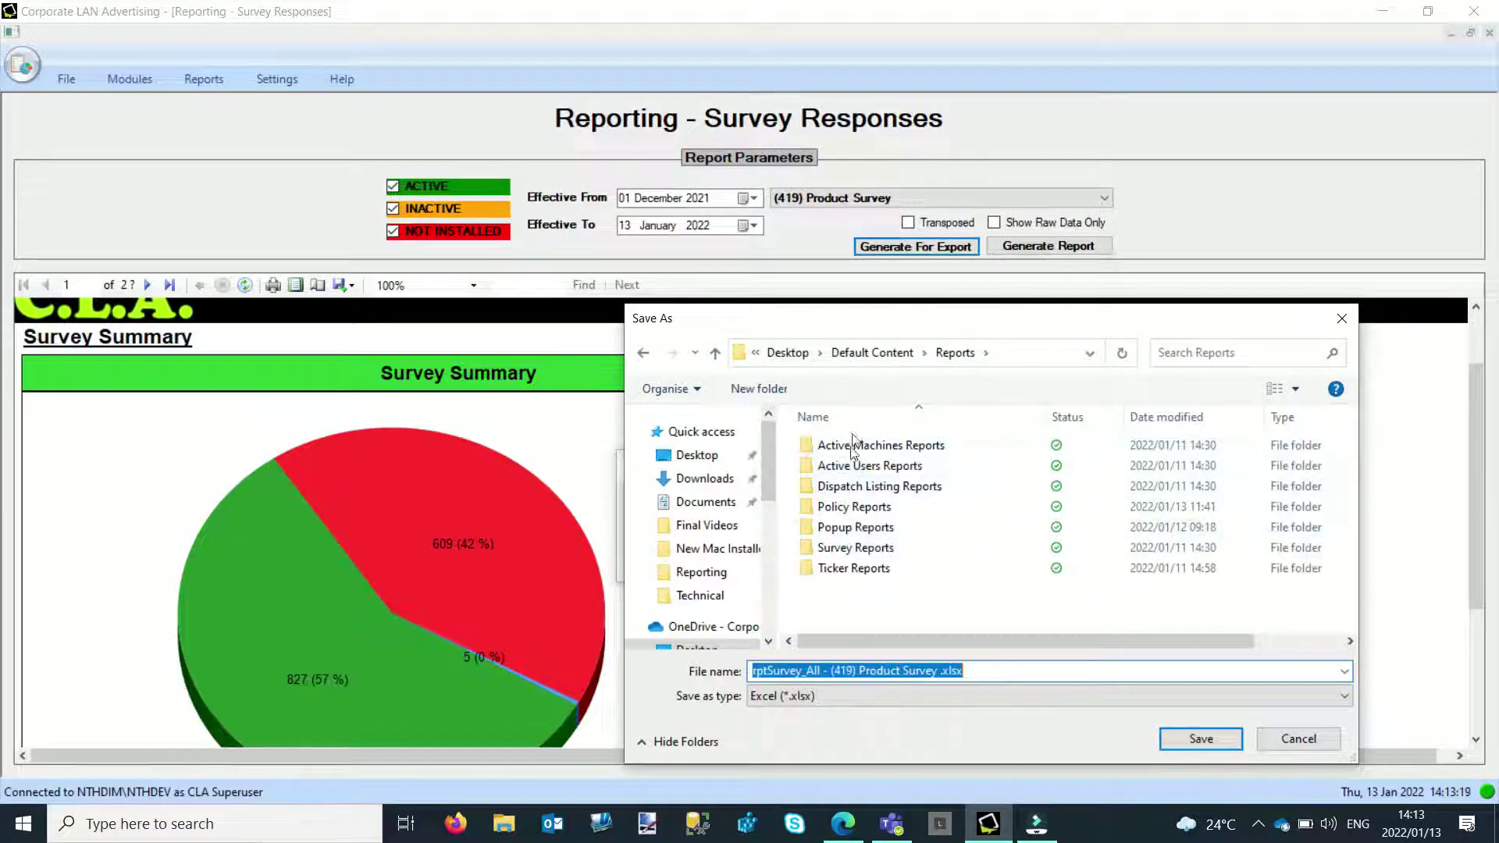
pyautogui.doubleClick(860, 550)
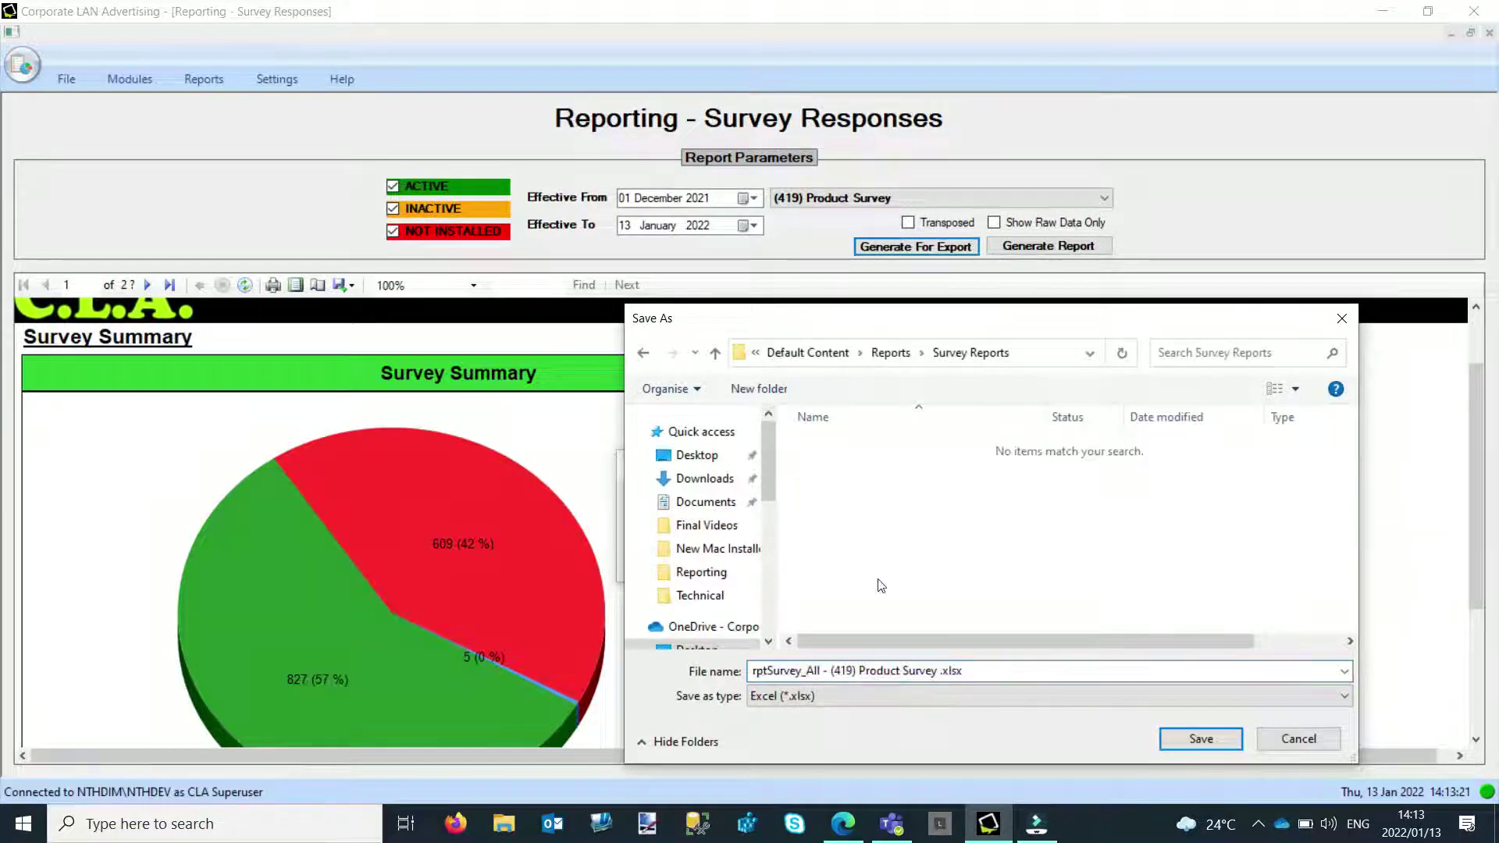
# Remove the "rptSurvey_All - " prefix from the file name and save the workbook as "(419) Product Survey .xlsx"
pyautogui.click(817, 669)
pyautogui.click(817, 670)
pyautogui.moveTo(832, 669); pyautogui.dragTo(669, 667)
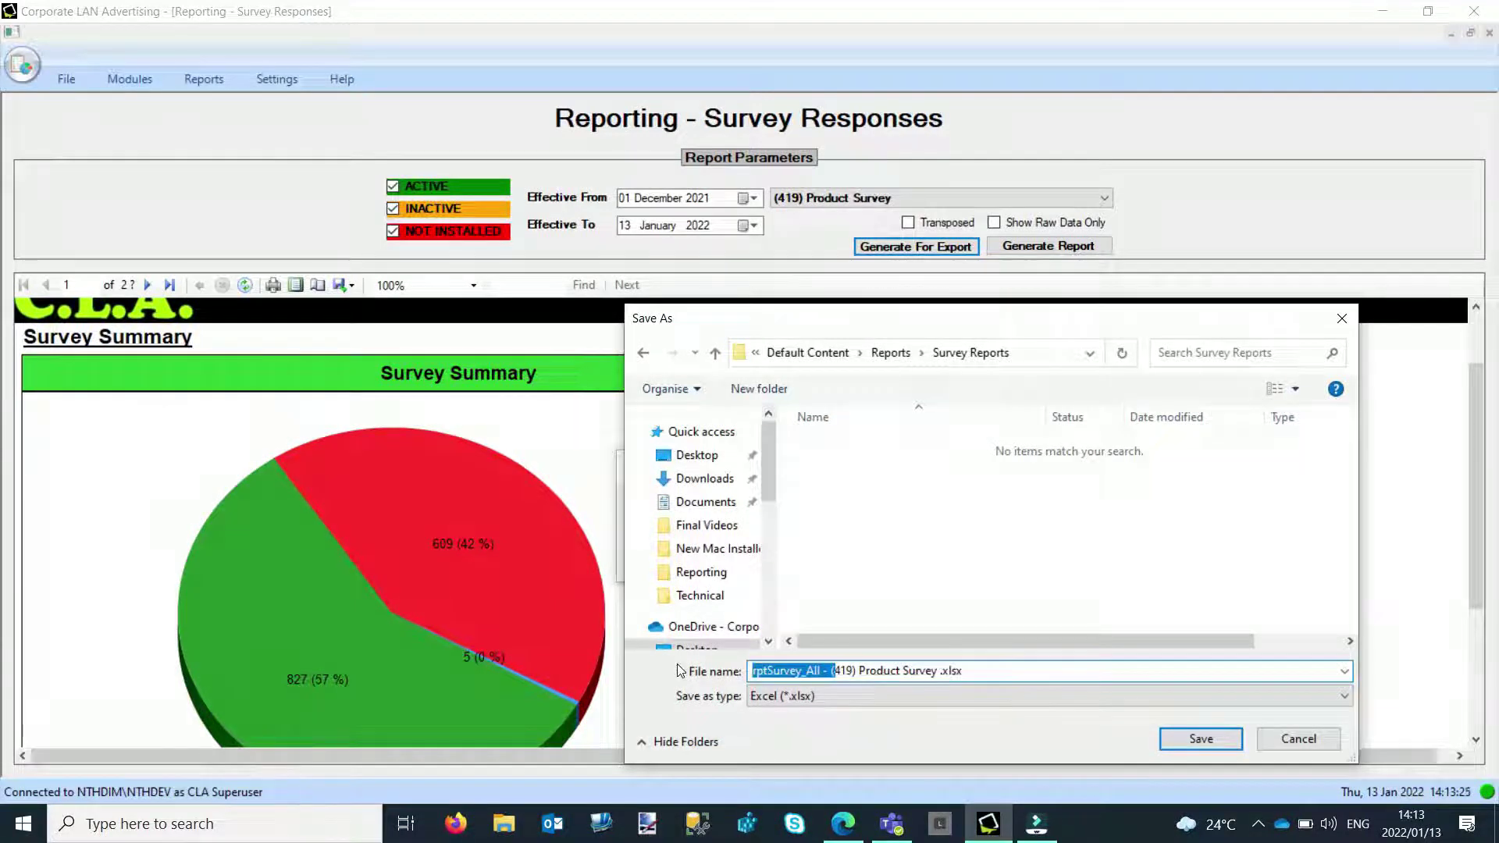
pyautogui.press('BackSpace')
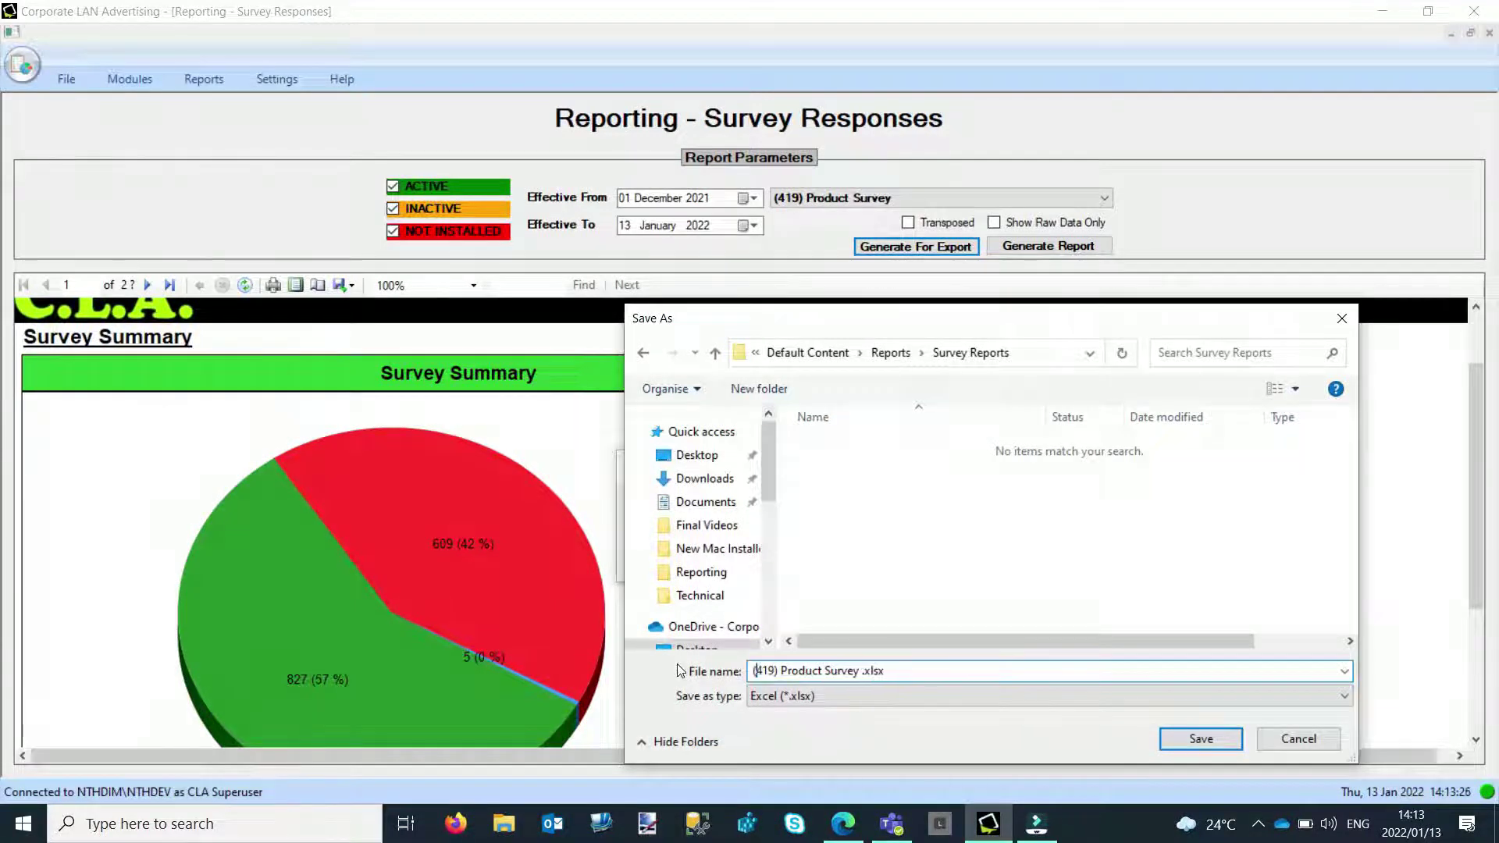
pyautogui.click(1194, 741)
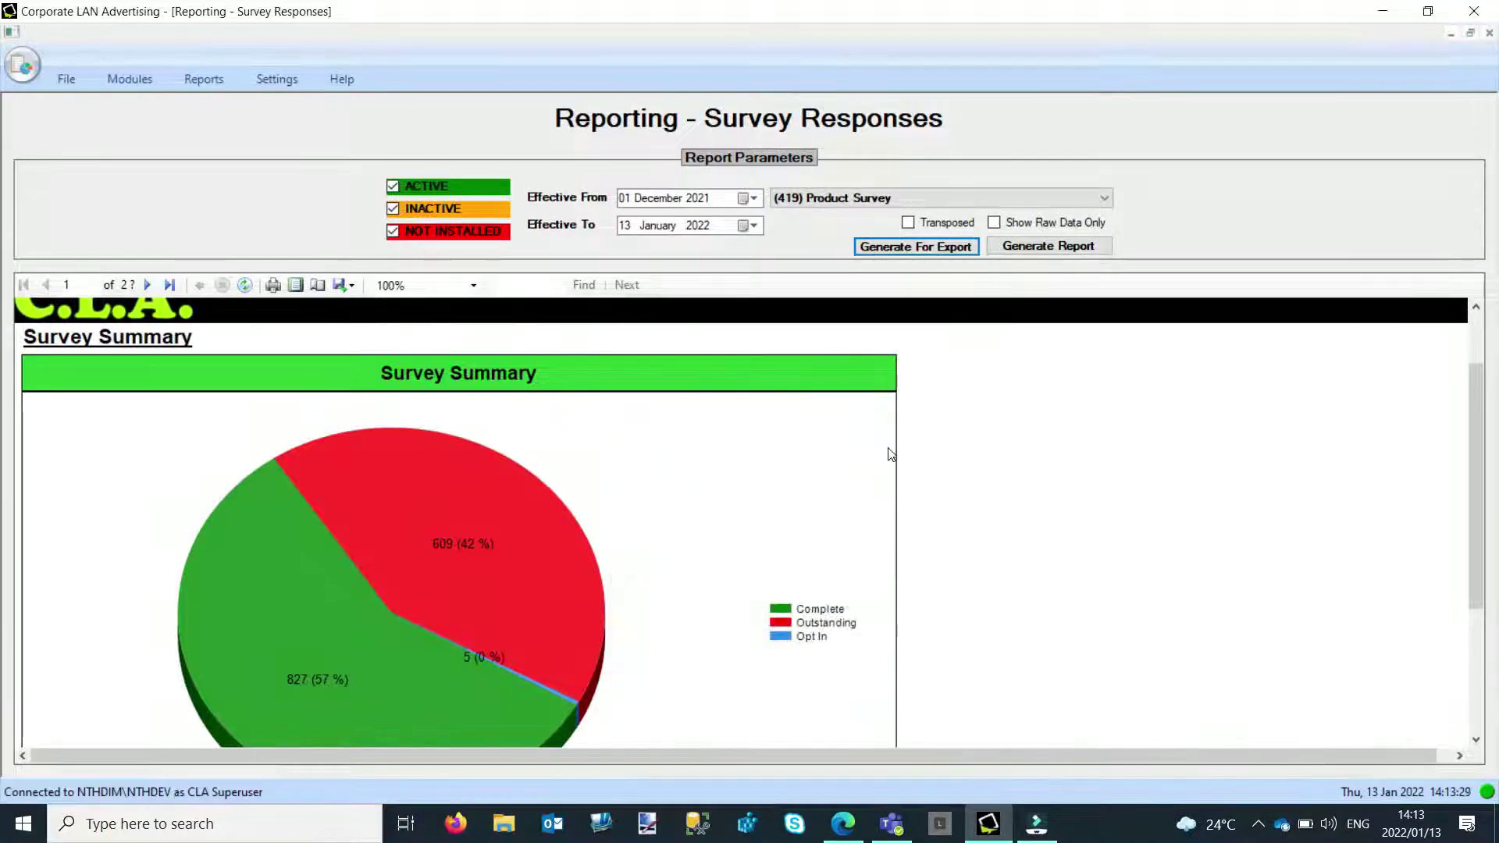
# Switch to the desktop, browse to Default Content > Reports > Survey Reports and open the exported Product Survey workbook in Excel
pyautogui.click(1387, 11)
pyautogui.doubleClick(706, 308)
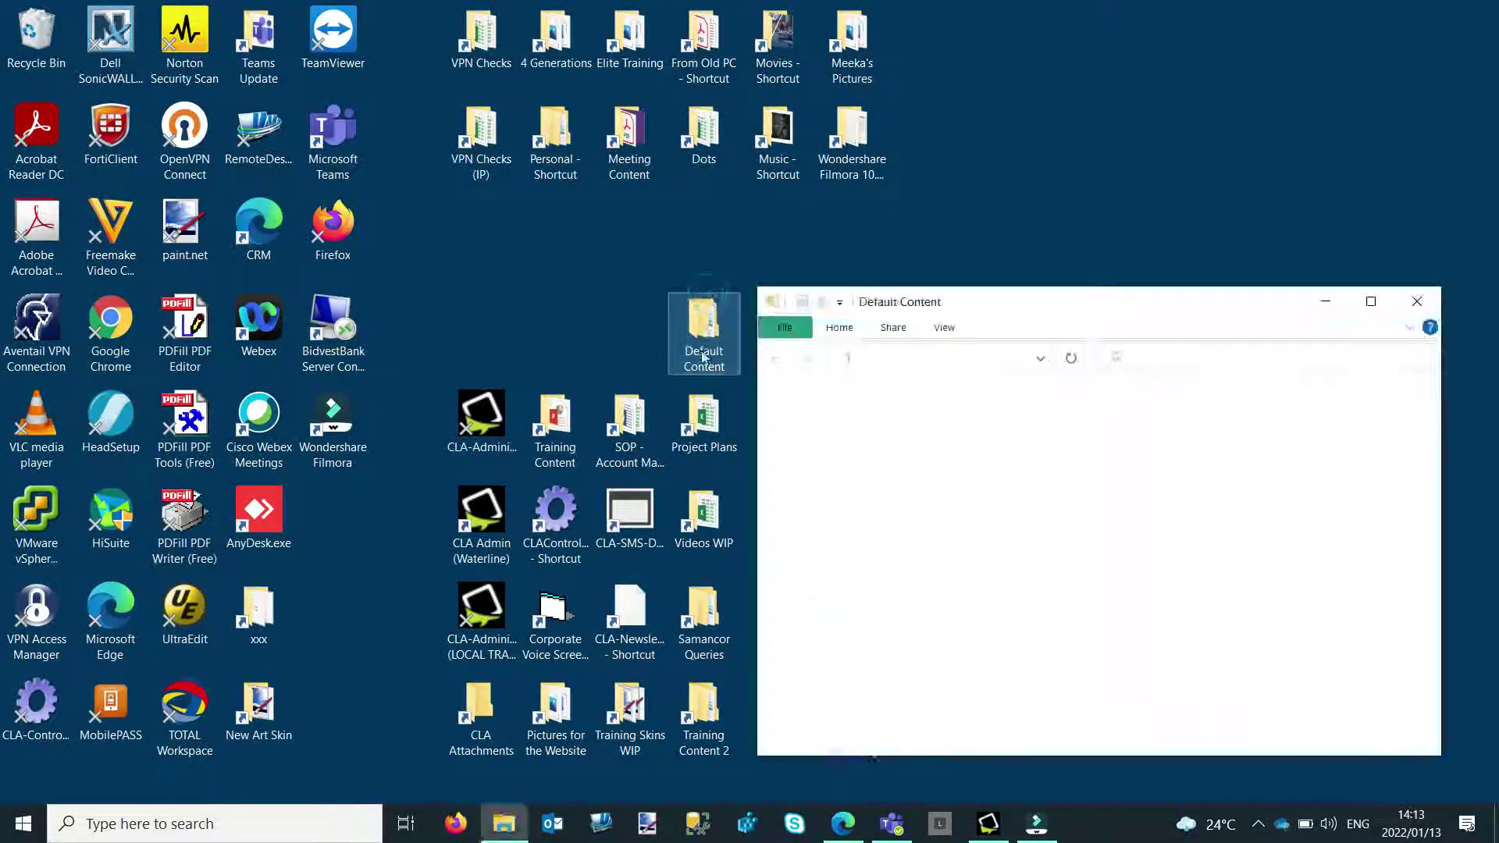
pyautogui.doubleClick(1102, 506)
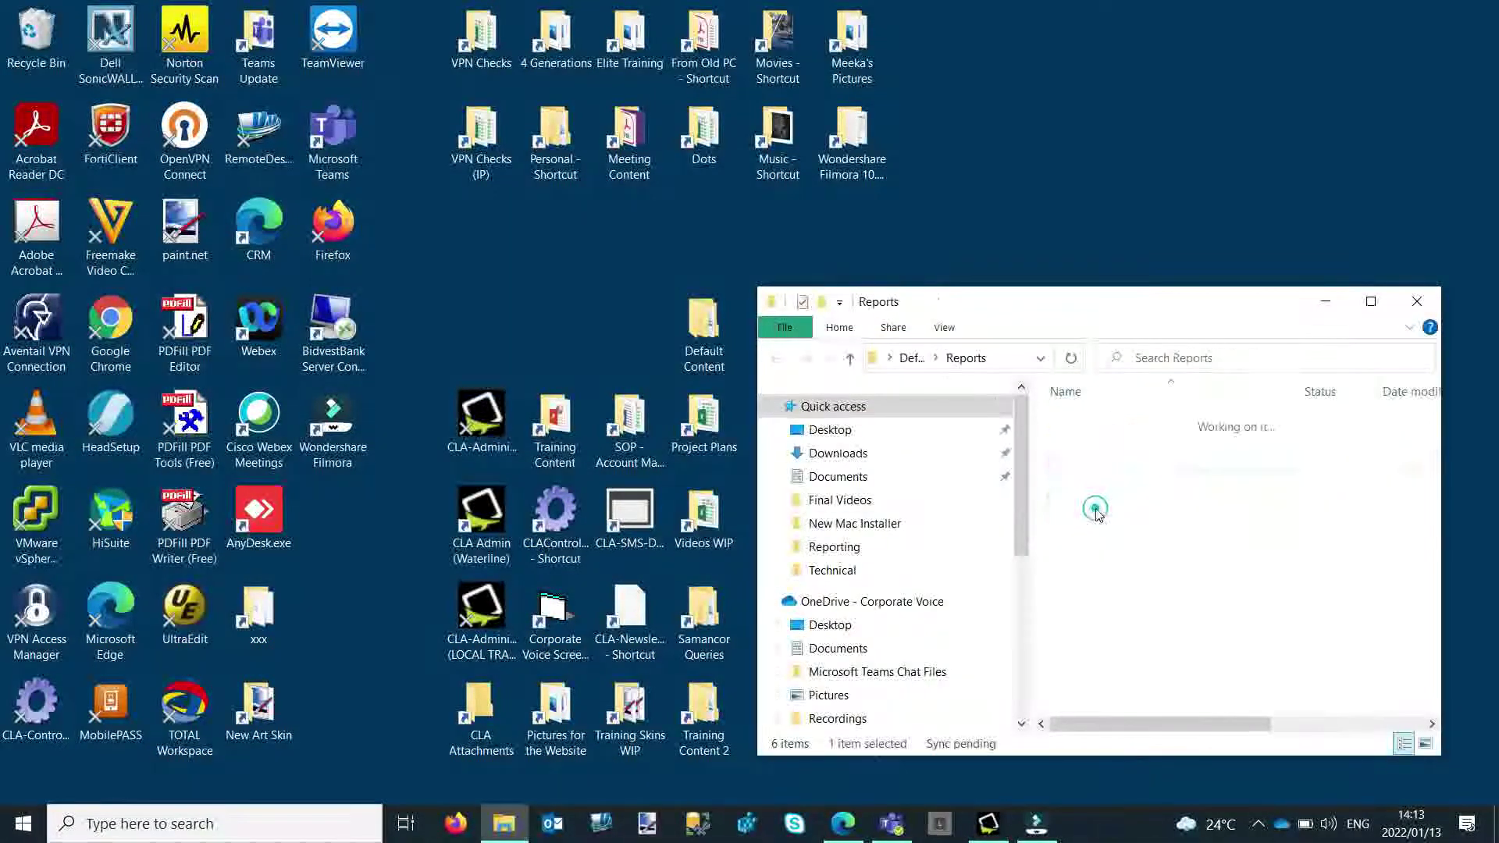
pyautogui.doubleClick(1109, 526)
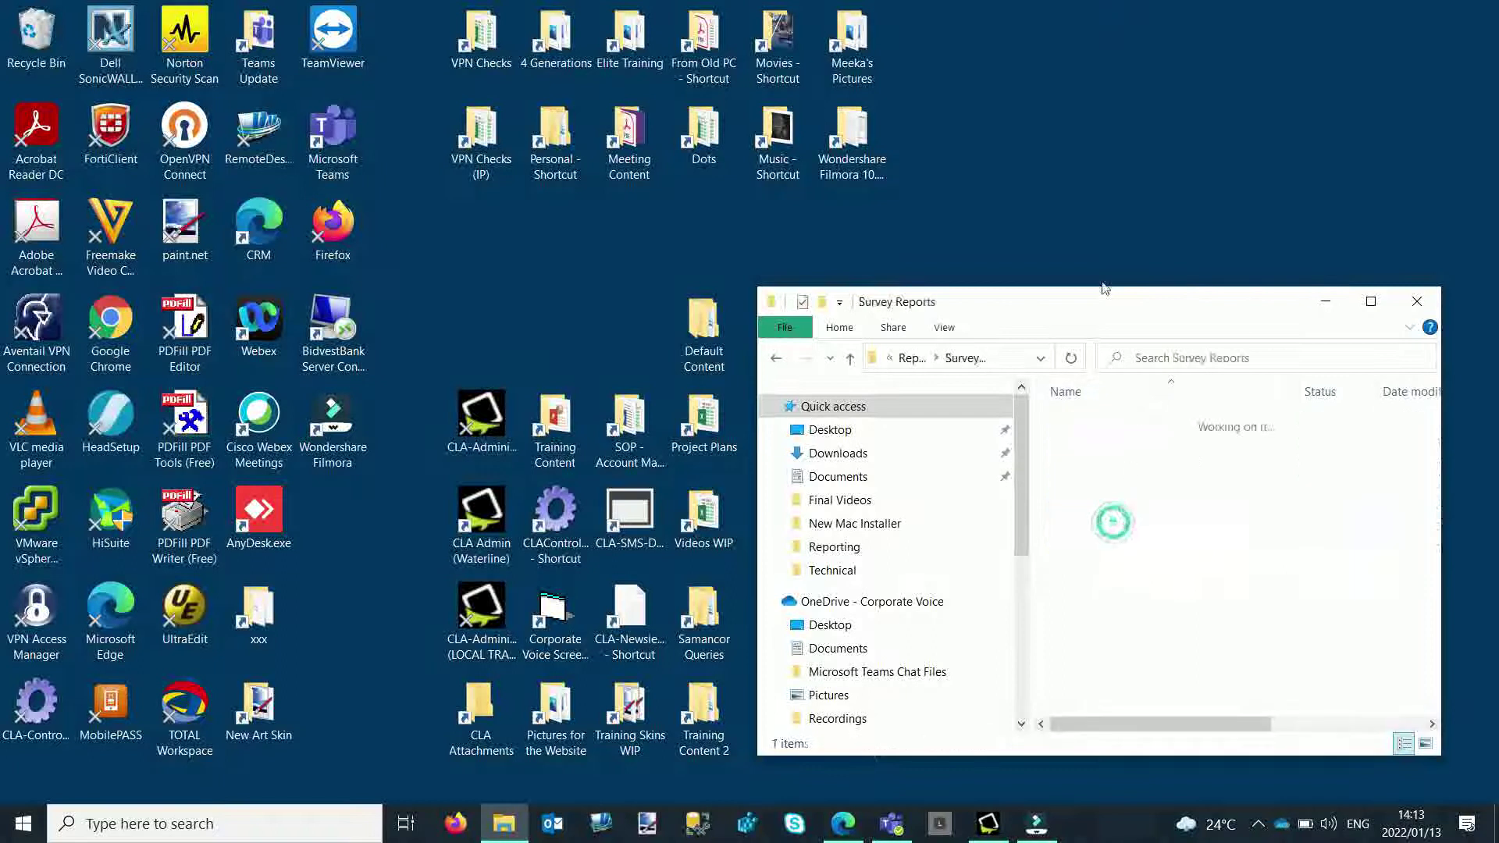
pyautogui.click(1126, 429)
pyautogui.doubleClick(1127, 425)
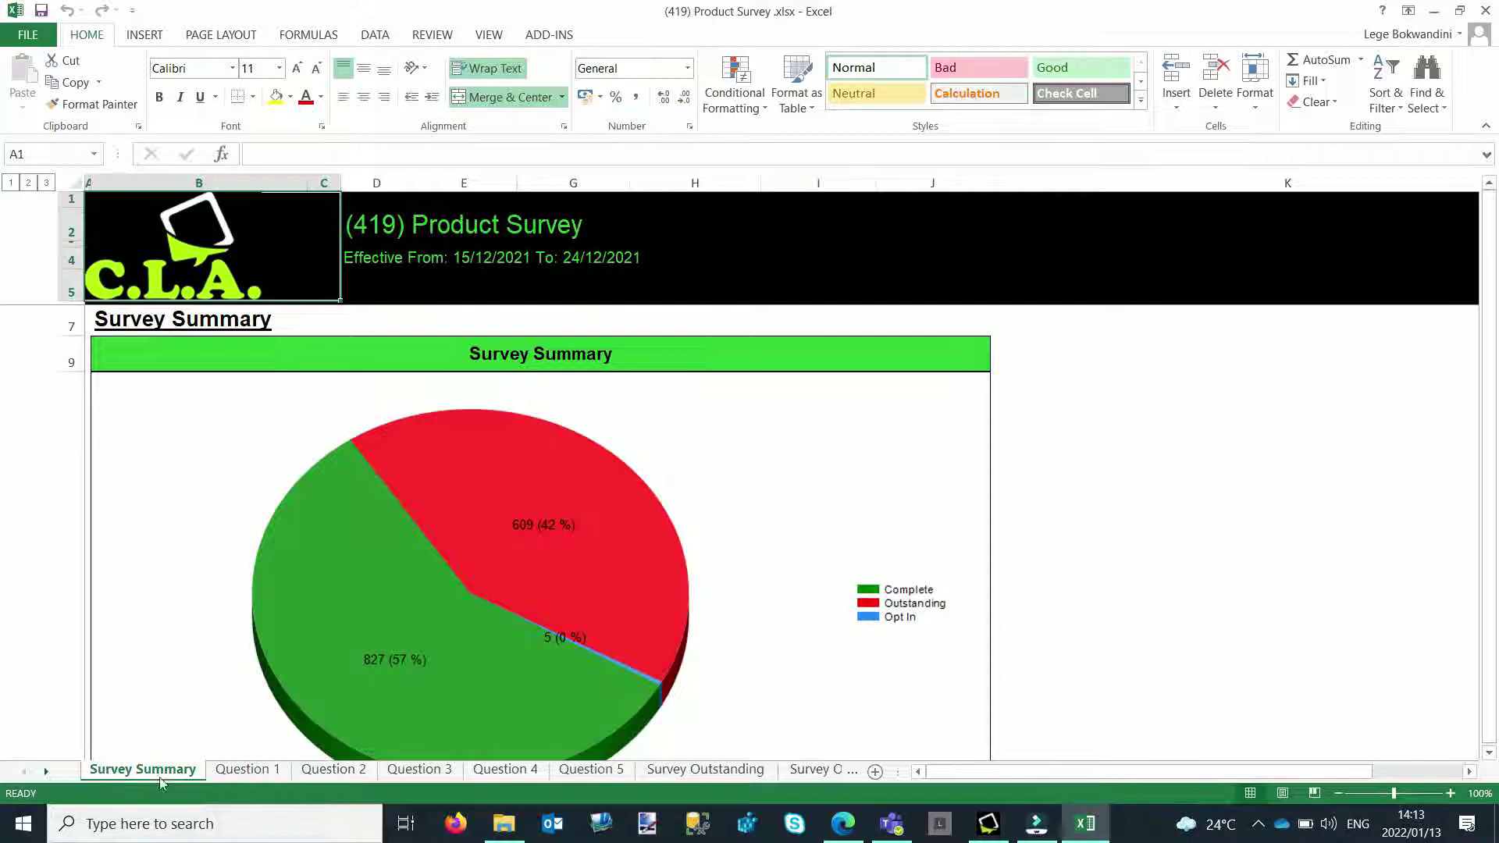
# Review the Survey Summary sheet and fully expand its Summarized Detail to show the per-user survey records
pyautogui.scroll(-2, 588, 485)
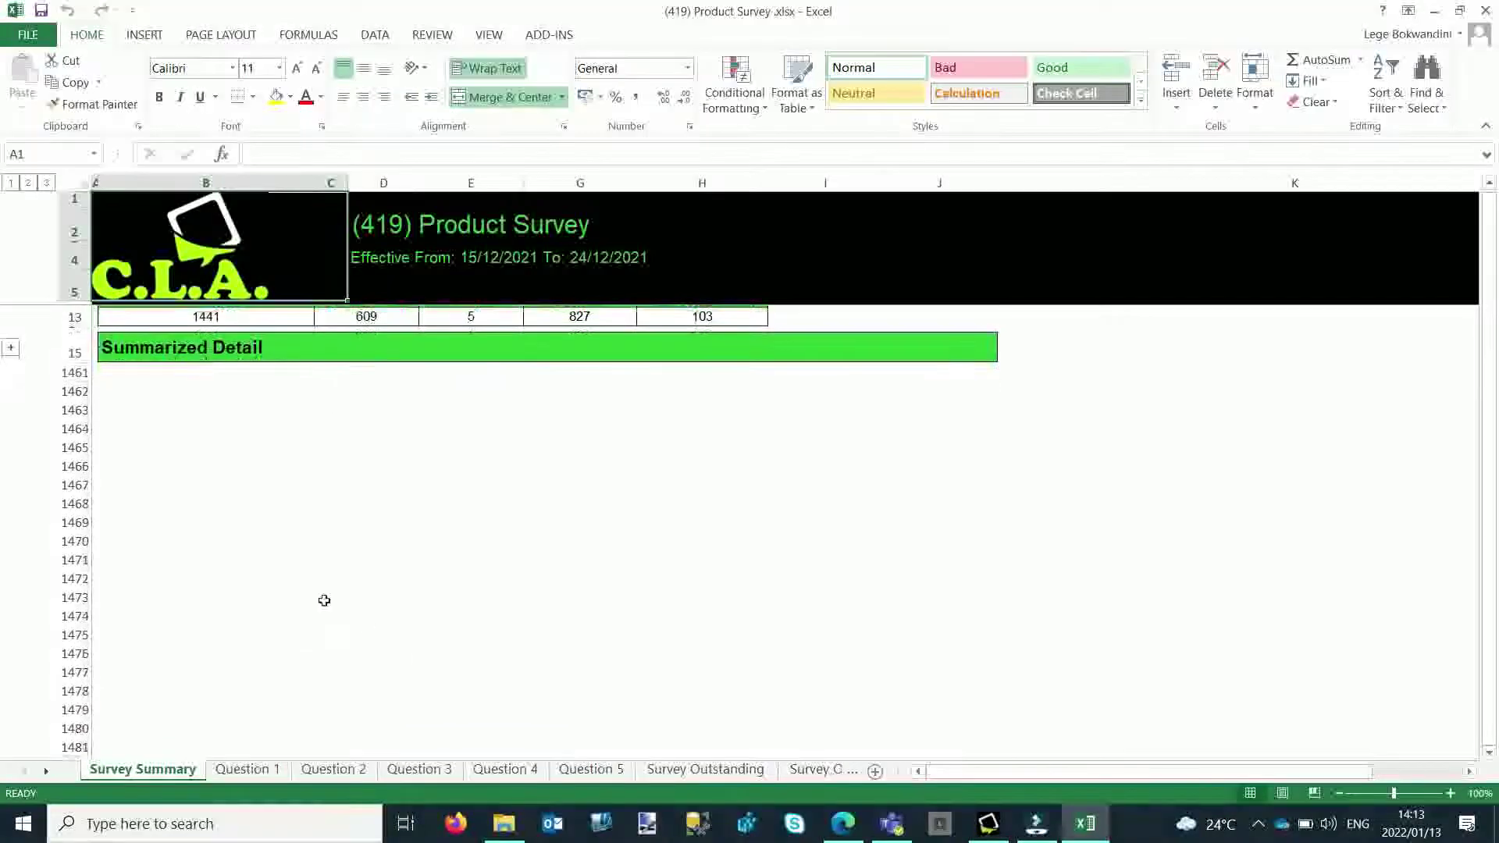
pyautogui.scroll(2, 375, 683)
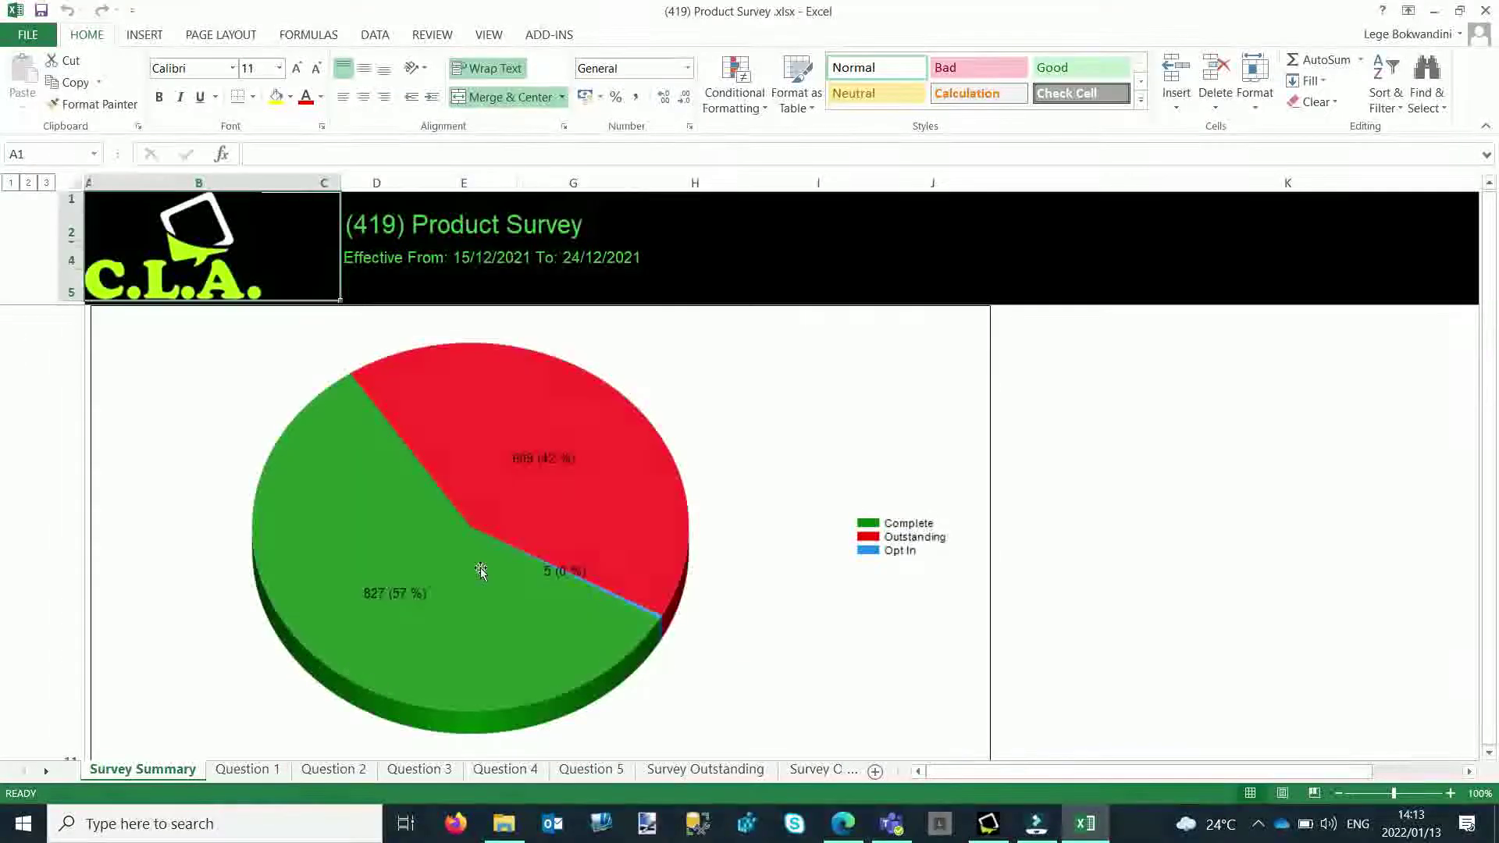
pyautogui.scroll(-2, 480, 572)
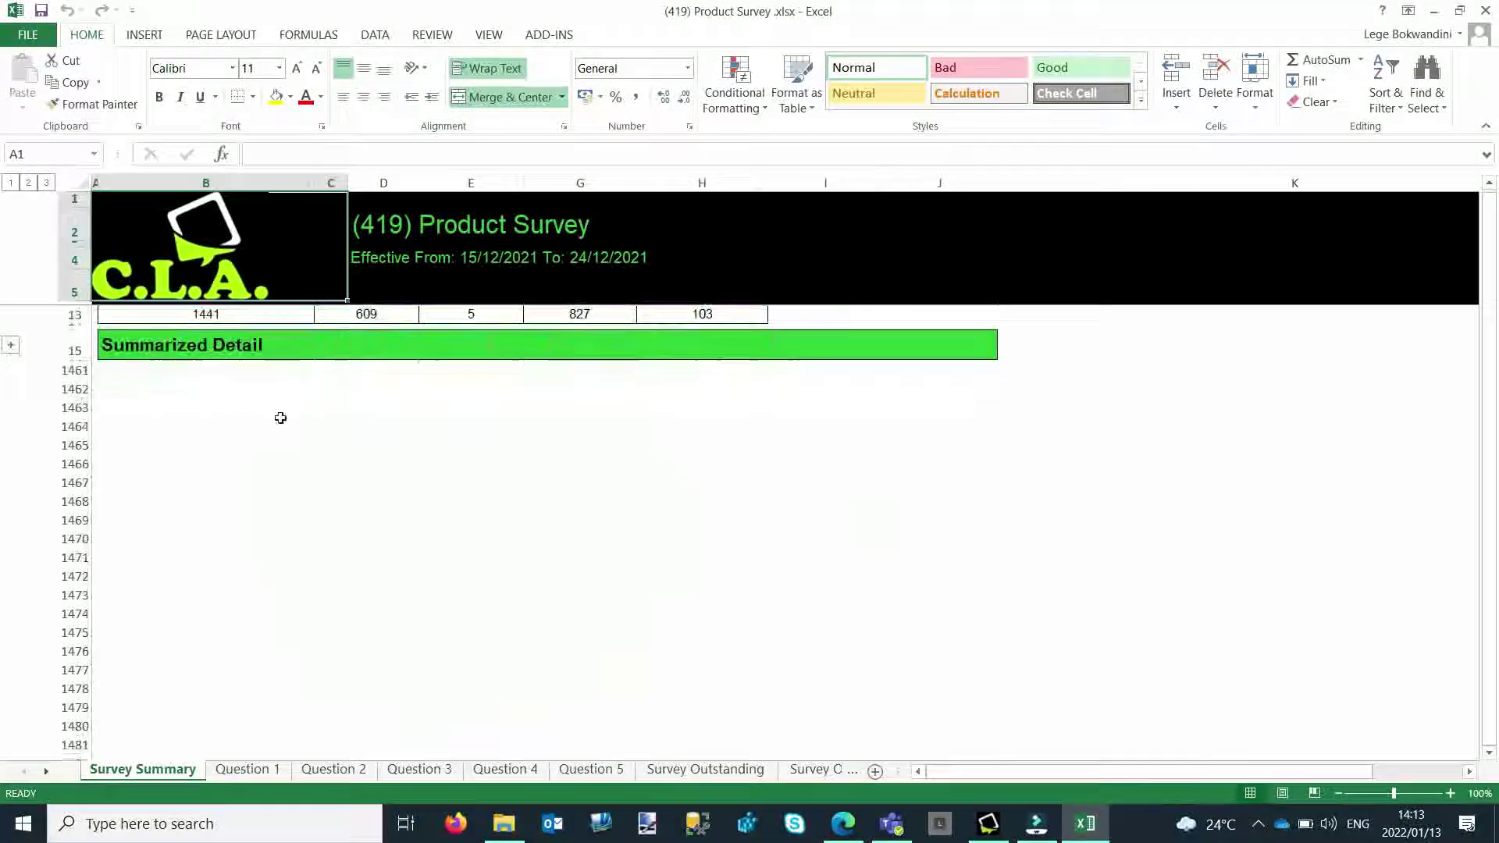
pyautogui.click(12, 344)
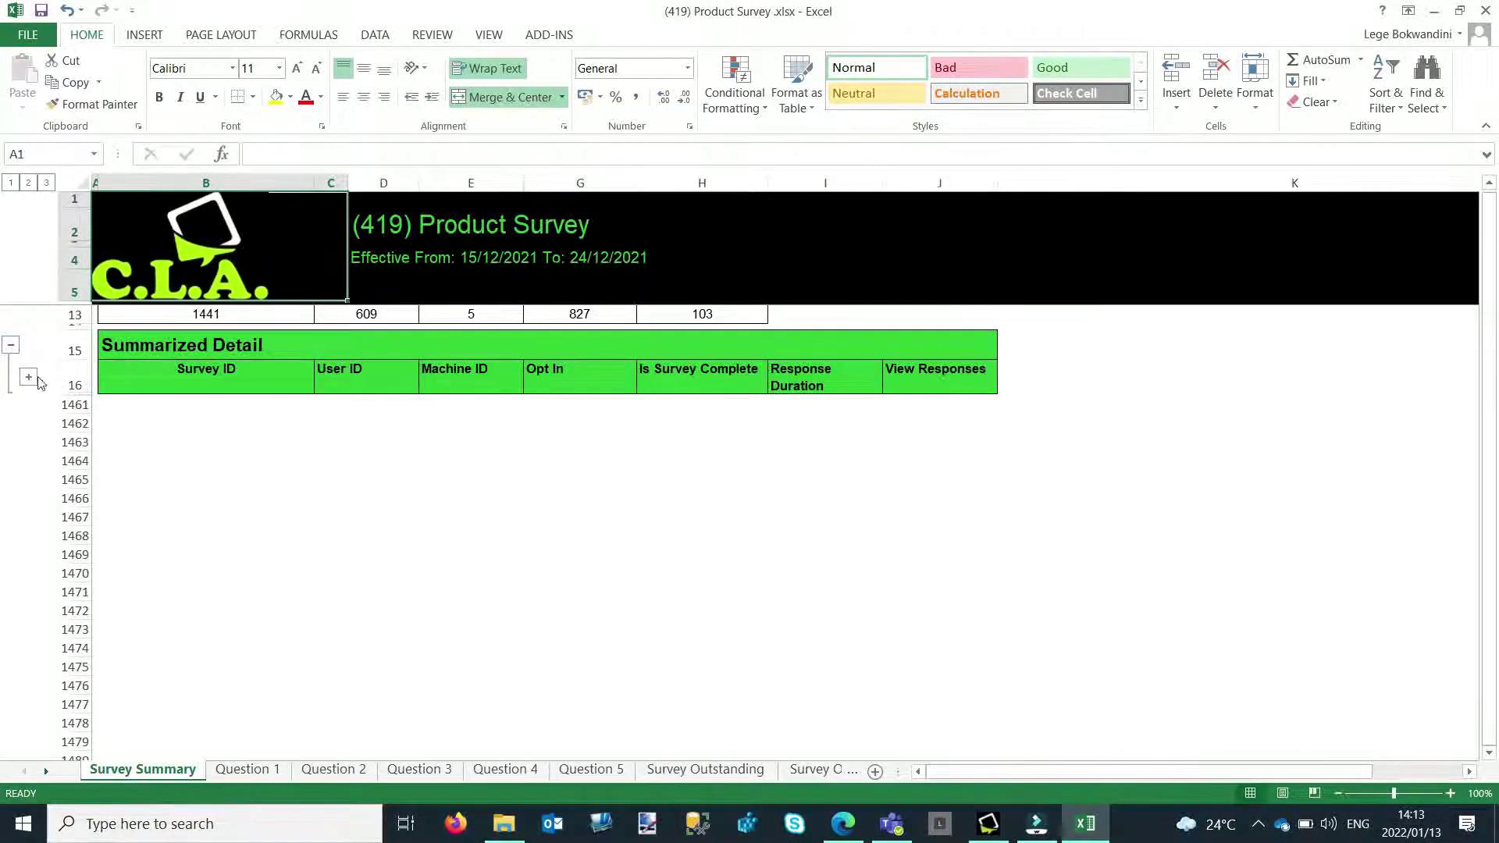
pyautogui.click(29, 376)
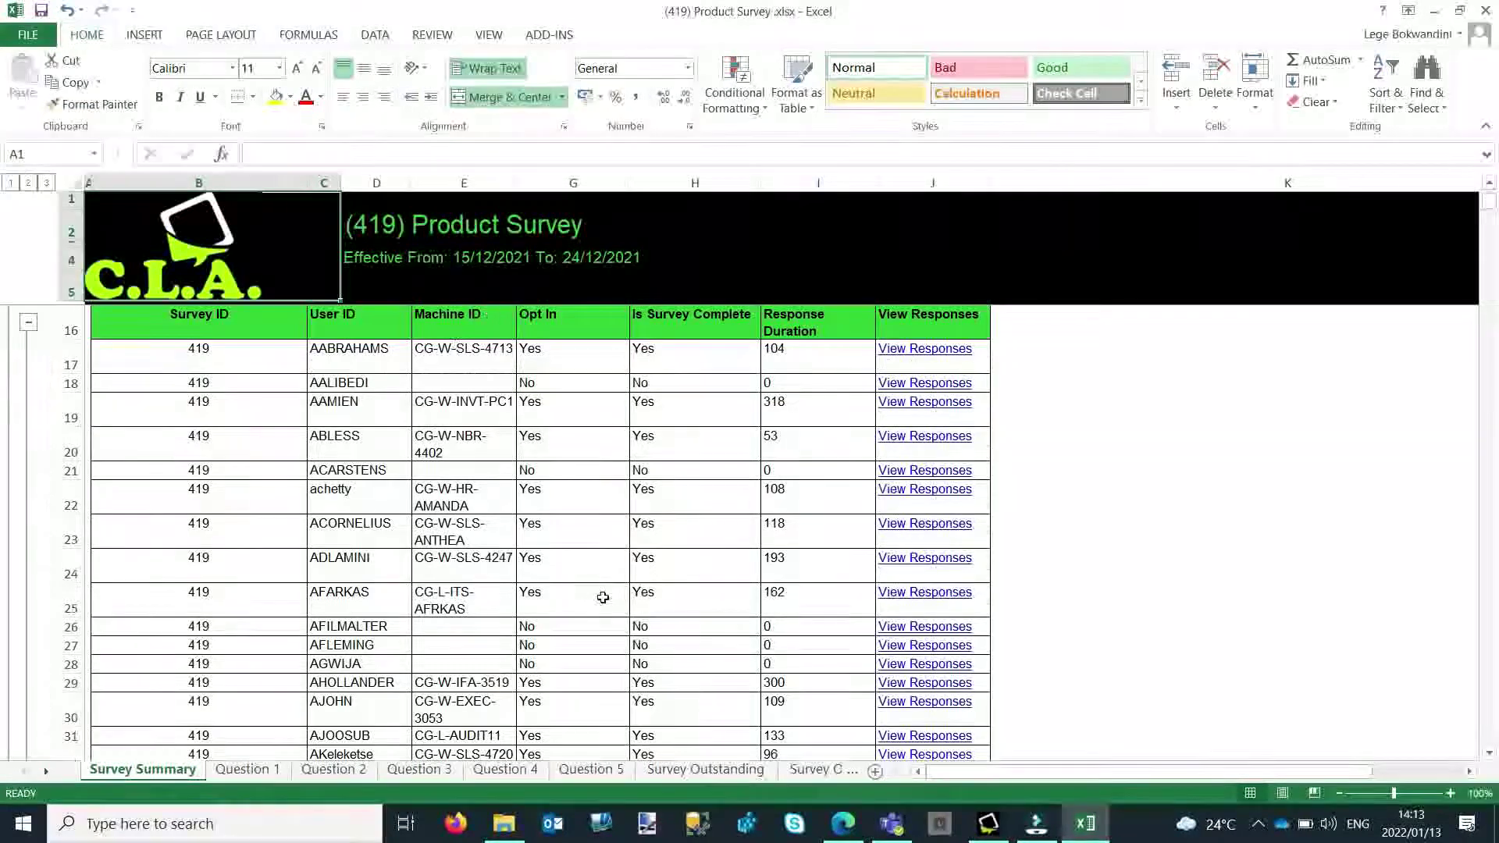
pyautogui.scroll(3, 602, 599)
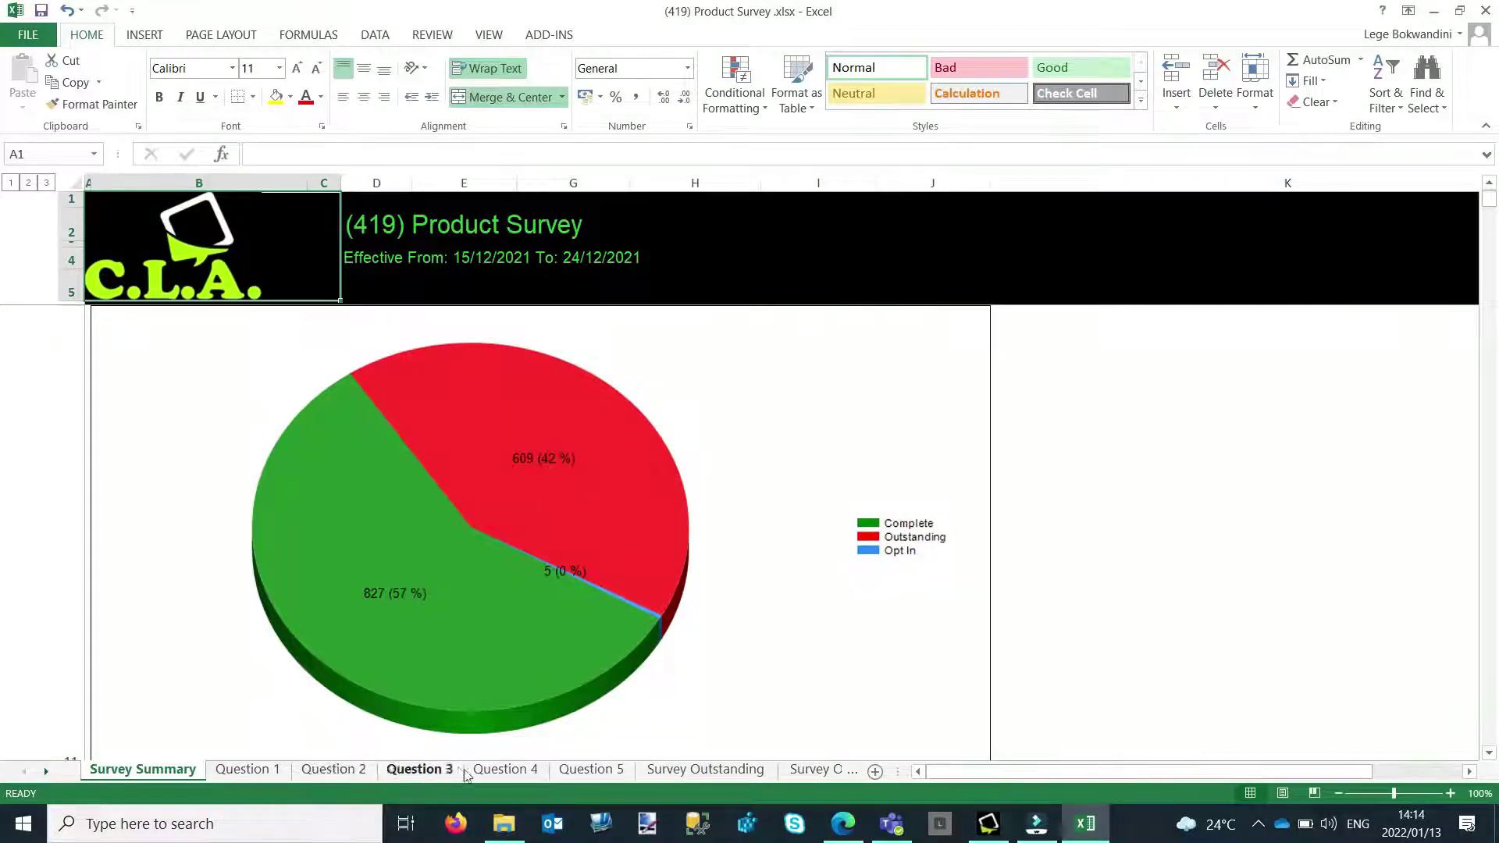
# Go to the Question 1 sheet, view its response chart and expand the Summarized Breakdown
pyautogui.click(275, 768)
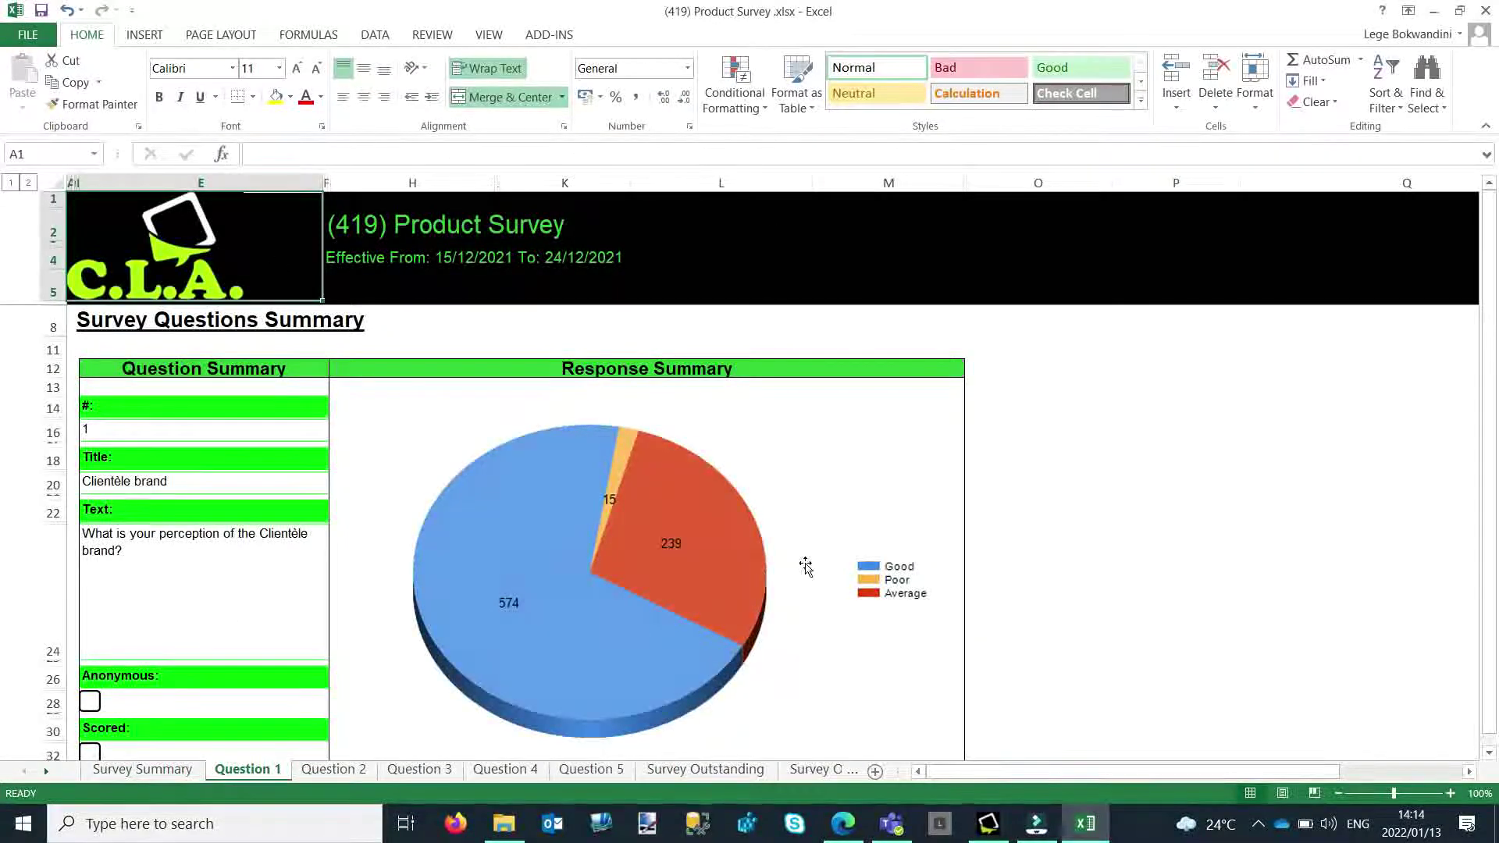
pyautogui.scroll(-2, 714, 538)
pyautogui.scroll(-1, 713, 528)
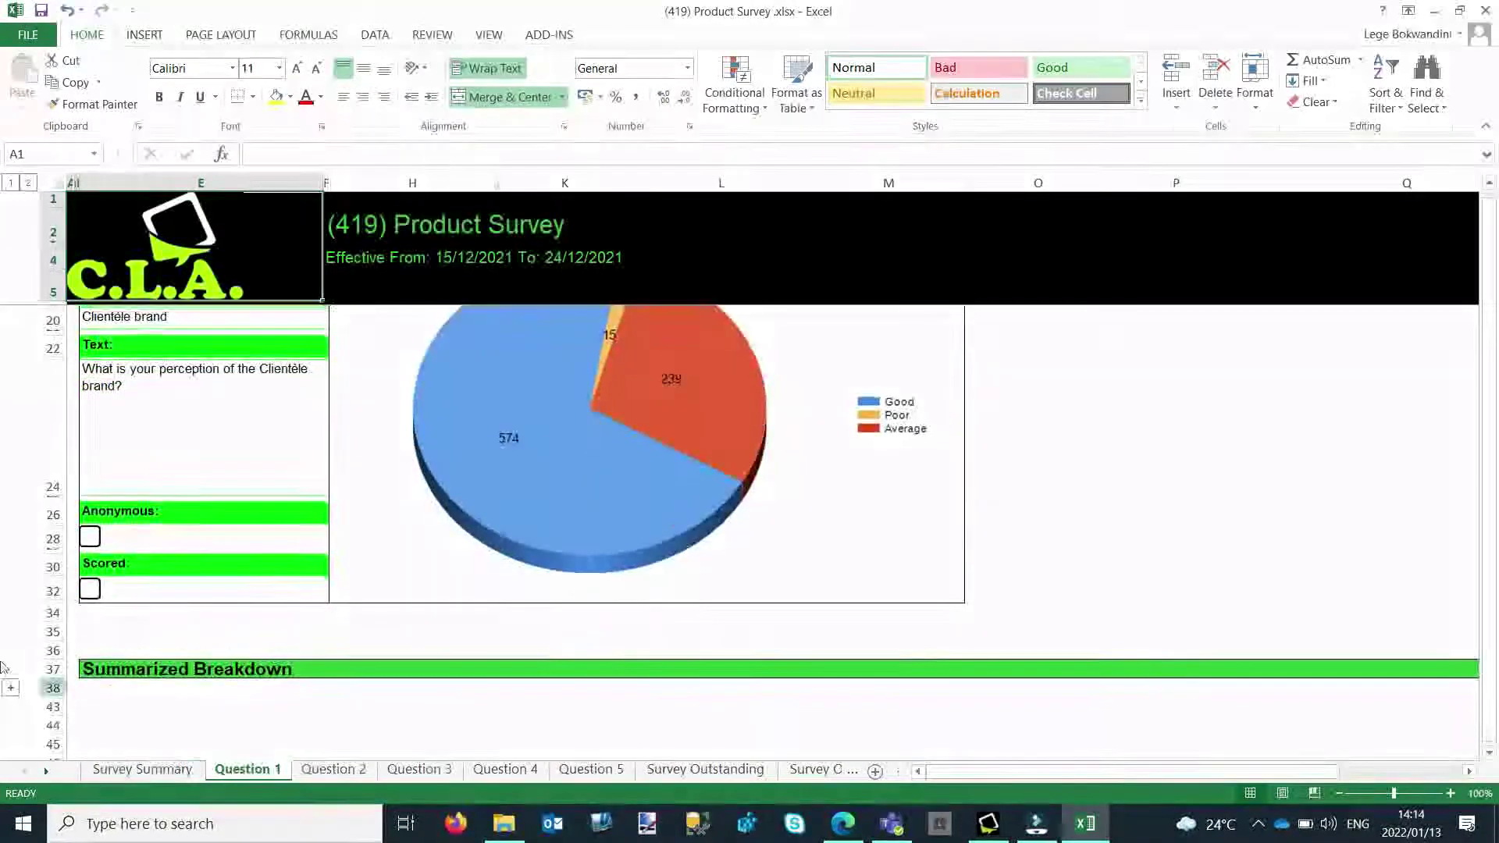
pyautogui.click(11, 664)
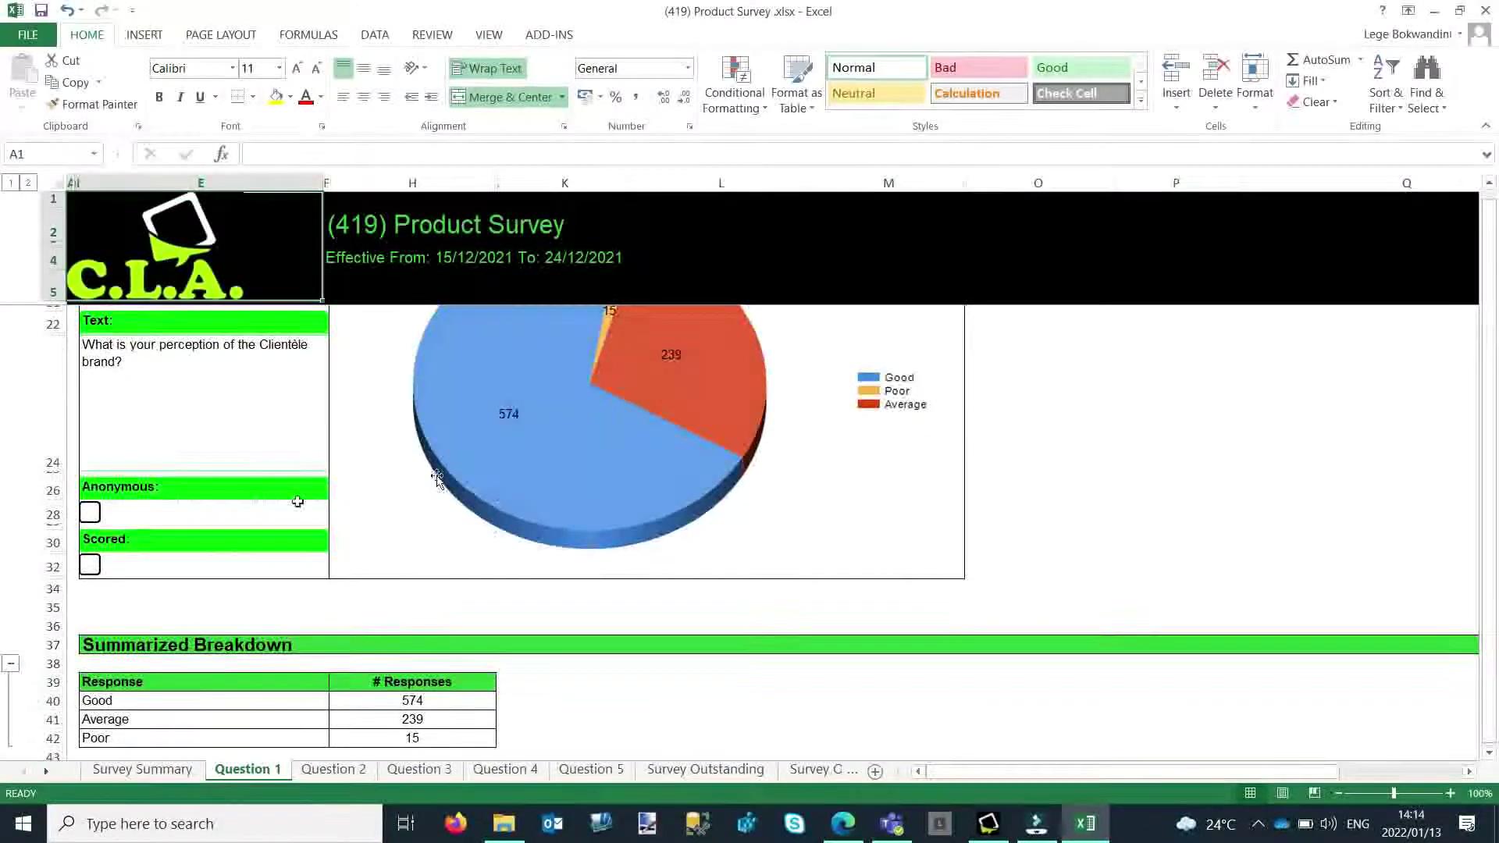
pyautogui.scroll(-2, 428, 618)
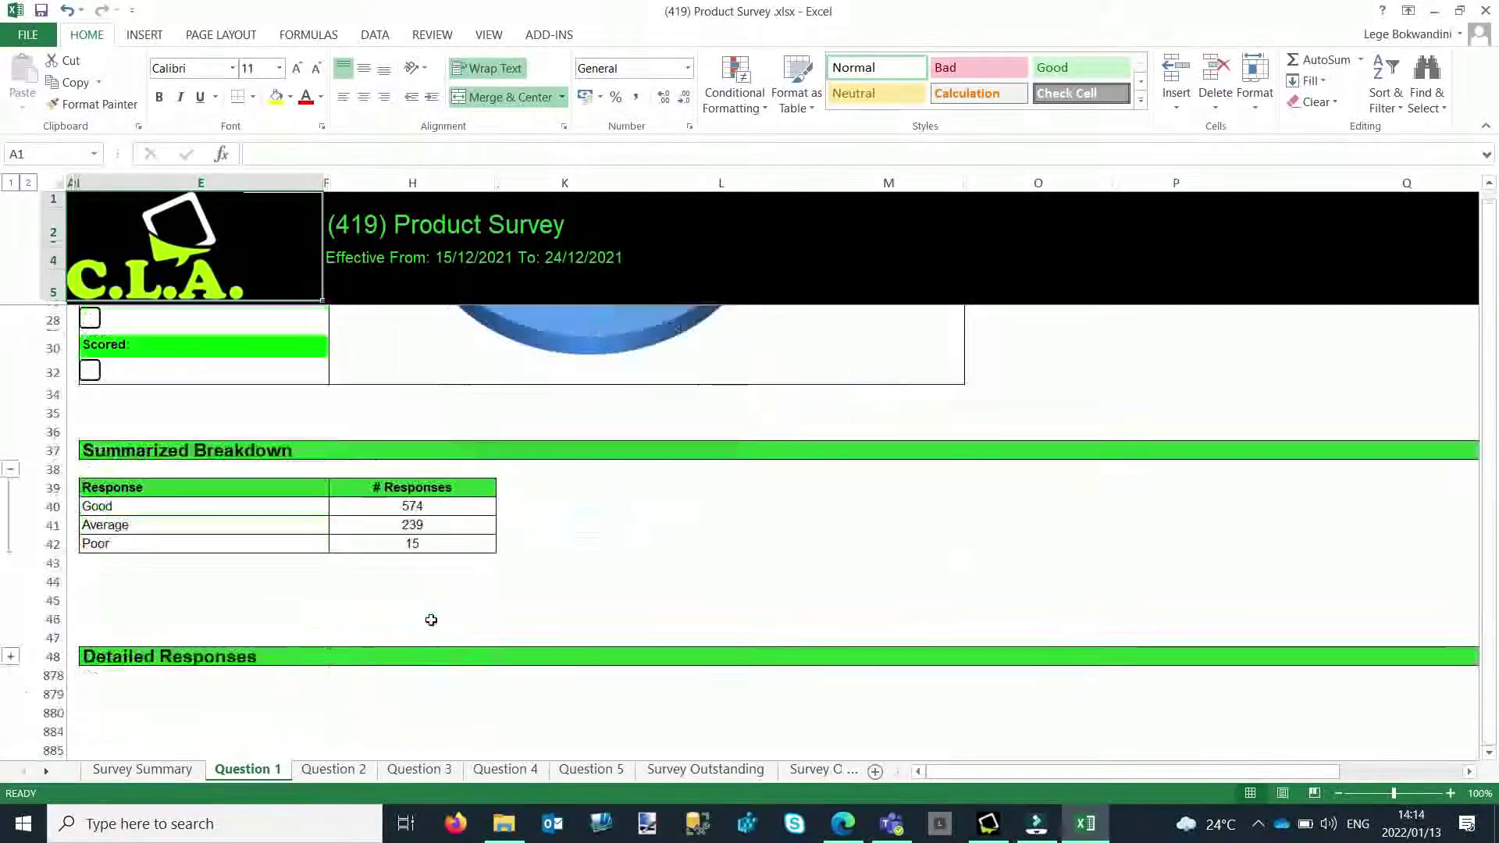
# Expand the Detailed Responses on the Question 1 sheet and widen the Response DT column to read its dates and times
pyautogui.click(11, 656)
pyautogui.scroll(-6, 92, 672)
pyautogui.moveTo(1240, 182); pyautogui.dragTo(1260, 182)
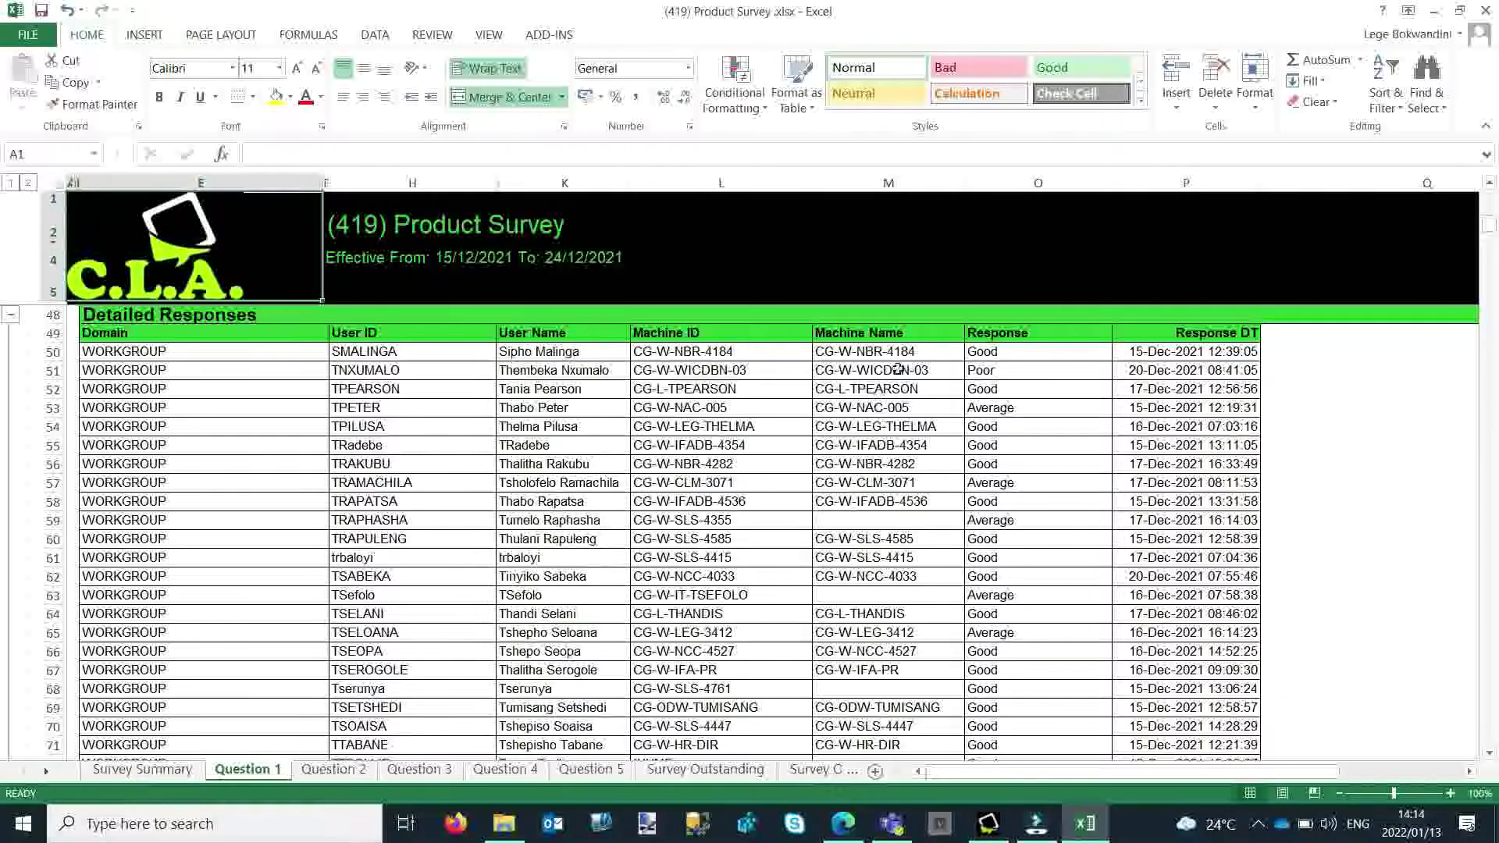
pyautogui.scroll(13, 696, 461)
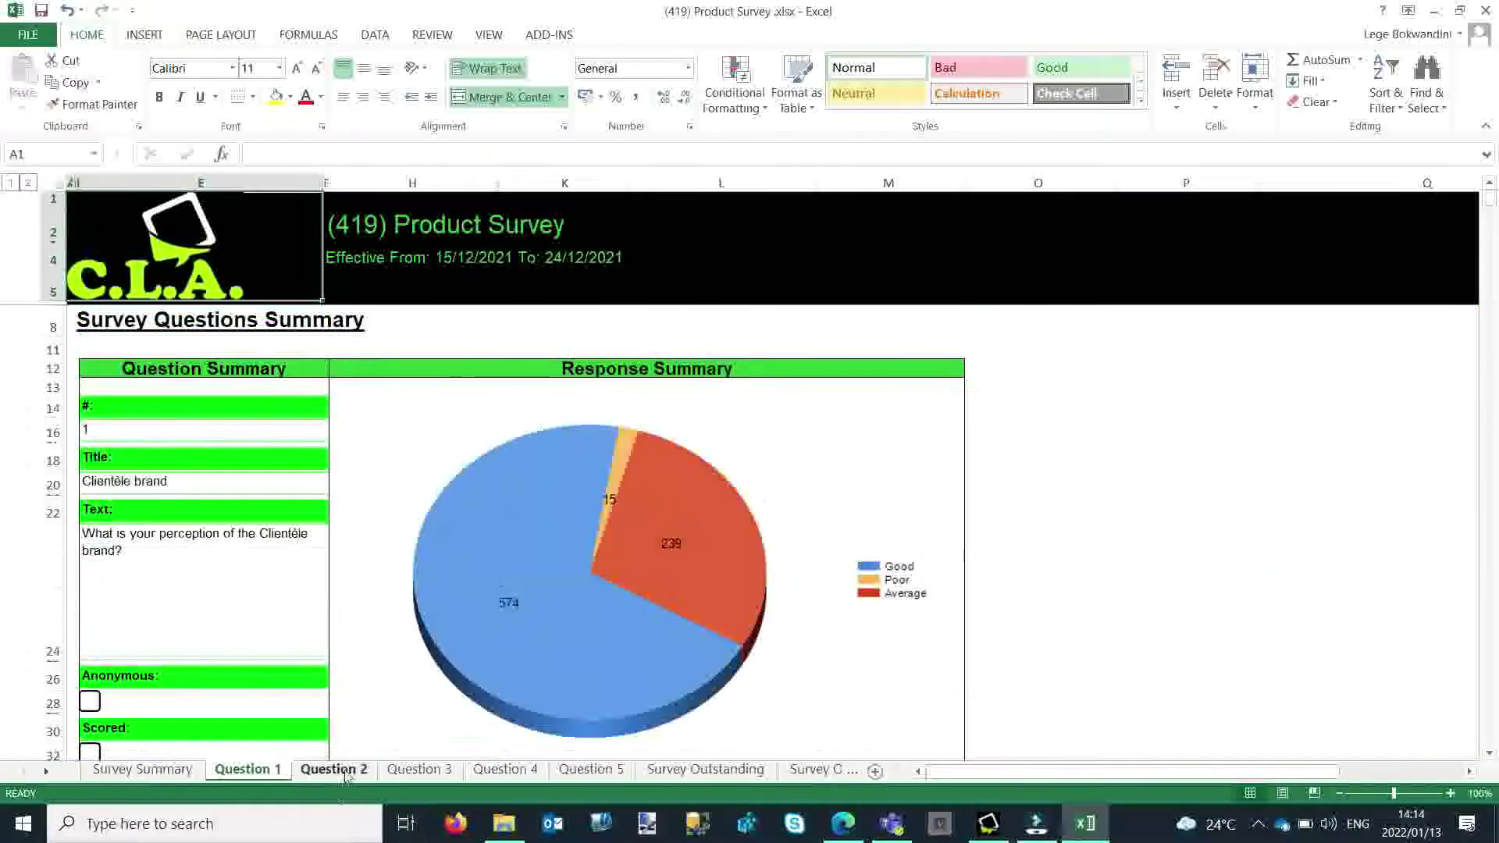
# Review the Question 2 sheet's response and scoring charts and expand its Summarized Breakdown and Summarized Score Breakdown
pyautogui.click(343, 771)
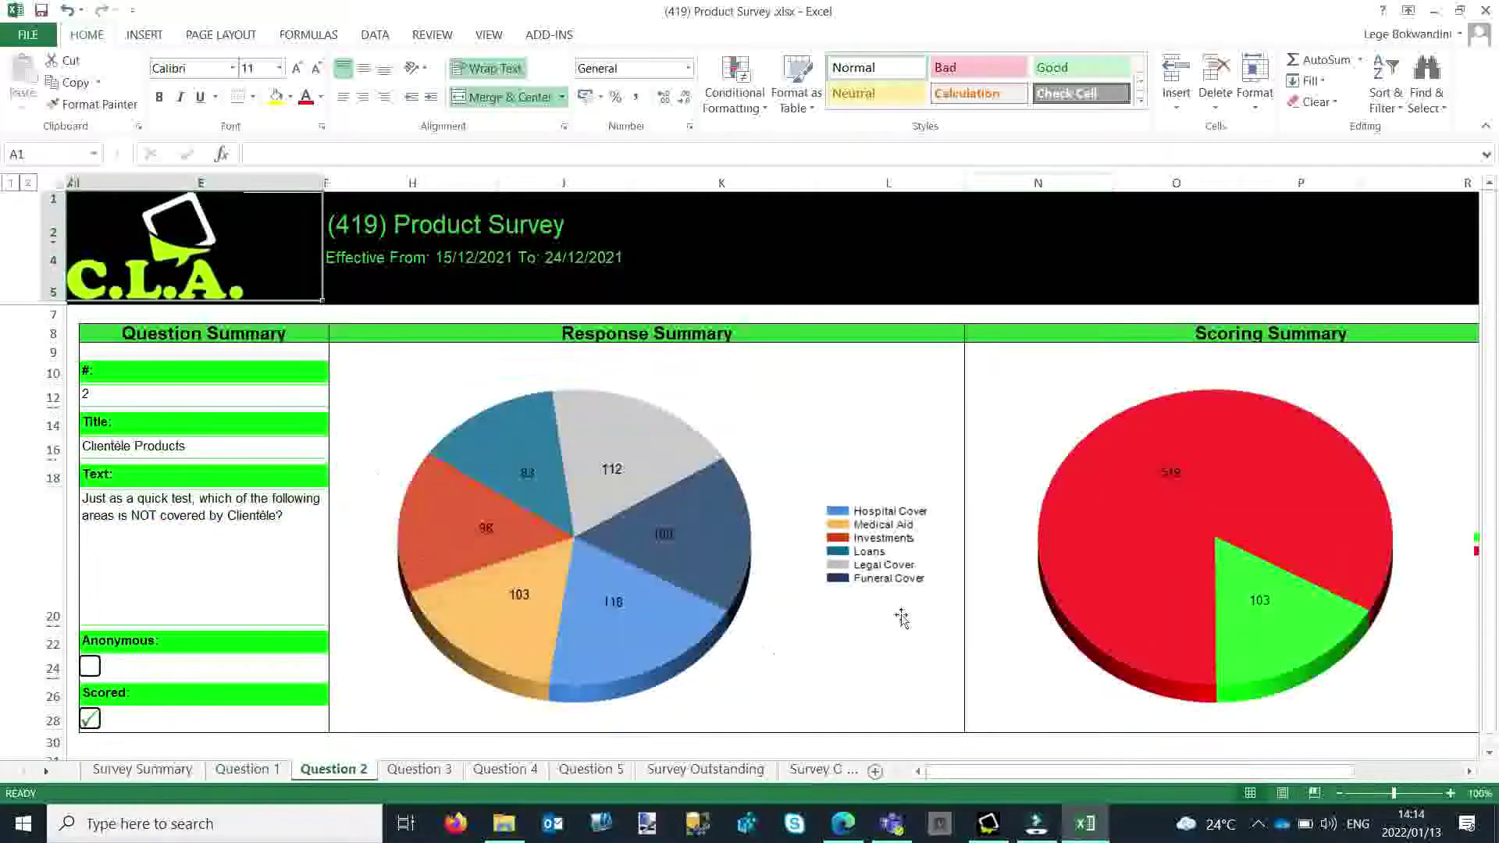
pyautogui.scroll(-2, 972, 565)
pyautogui.scroll(-1, 160, 611)
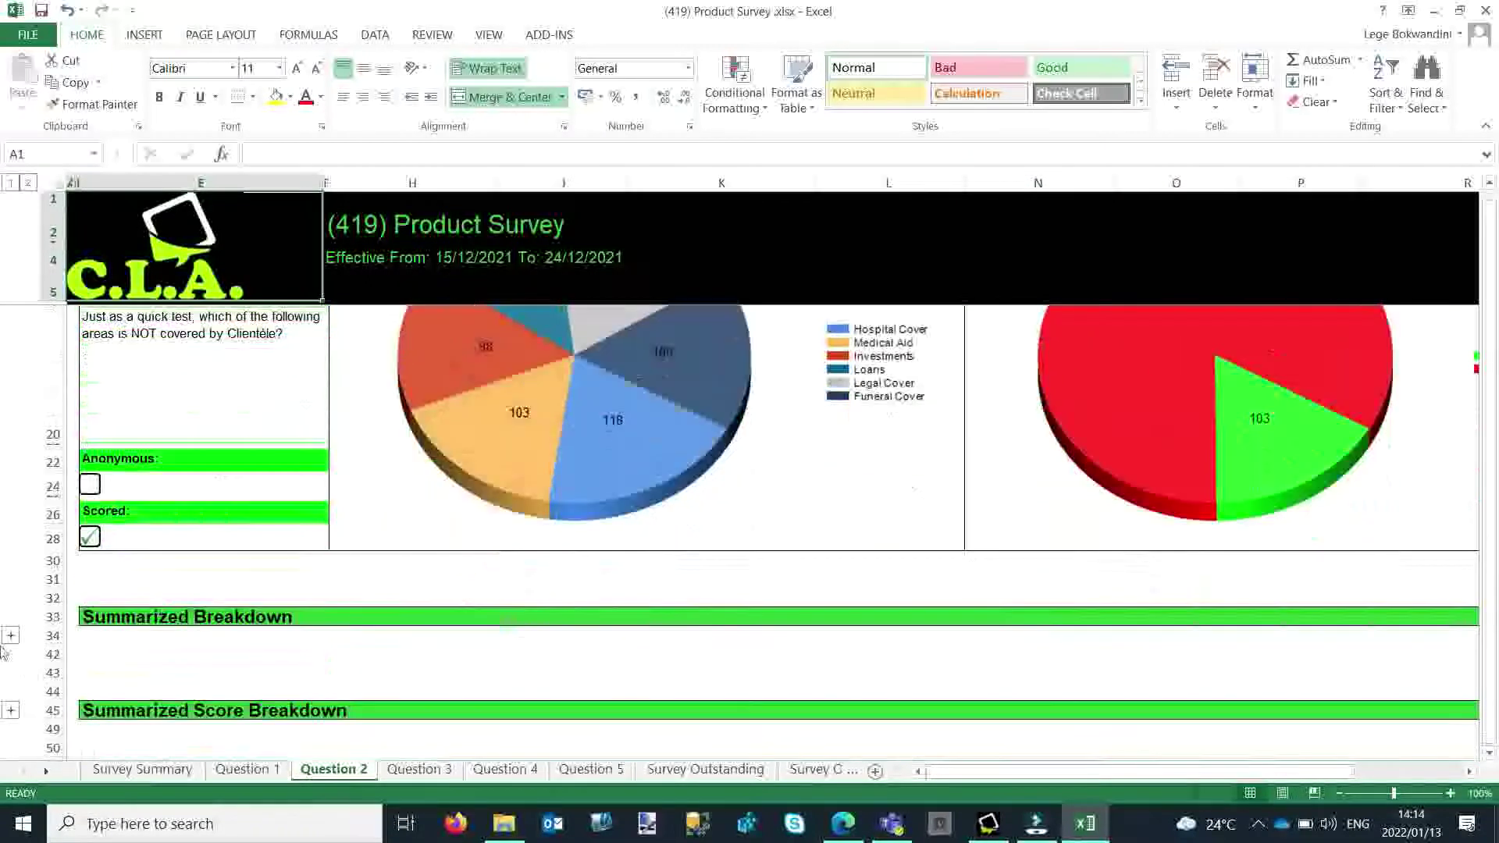
pyautogui.click(11, 639)
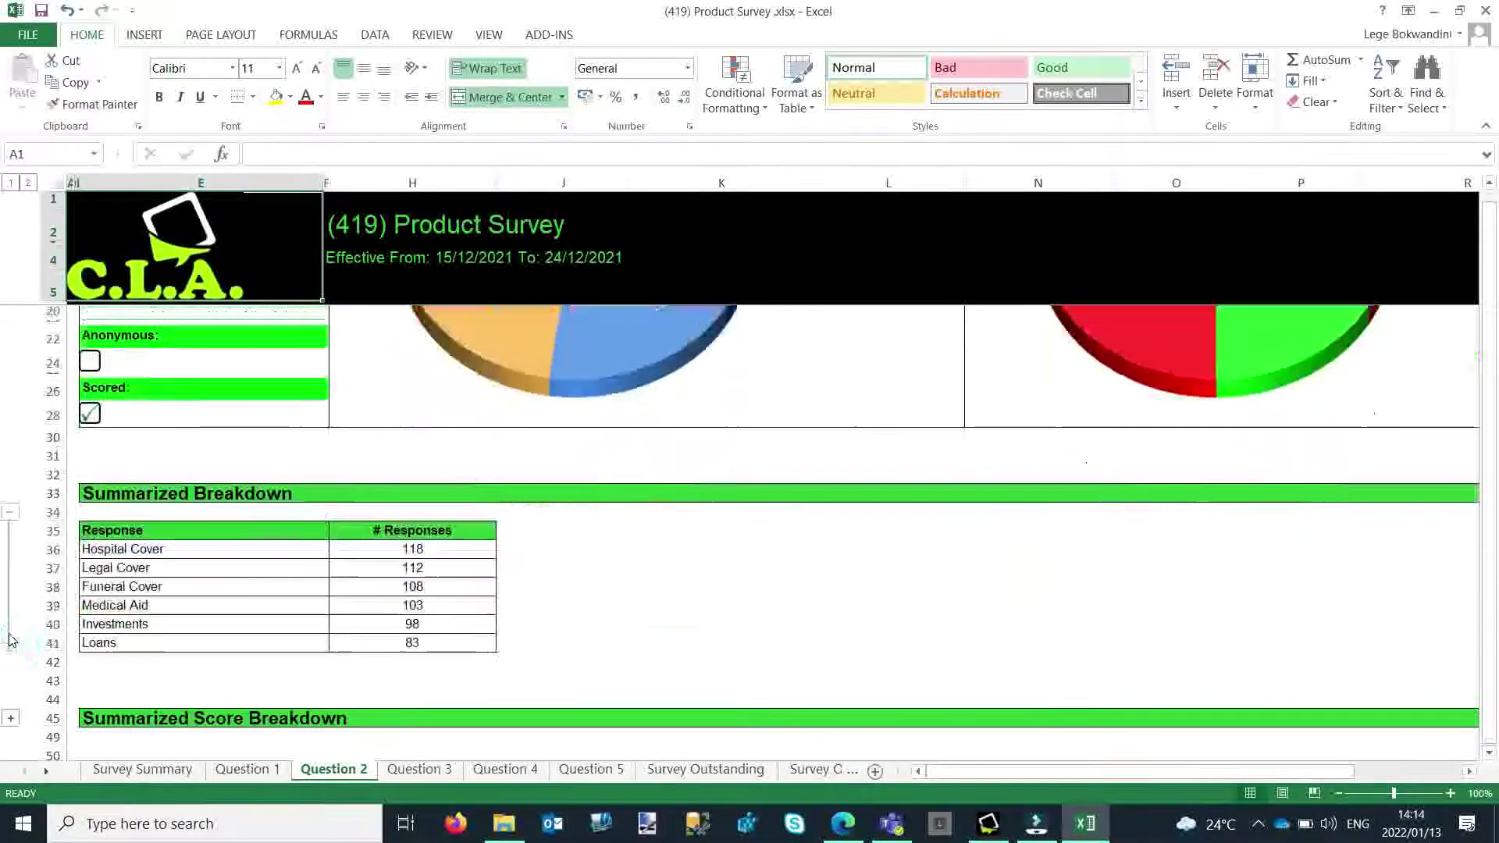
pyautogui.scroll(-1, 56, 664)
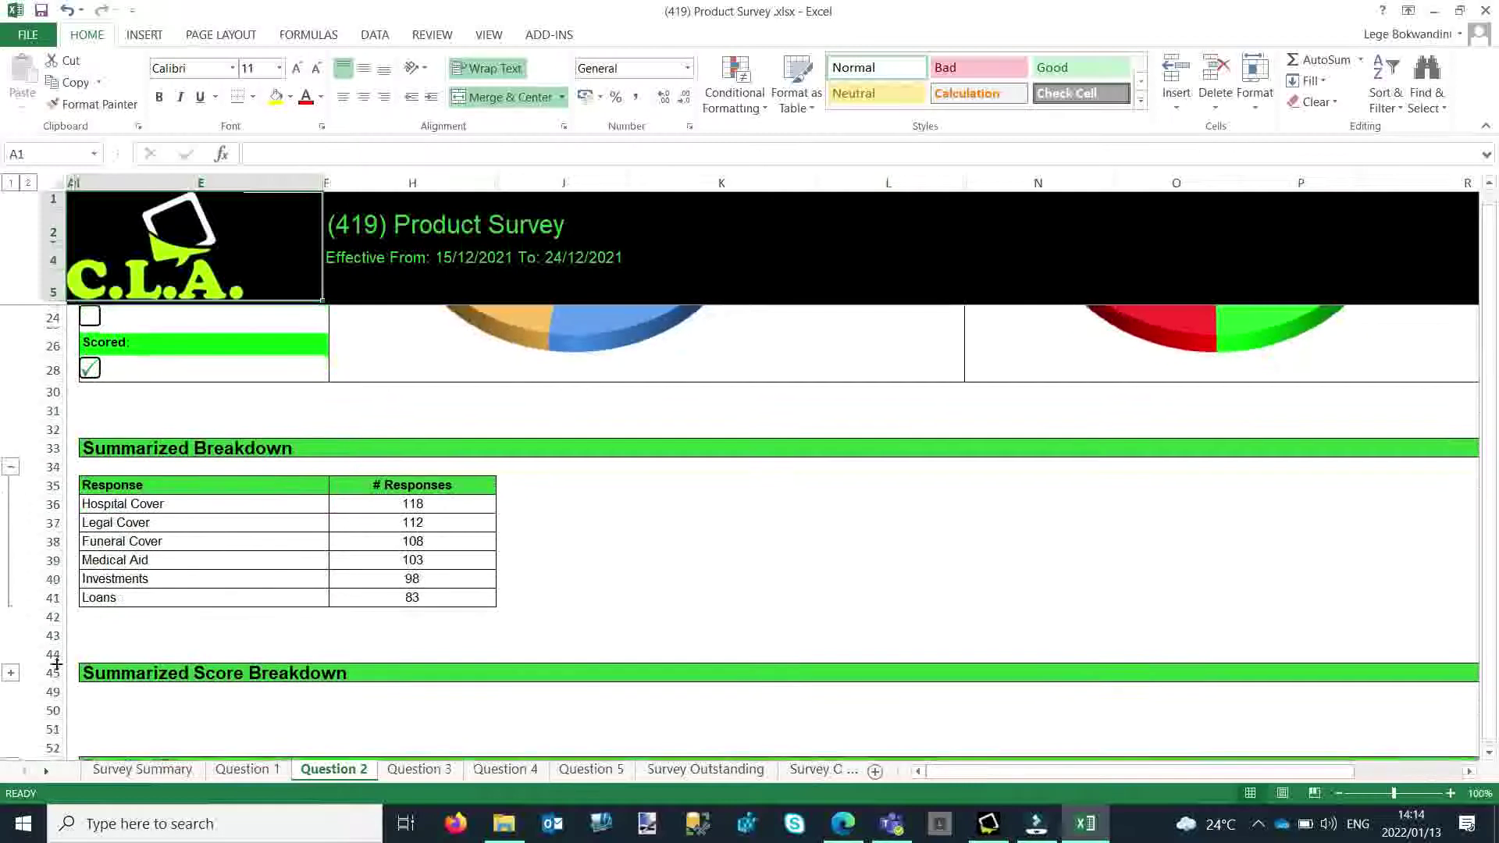
pyautogui.click(11, 672)
pyautogui.scroll(-2, 375, 628)
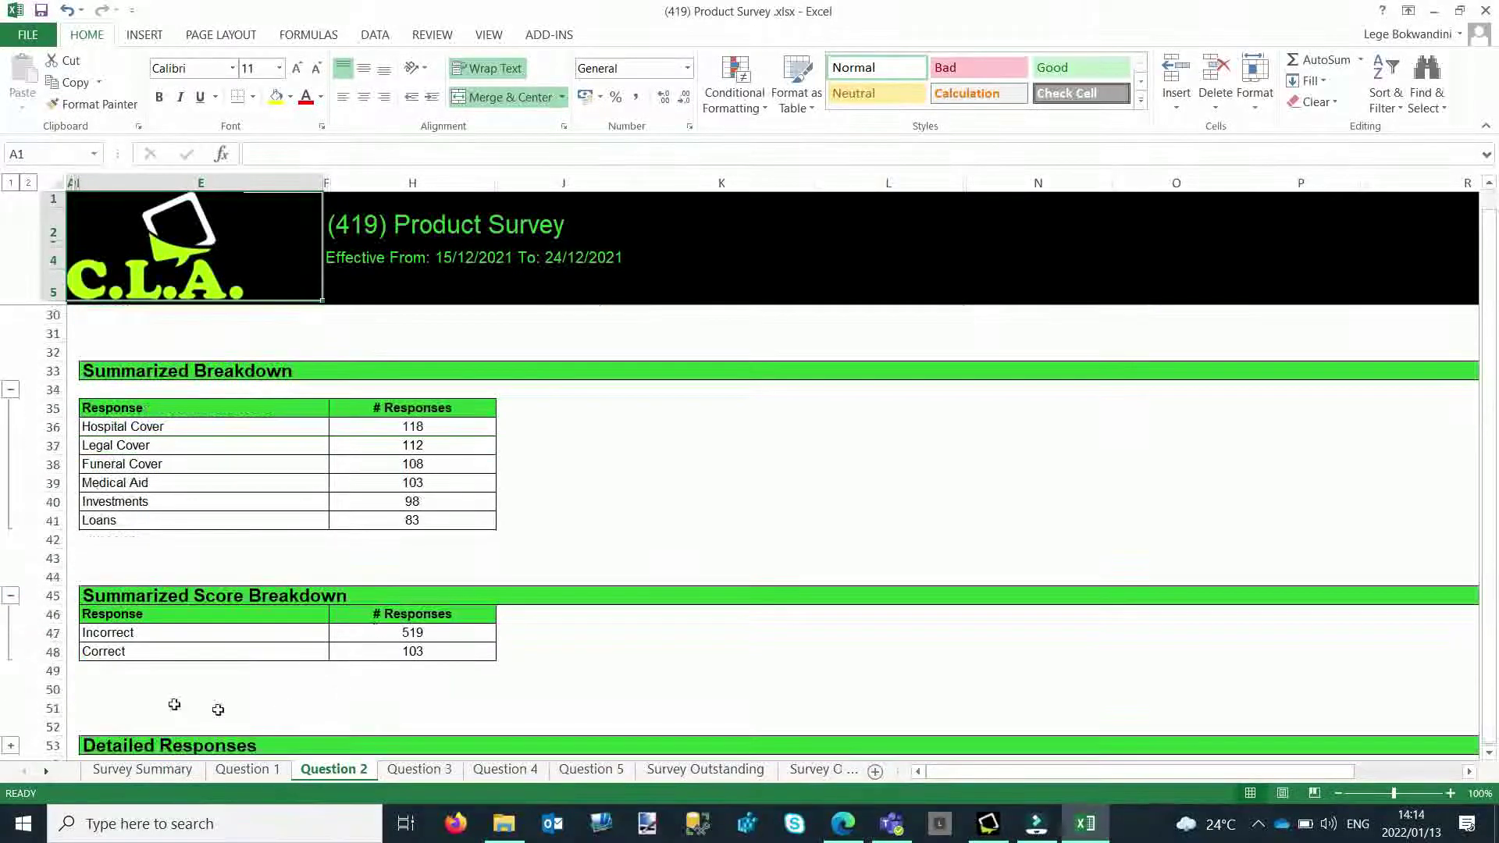
# Move past Question 3 to the Question 4 sheet, expand its Detailed Responses and widen the Response DT column to read the dates
pyautogui.click(415, 771)
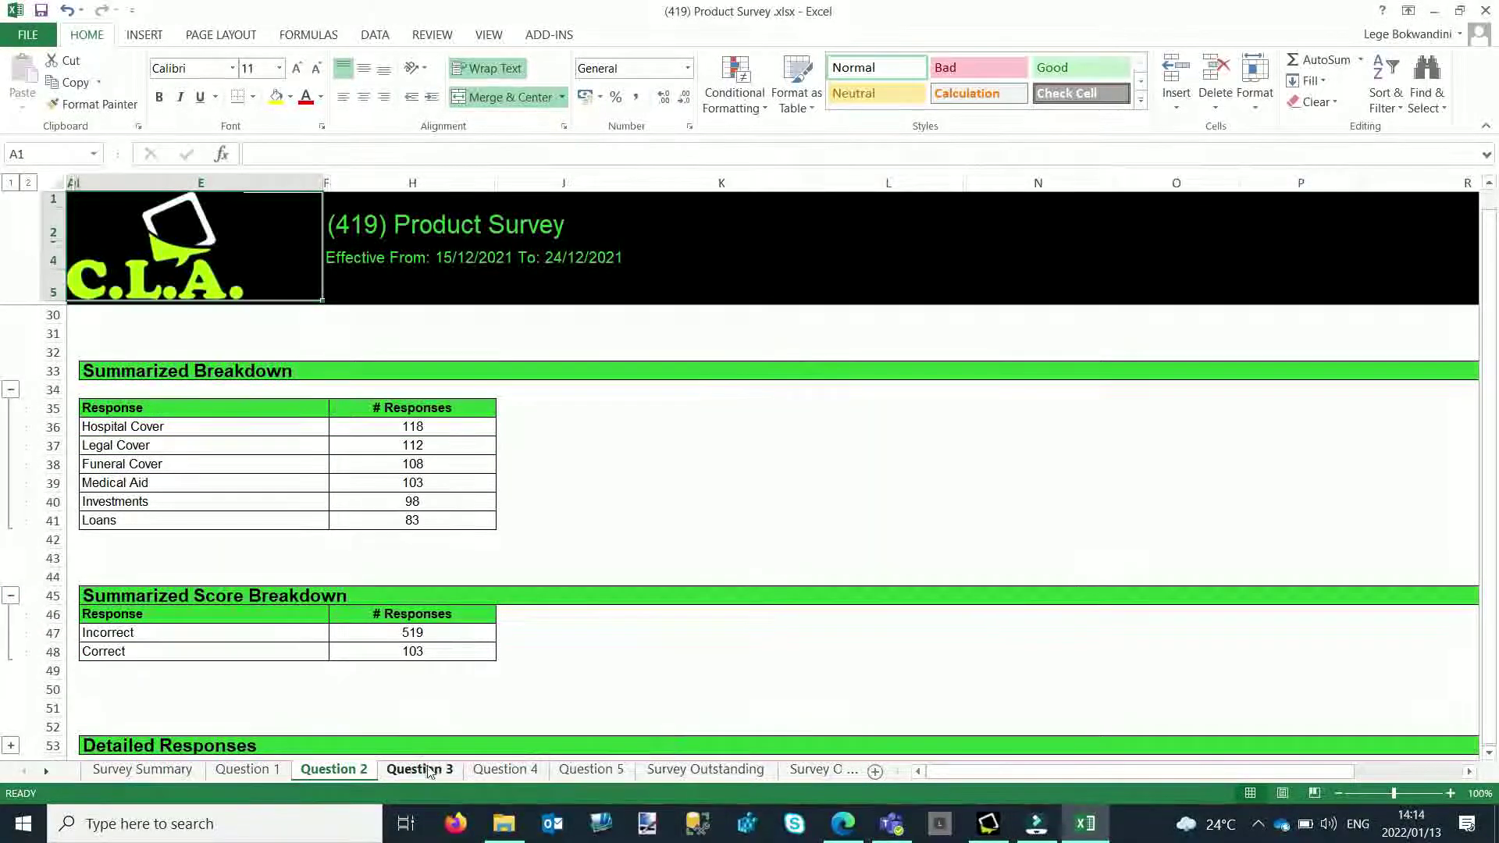
pyautogui.click(506, 770)
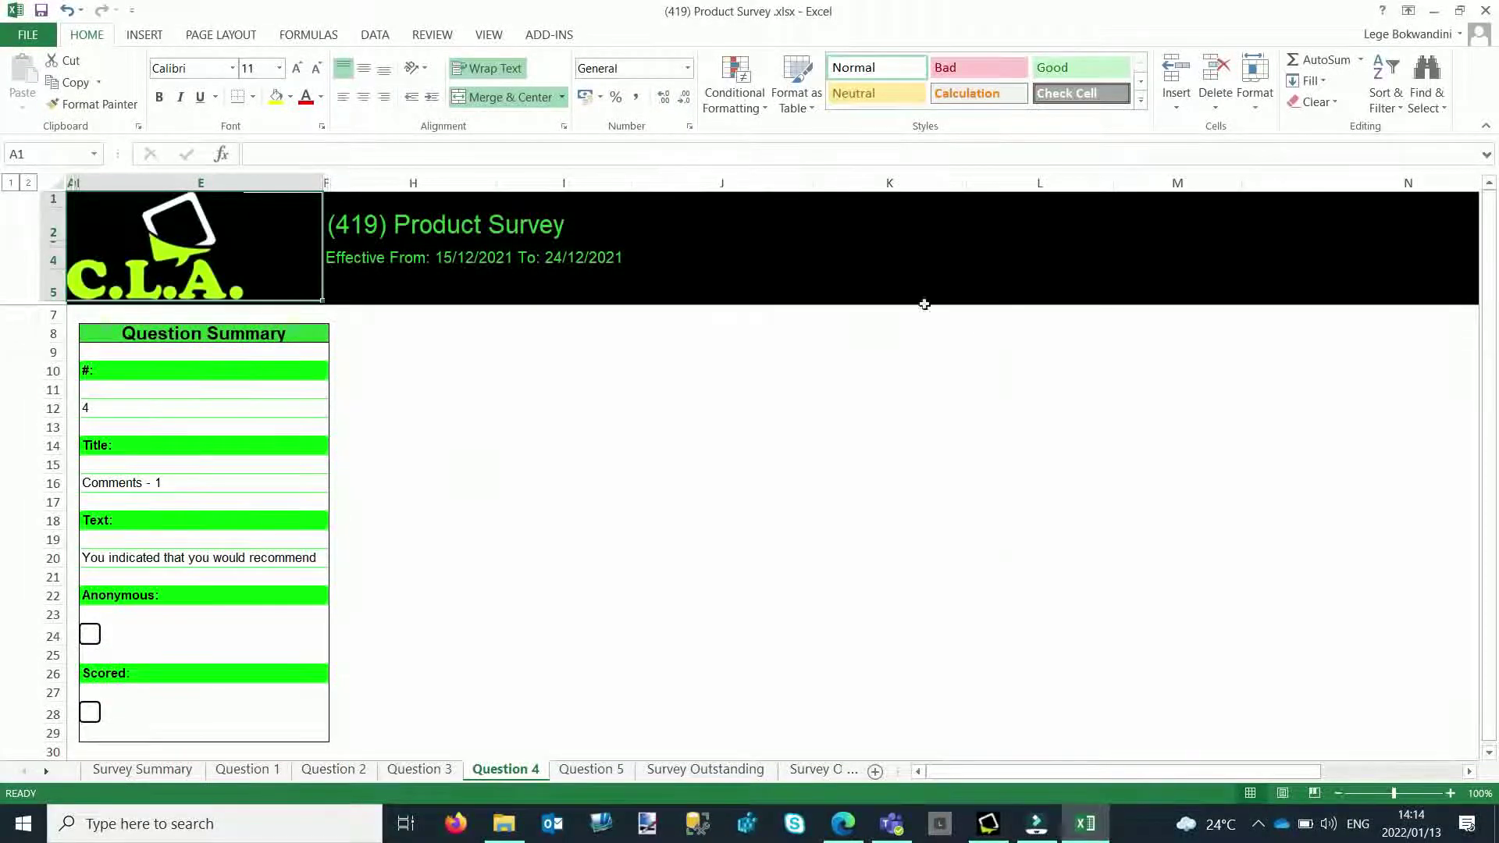
pyautogui.scroll(-3, 616, 589)
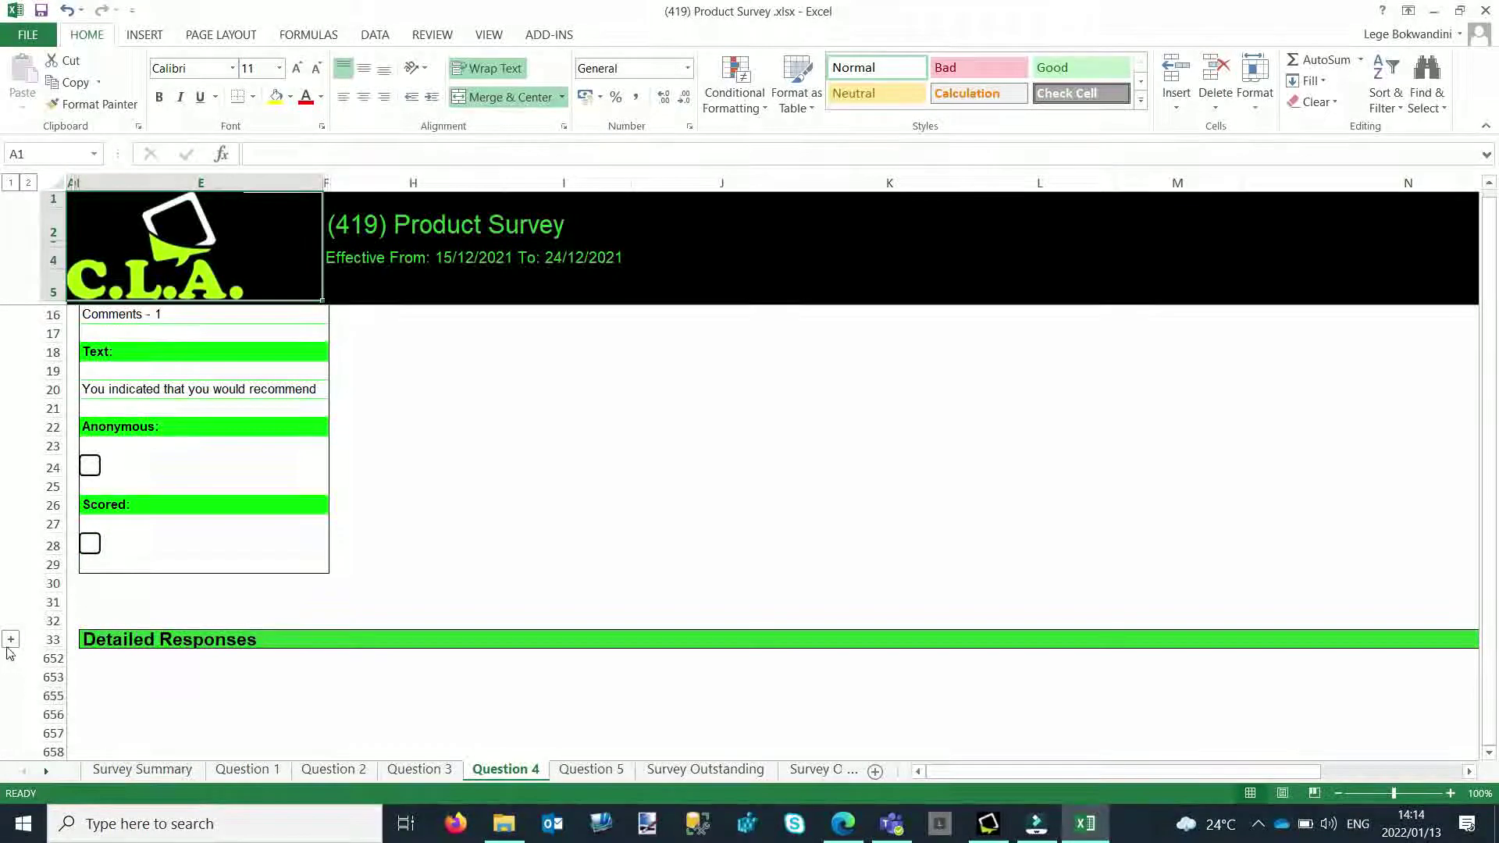
pyautogui.click(11, 640)
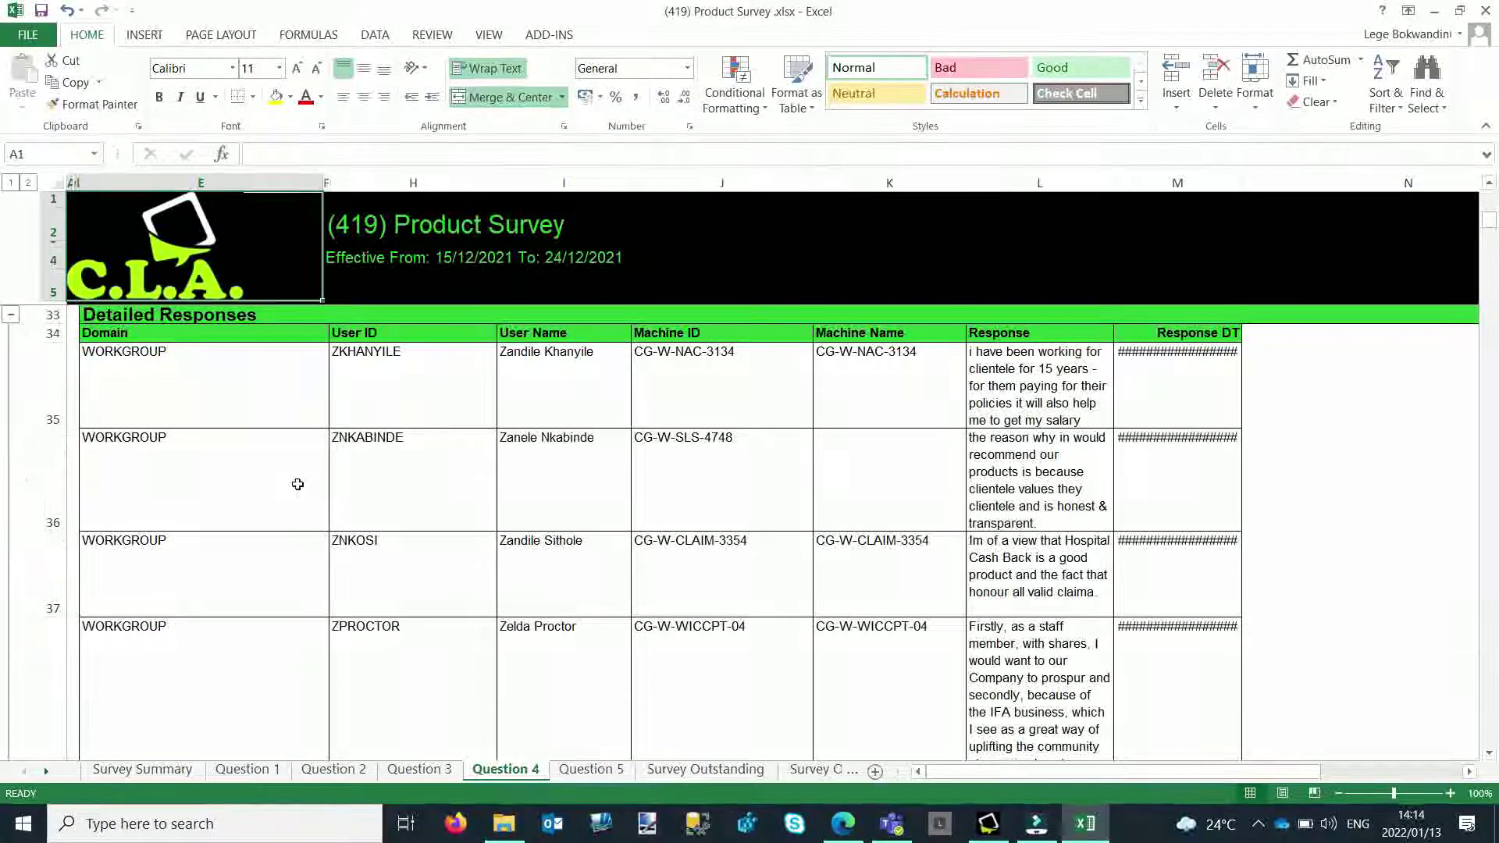
pyautogui.moveTo(1244, 182); pyautogui.dragTo(1281, 182)
# Read the first four written comments in the Response column of the Question 4 sheet in full
pyautogui.click(1045, 377)
pyautogui.click(1044, 464)
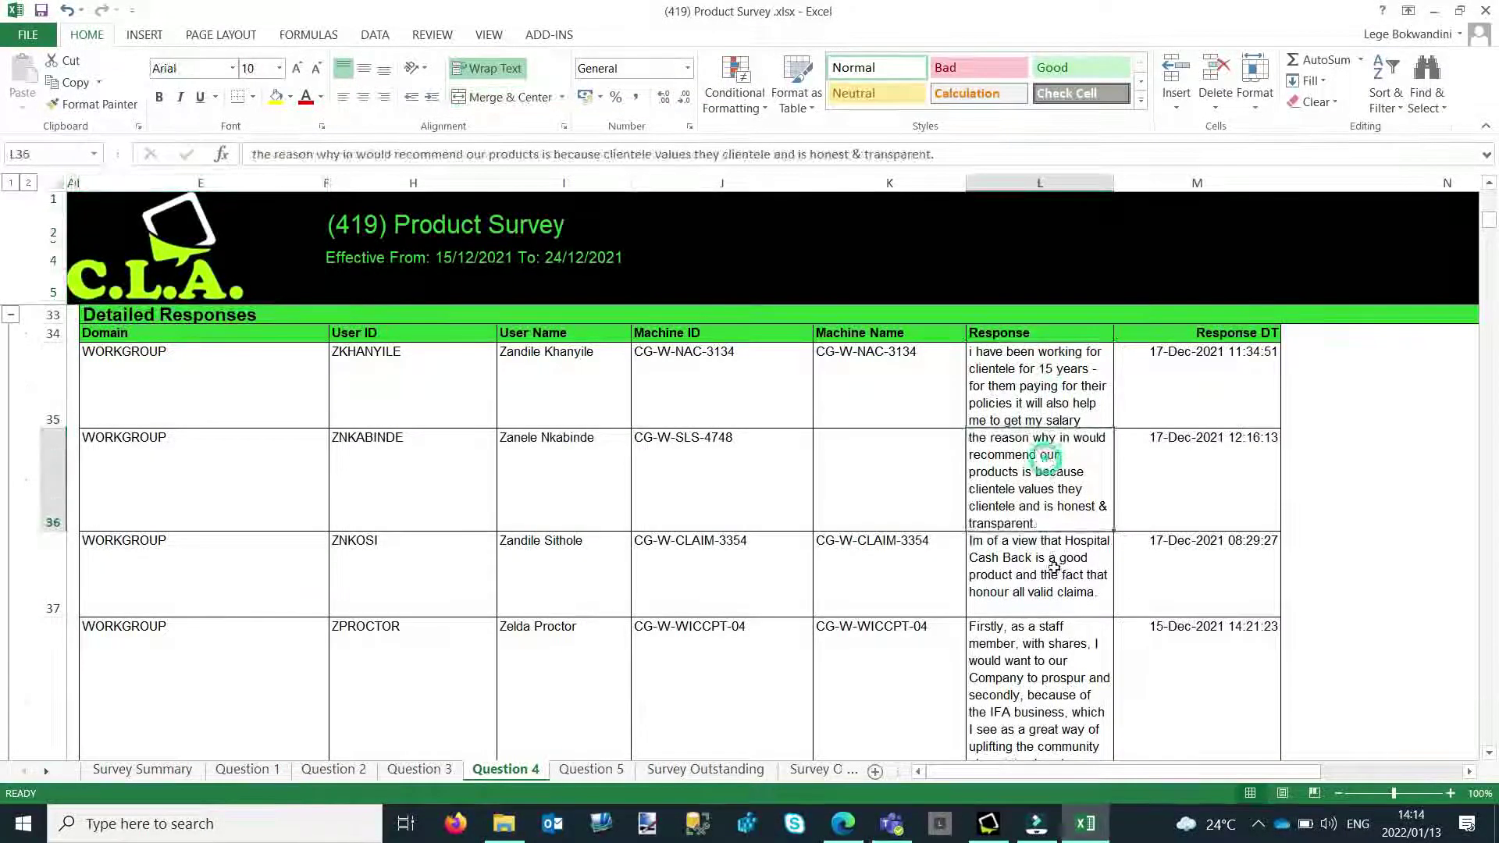
pyautogui.click(1050, 570)
pyautogui.click(1063, 672)
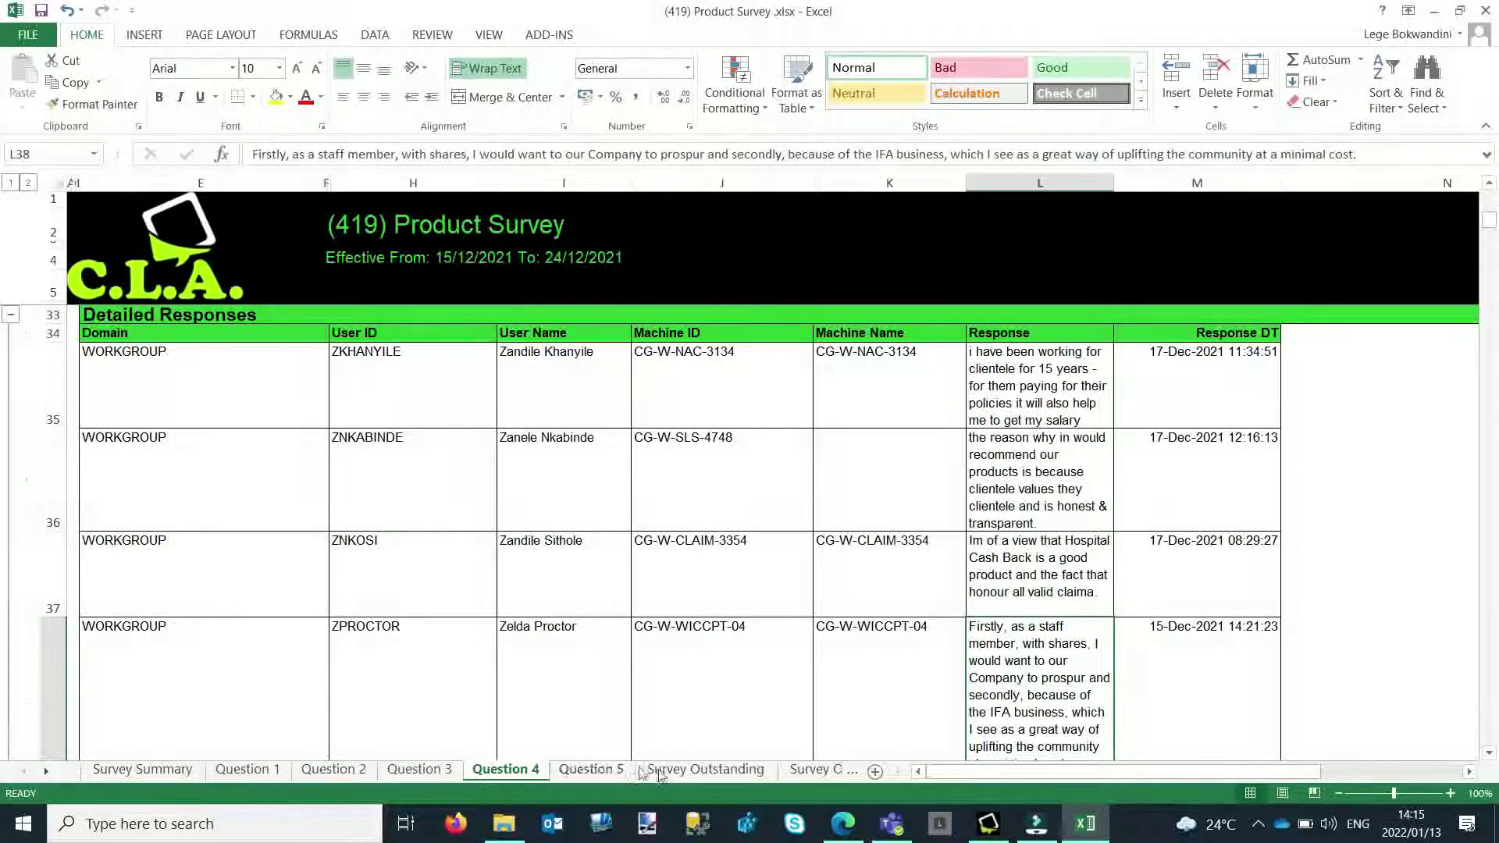
# Review the Question 5, Survey Outstanding, Survey Opt In - No Response and Survey Opt Out sheets
pyautogui.click(610, 770)
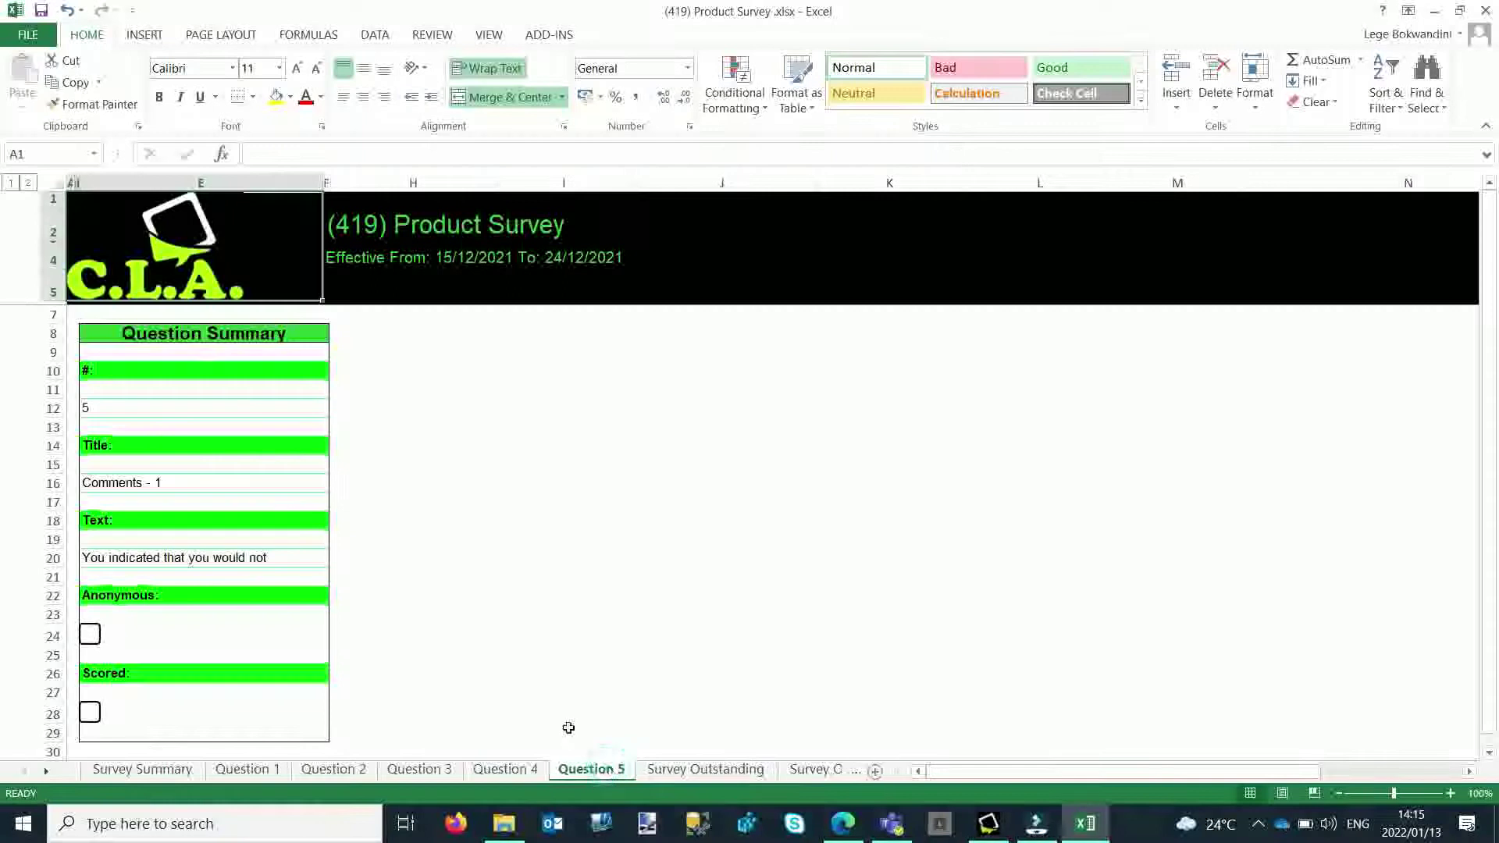
pyautogui.click(709, 769)
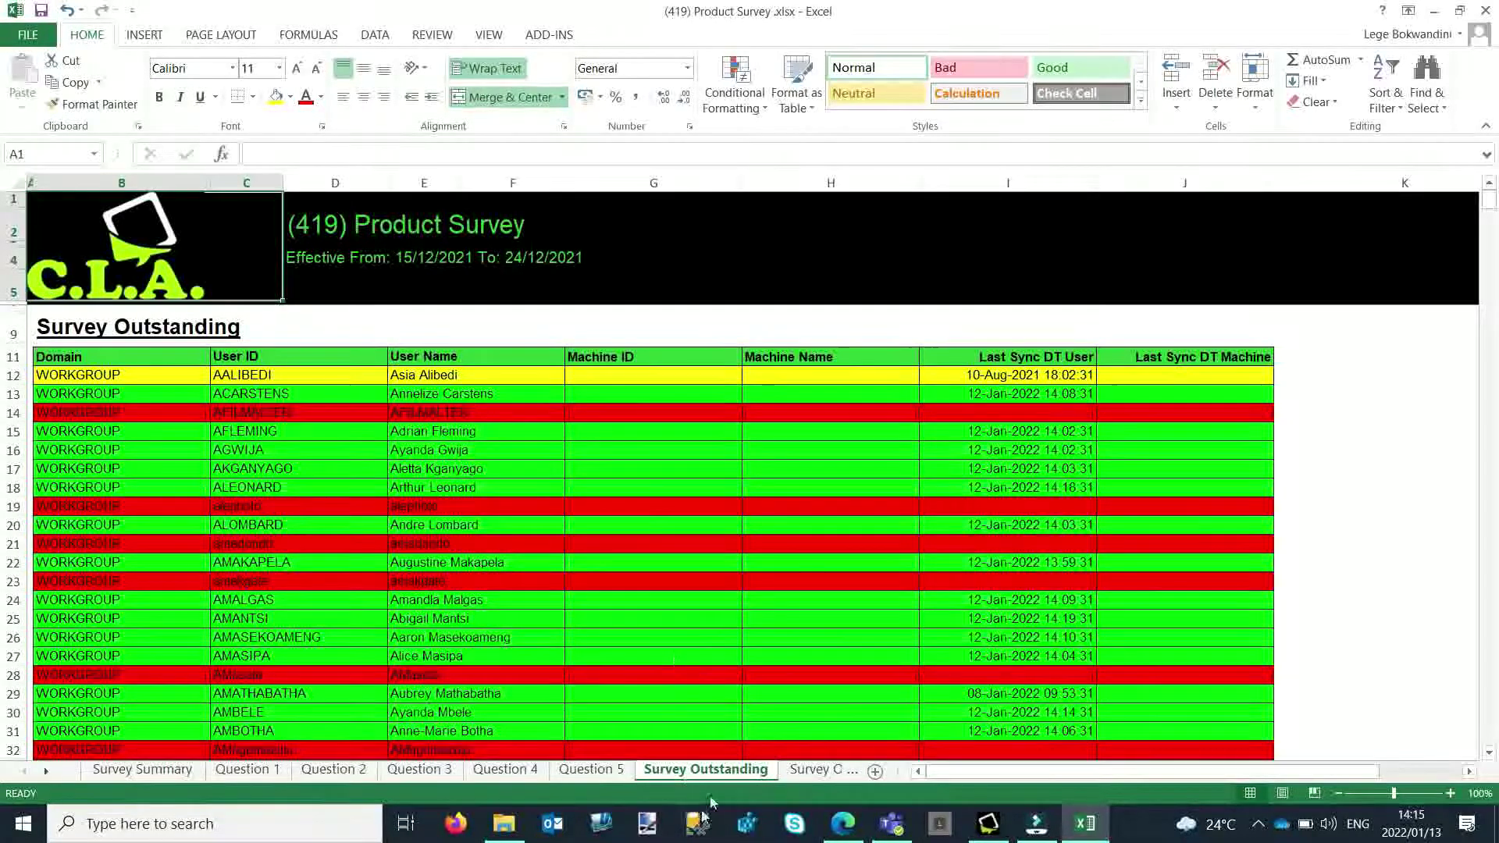
pyautogui.scroll(-14, 763, 667)
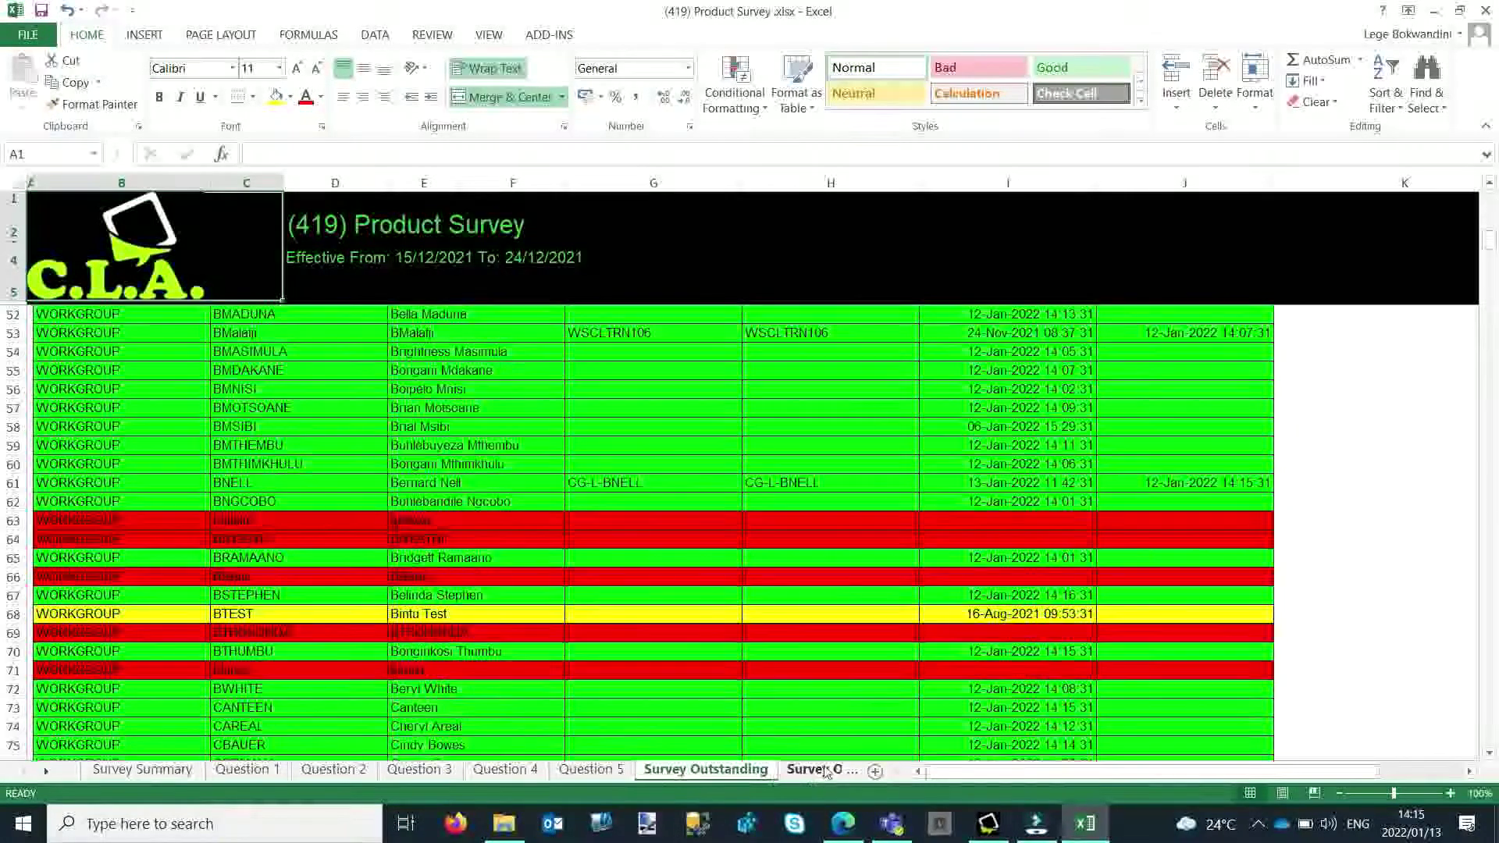
pyautogui.click(816, 770)
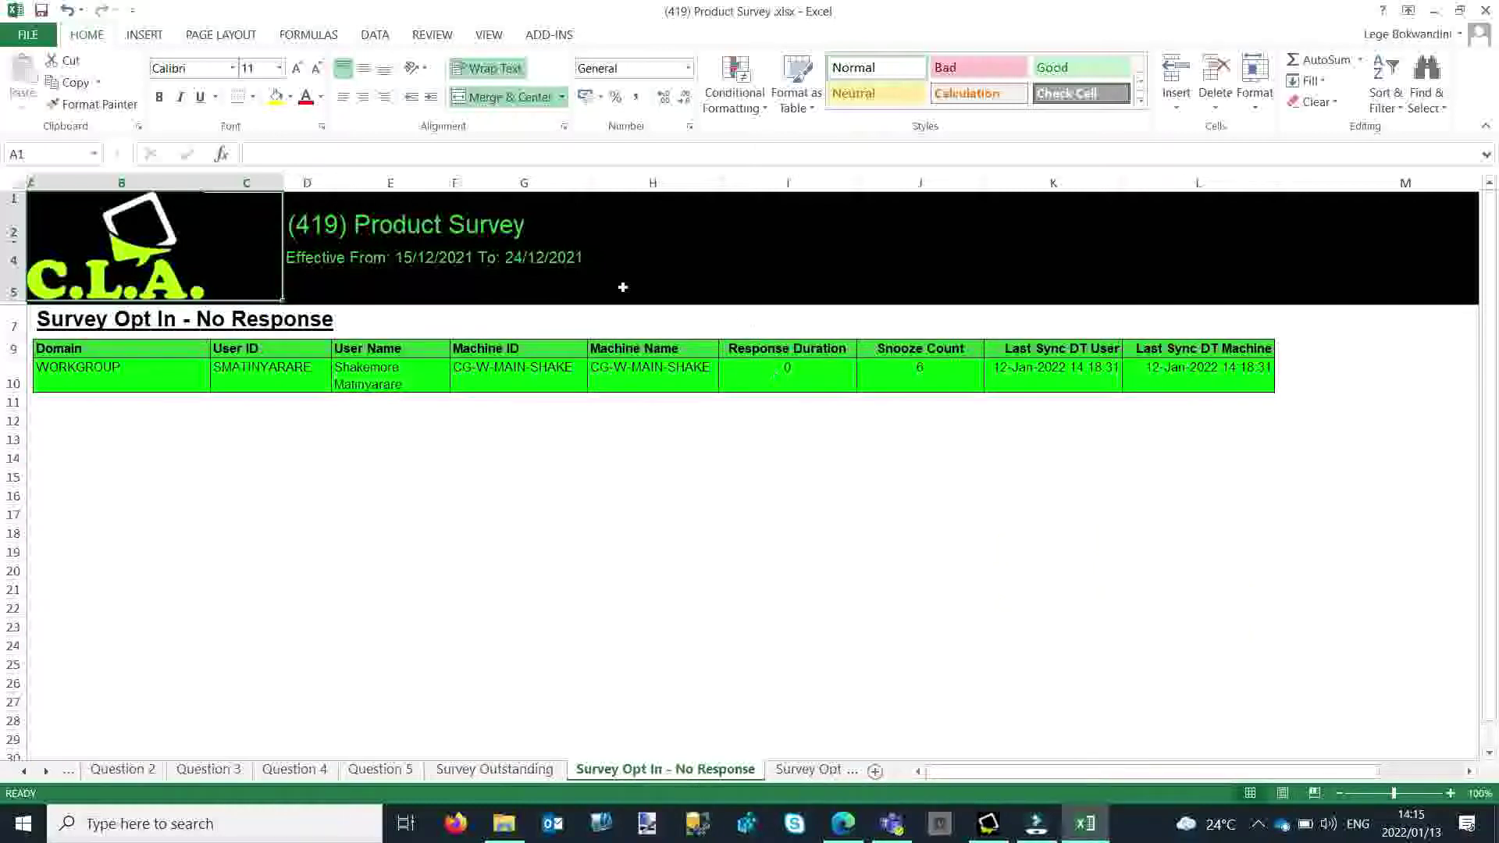
pyautogui.click(816, 771)
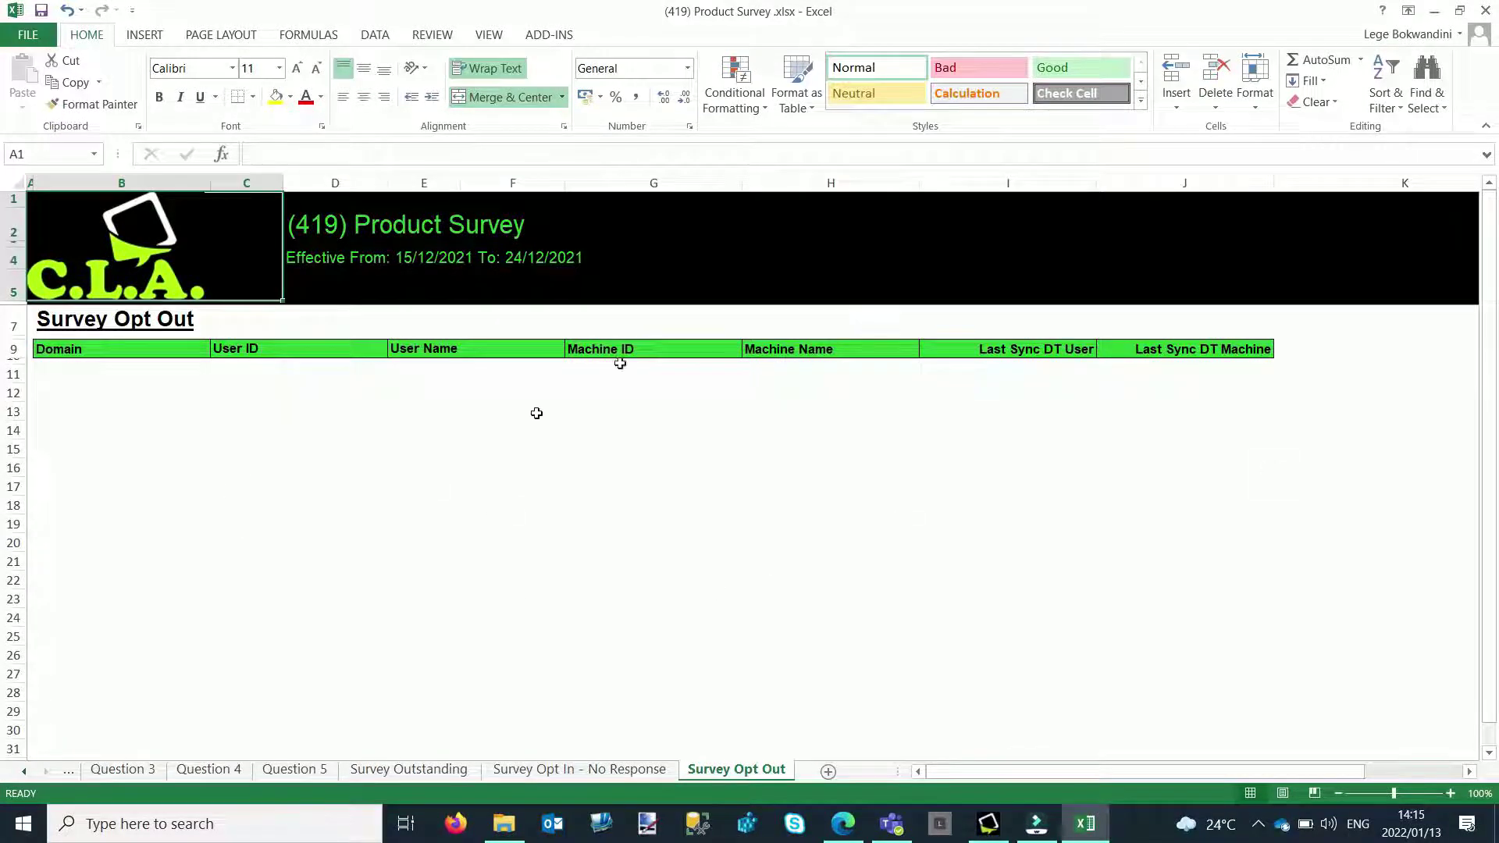
# Close the Product Survey workbook without saving, close the Survey Reports folder and switch back to Corporate LAN Advertising
pyautogui.click(1488, 13)
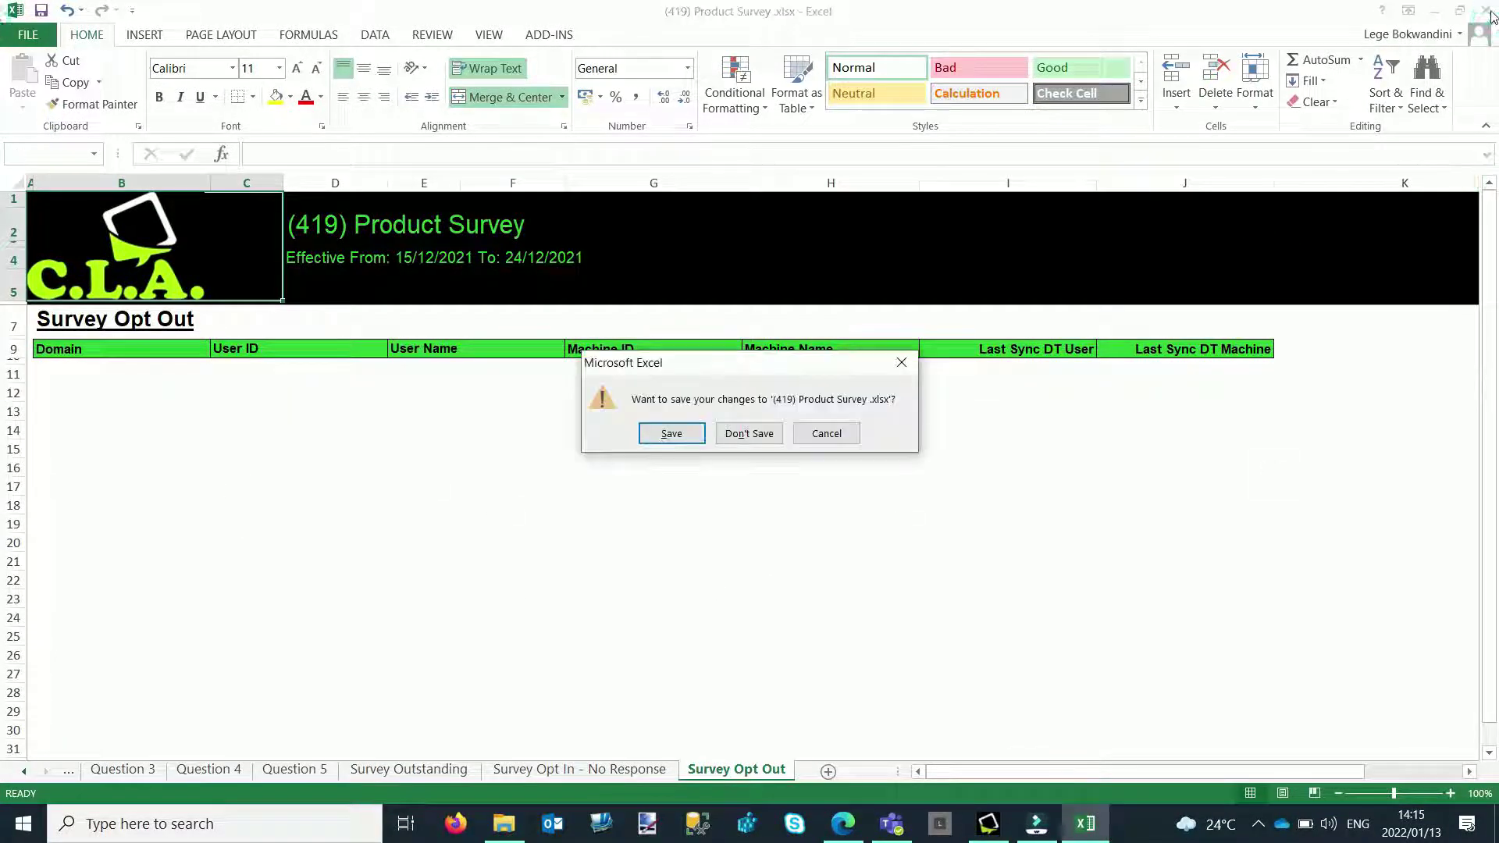
pyautogui.click(750, 432)
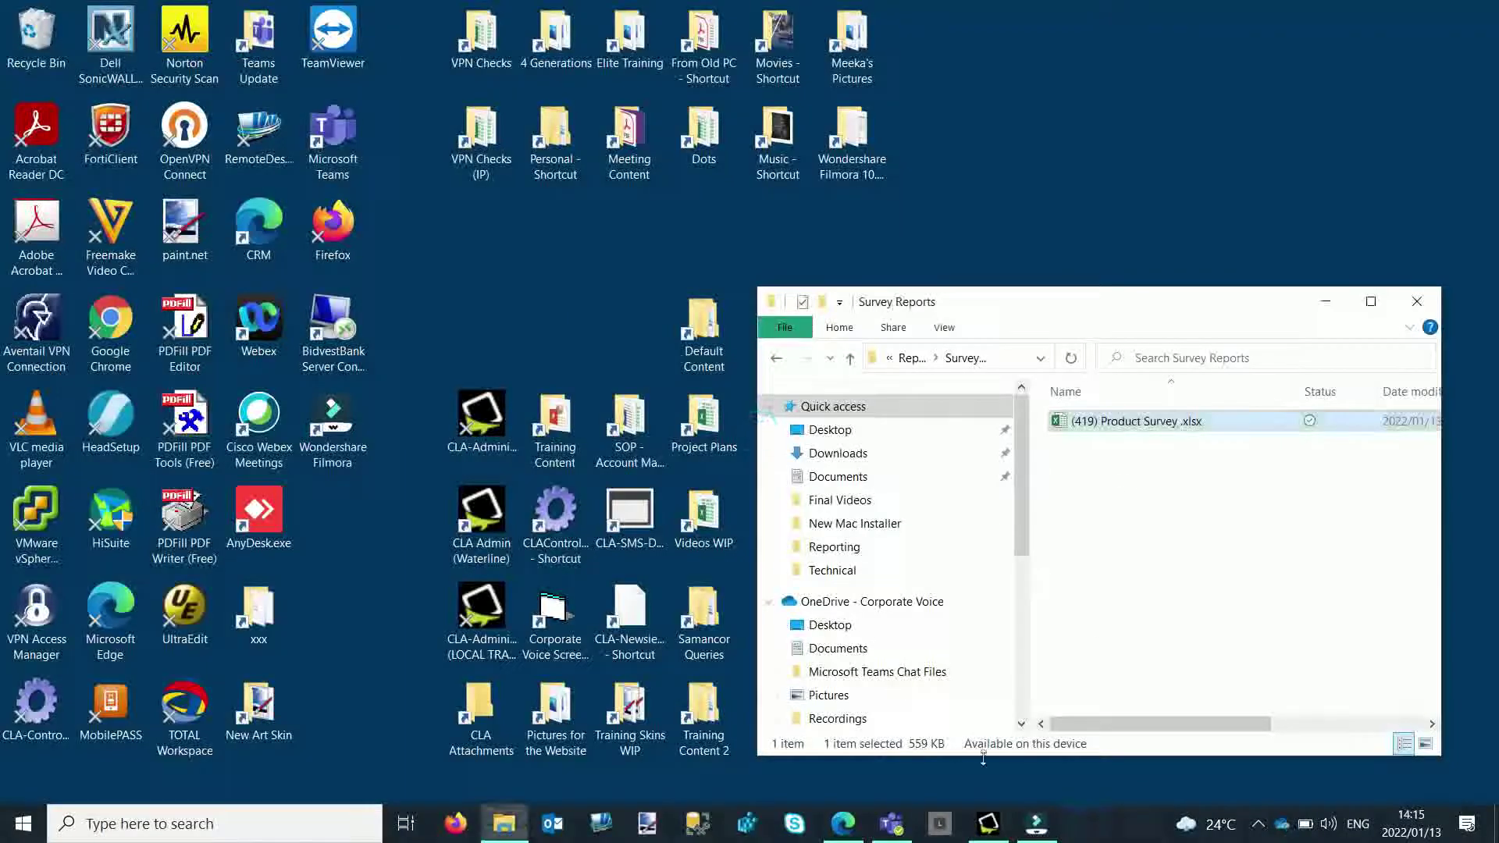
pyautogui.click(1427, 295)
pyautogui.click(999, 827)
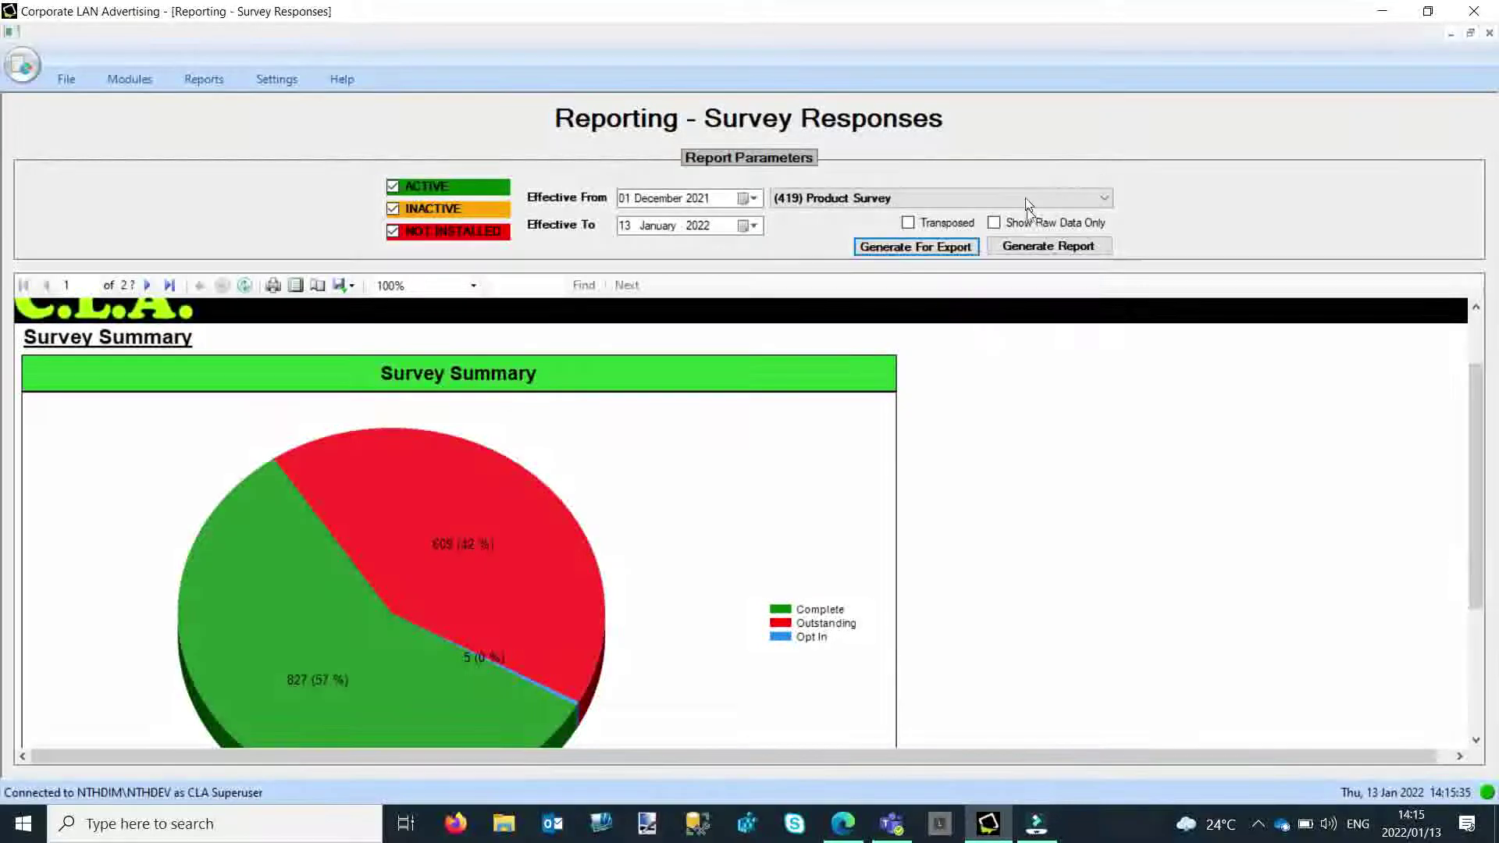
# Generate the Product Survey report with Show Raw Data Only enabled and look through its rows
pyautogui.click(994, 223)
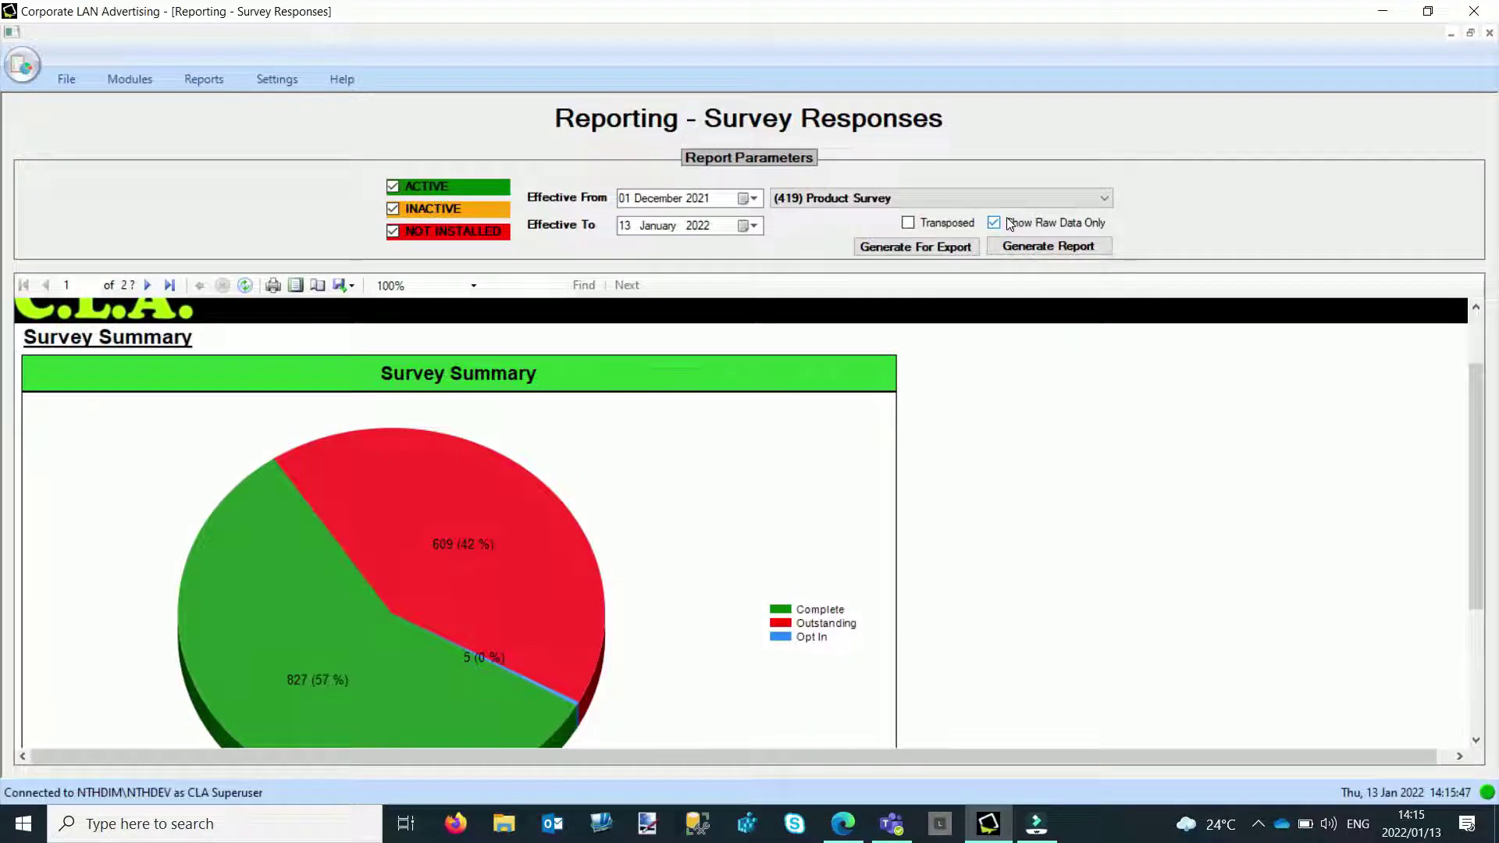
pyautogui.click(1071, 246)
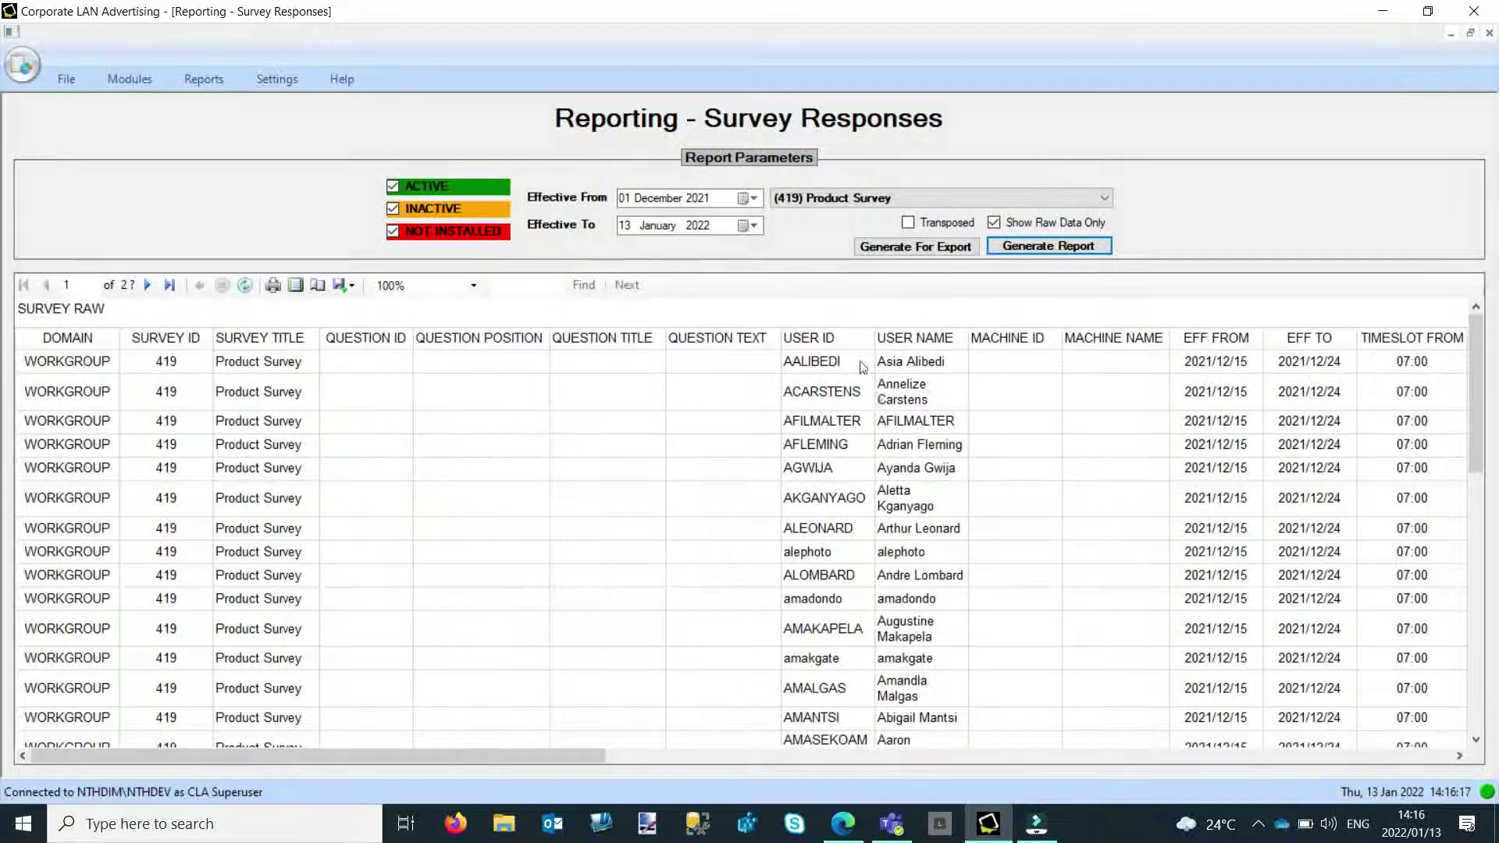
pyautogui.scroll(-5, 859, 437)
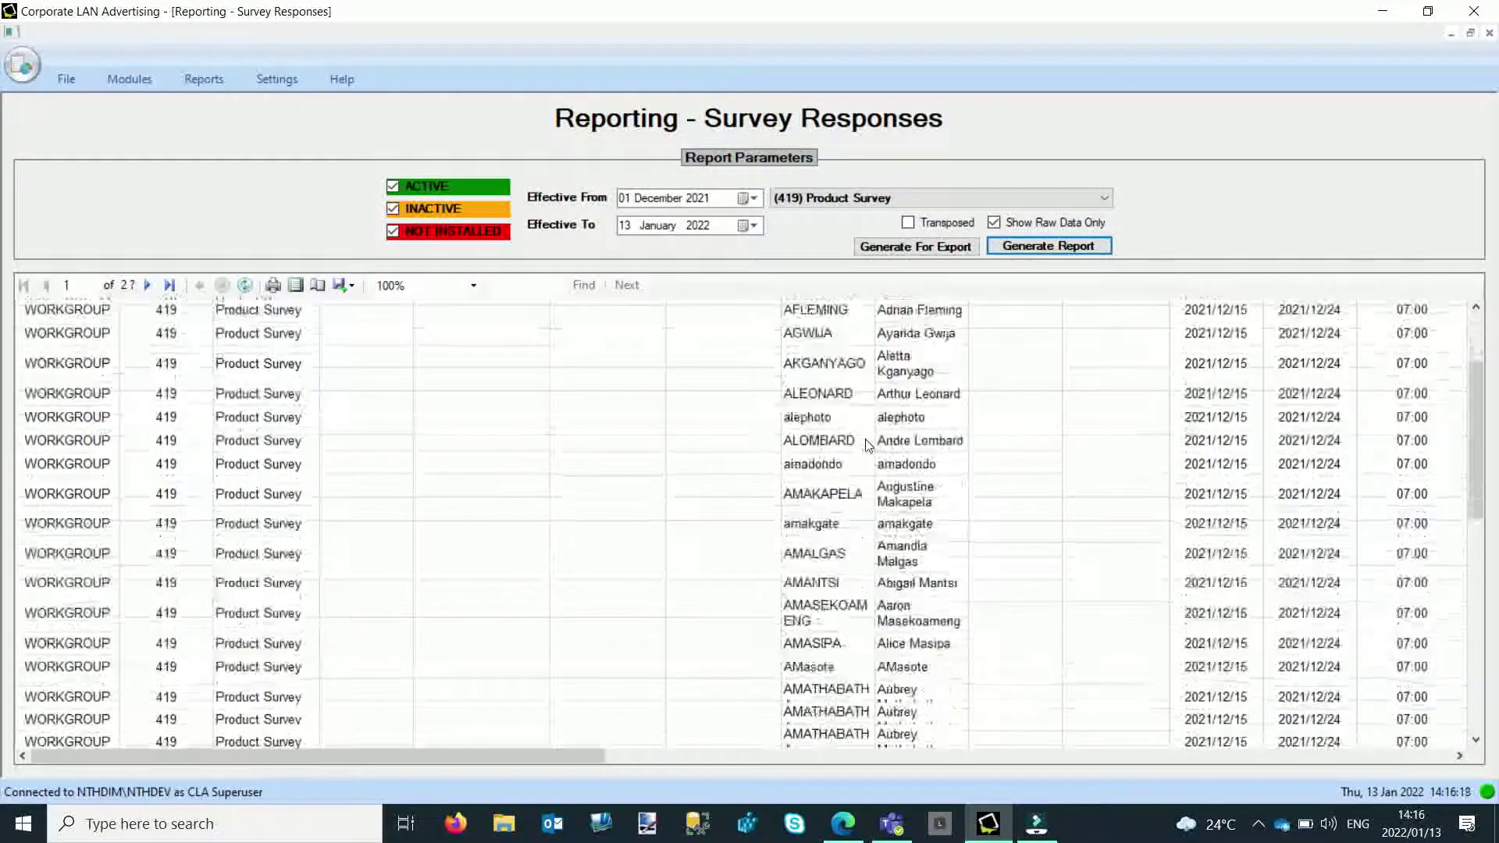
pyautogui.scroll(-15, 867, 443)
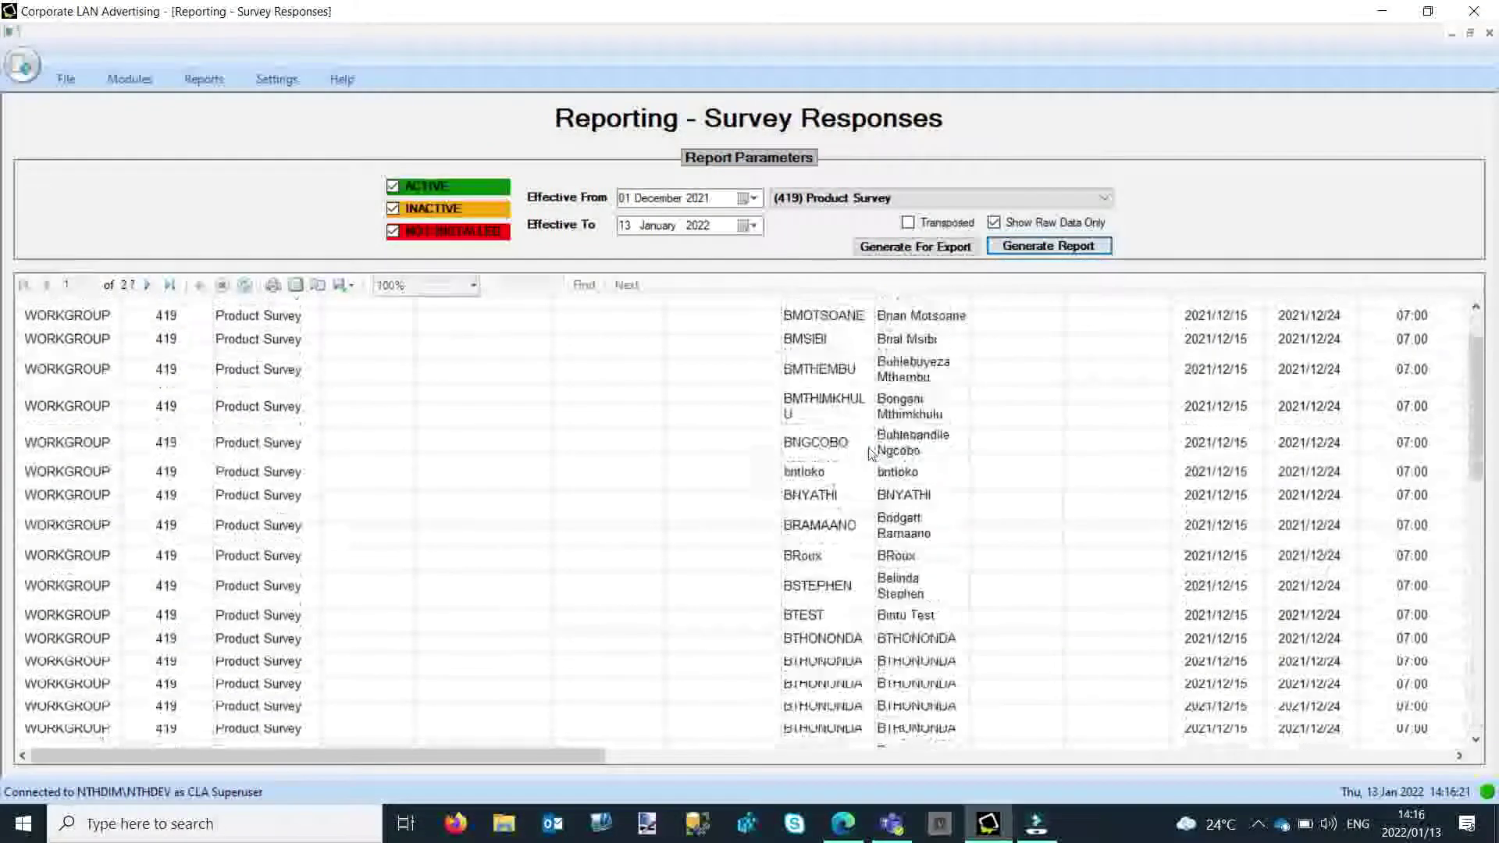
# Export the raw data report to Excel in the Survey Reports folder as "(419) Product Survey - Raw Data .xlsx"
pyautogui.click(350, 287)
pyautogui.click(392, 309)
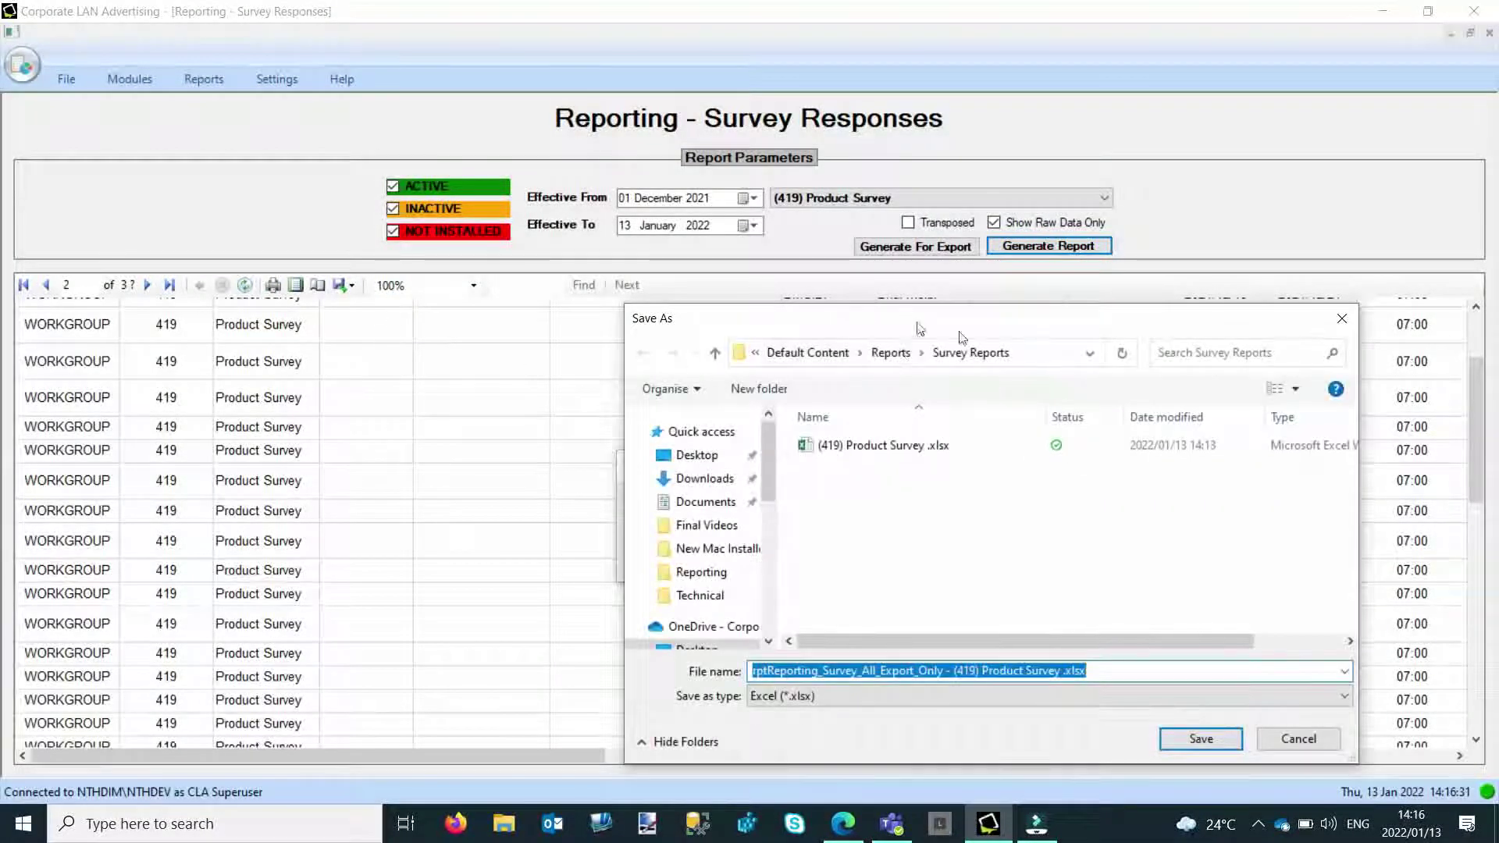
pyautogui.moveTo(1136, 318); pyautogui.dragTo(941, 195)
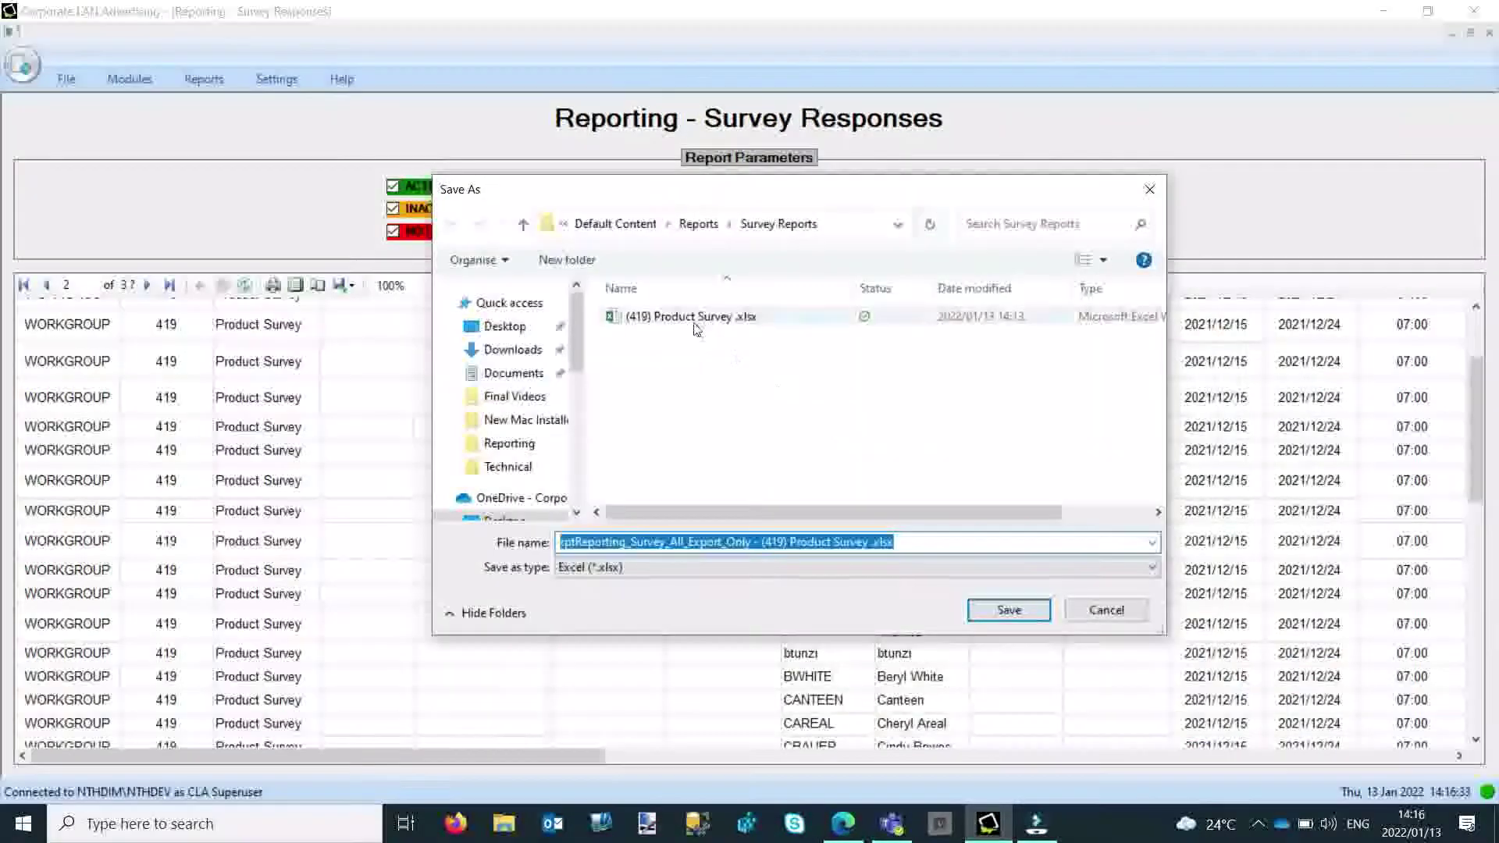
pyautogui.click(764, 541)
pyautogui.moveTo(764, 541); pyautogui.dragTo(513, 517)
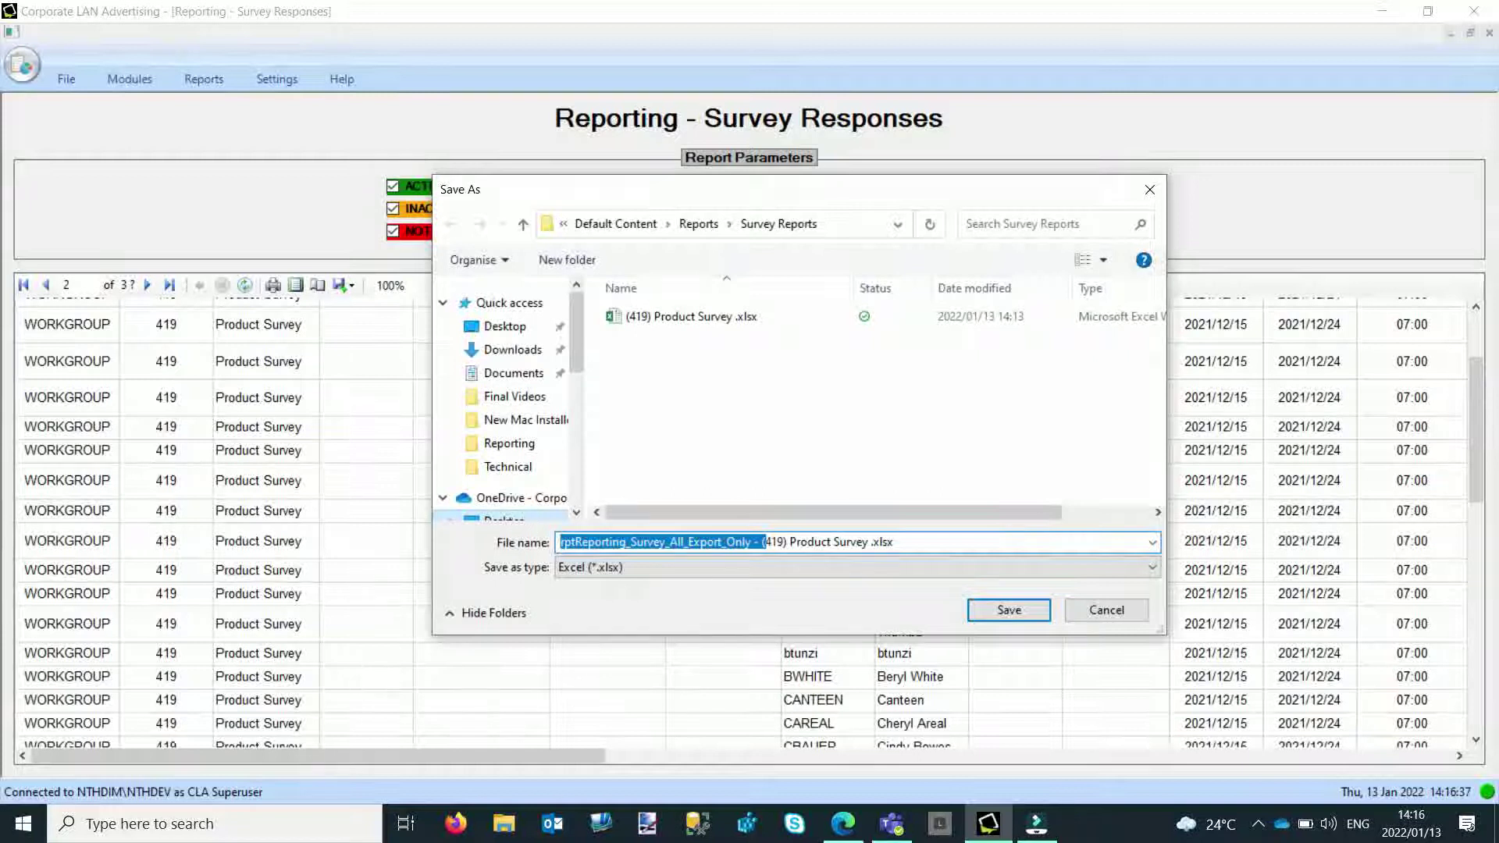
pyautogui.press('BackSpace')
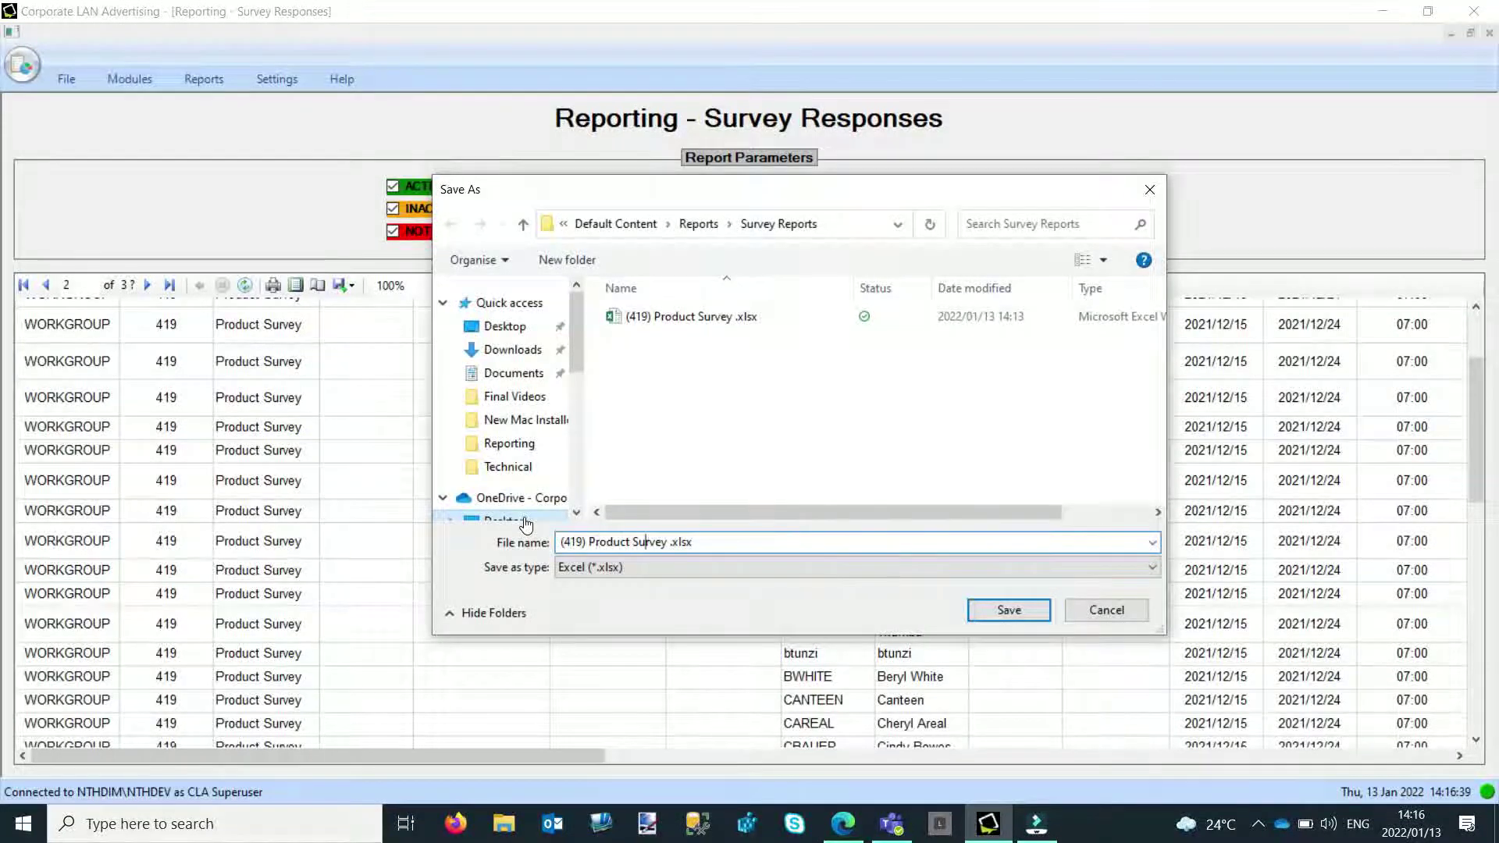
pyautogui.write('aw Data')
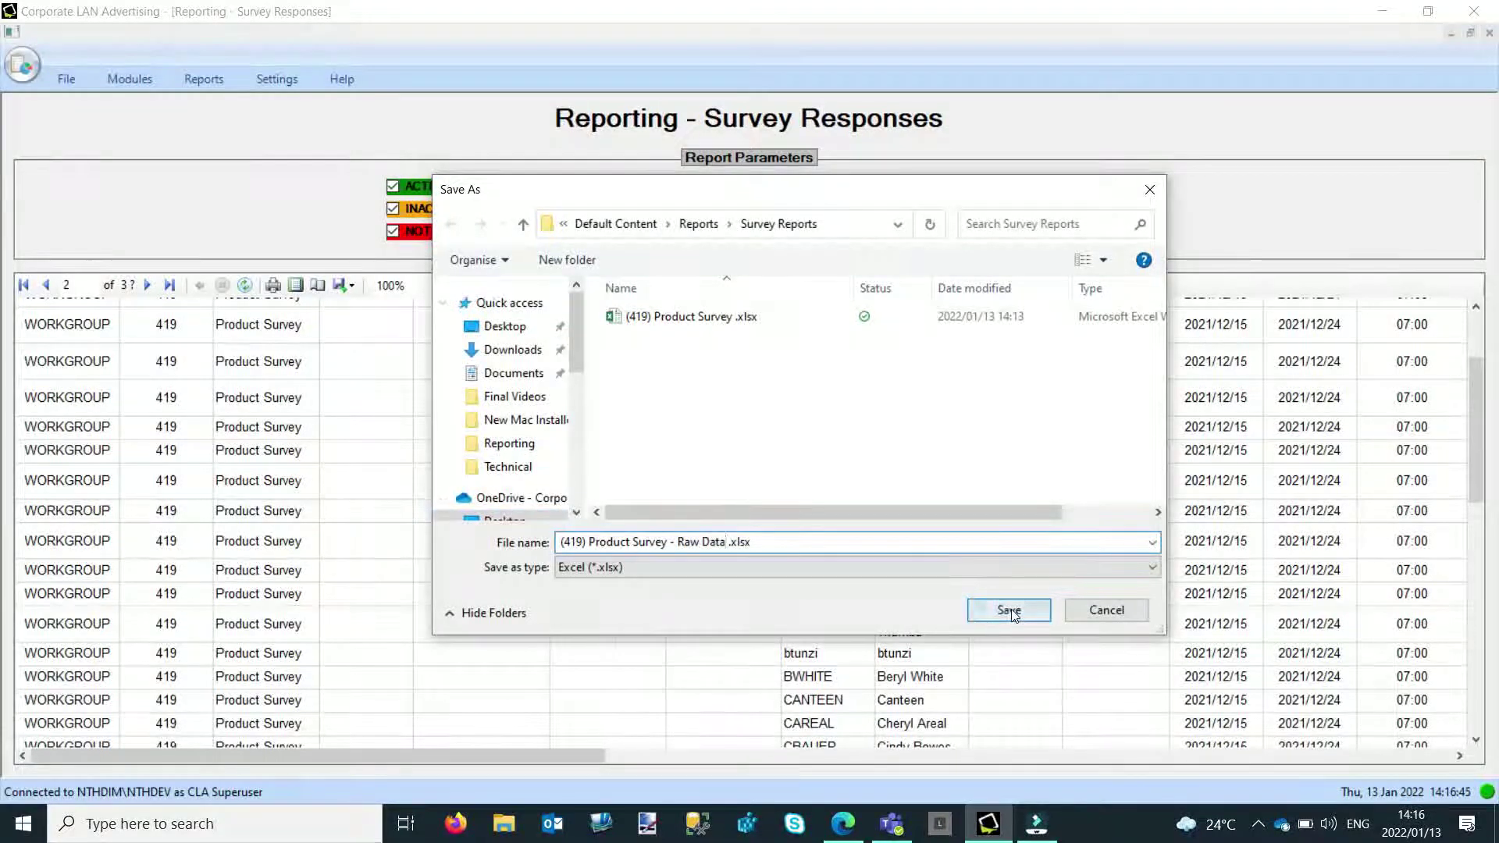
pyautogui.press('Return')
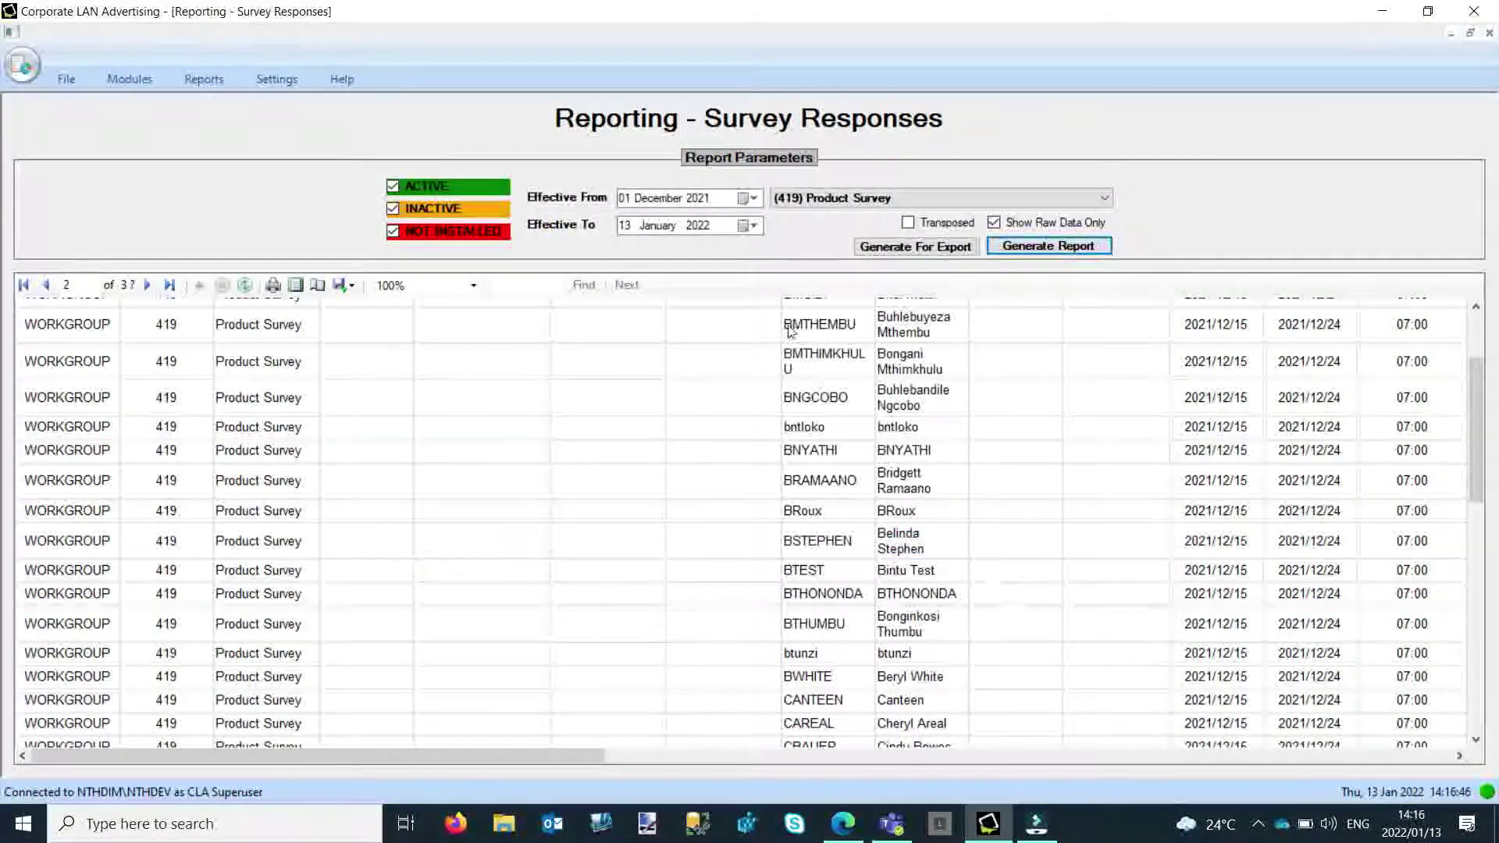
# Switch to the desktop, browse to Default Content > Reports > Survey Reports and open the Product Survey - Raw Data workbook in Excel
pyautogui.click(1381, 11)
pyautogui.doubleClick(704, 329)
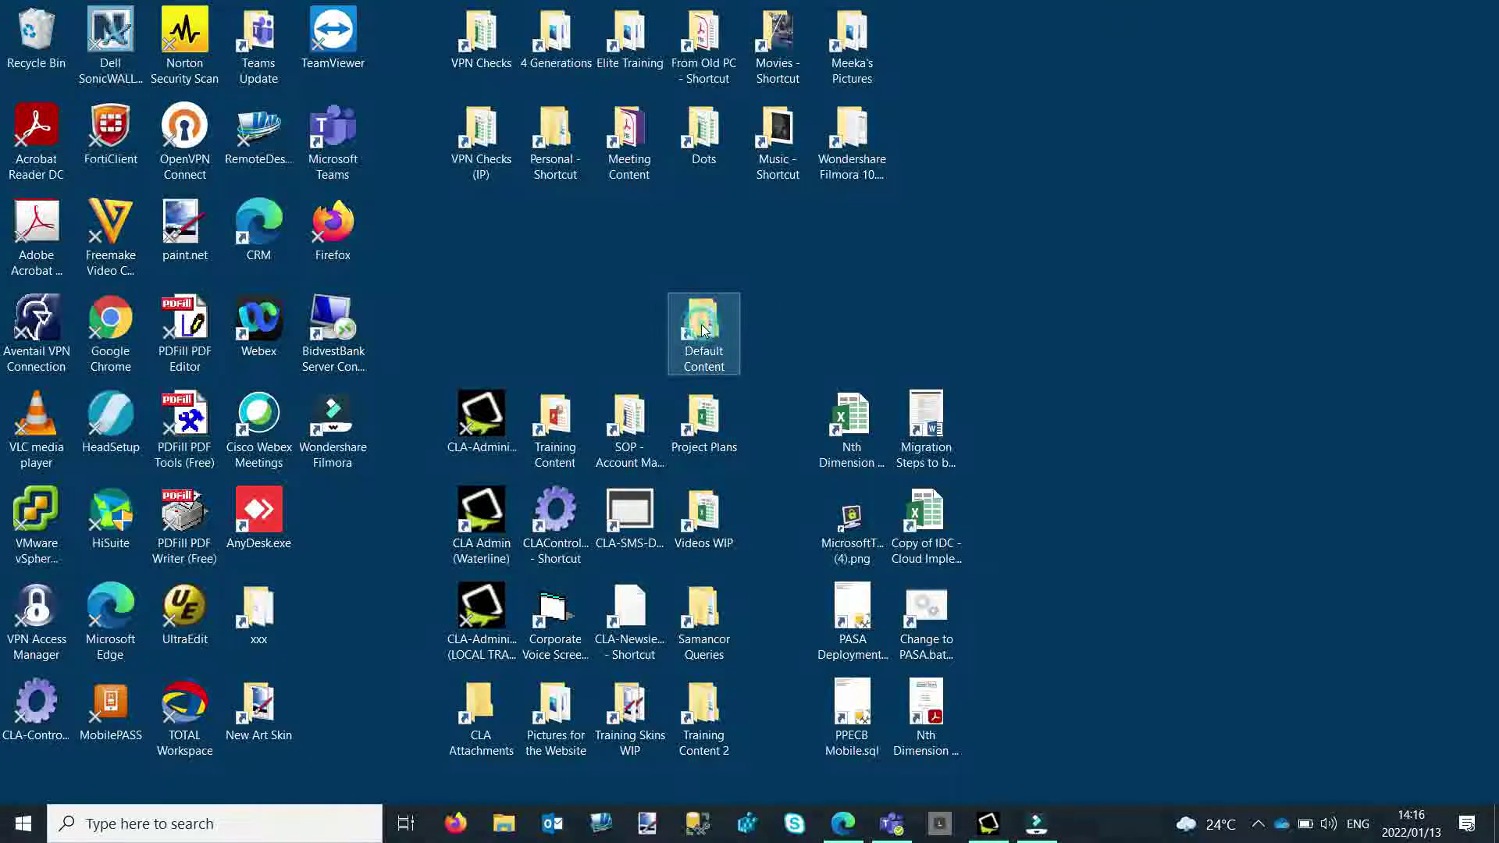
pyautogui.click(1371, 303)
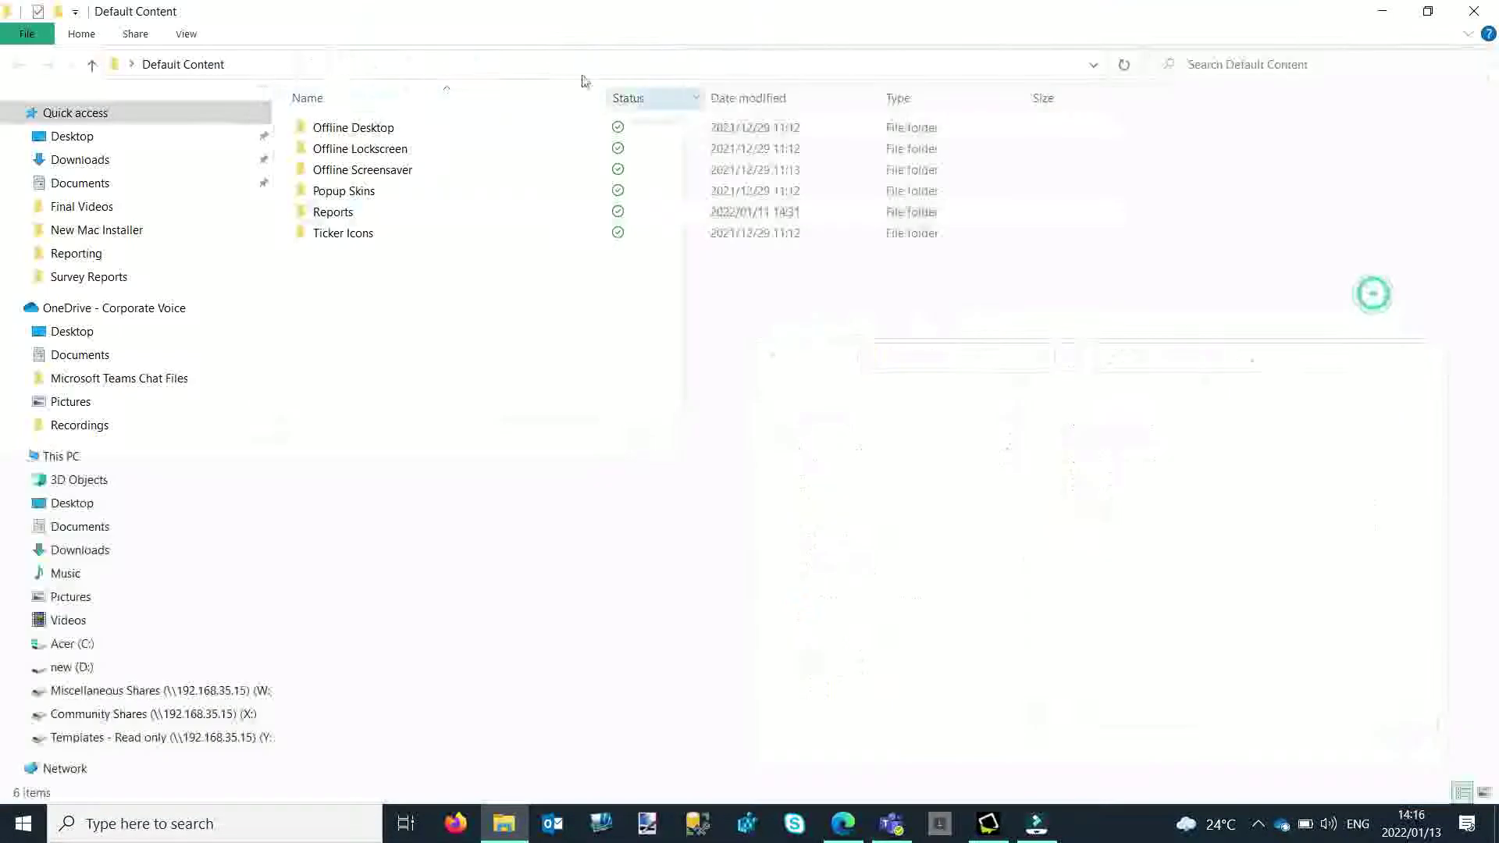
pyautogui.doubleClick(312, 212)
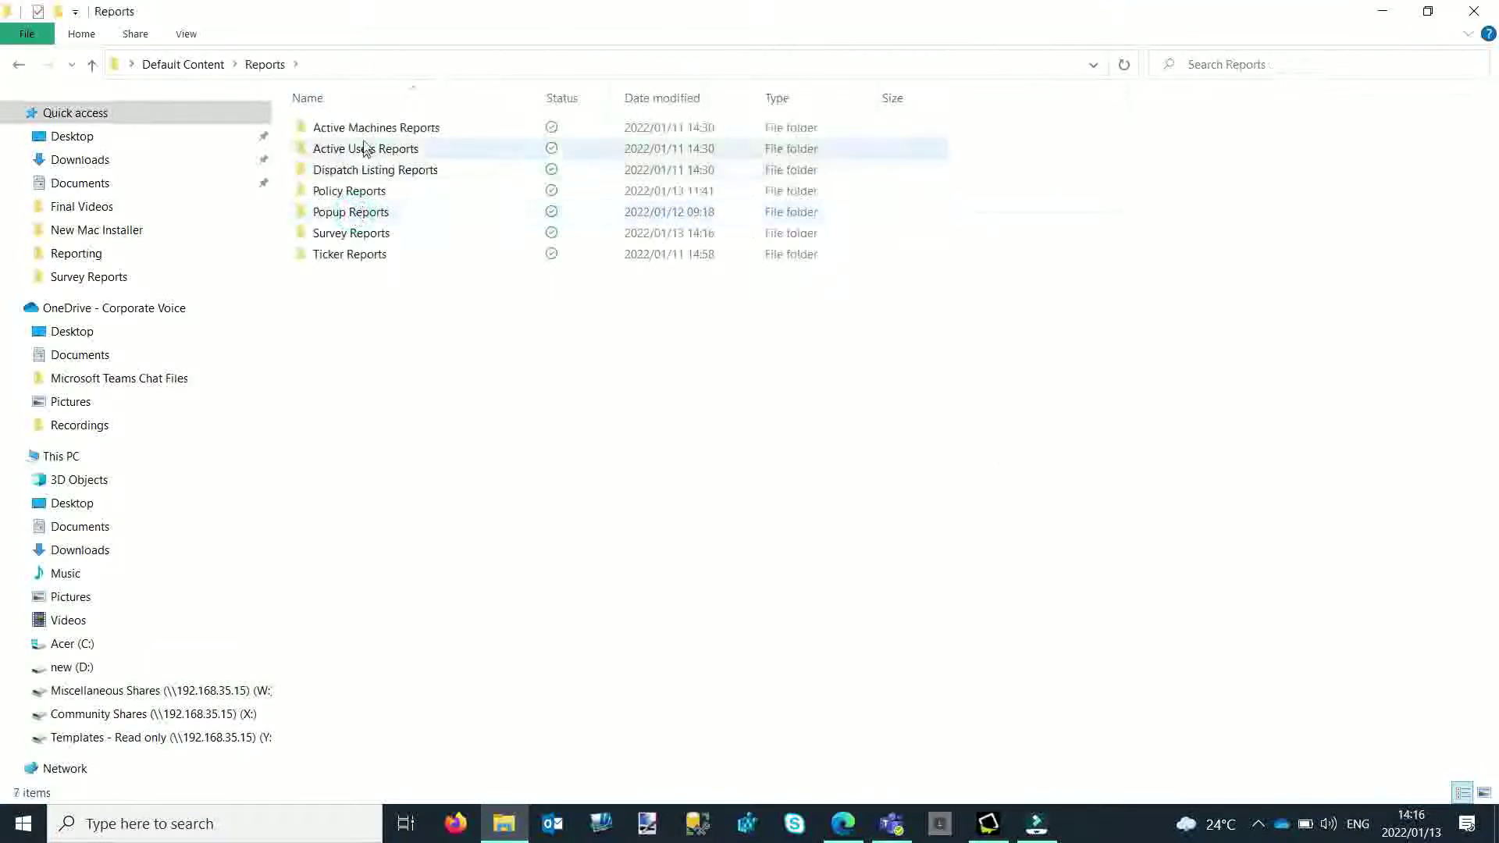
pyautogui.doubleClick(363, 236)
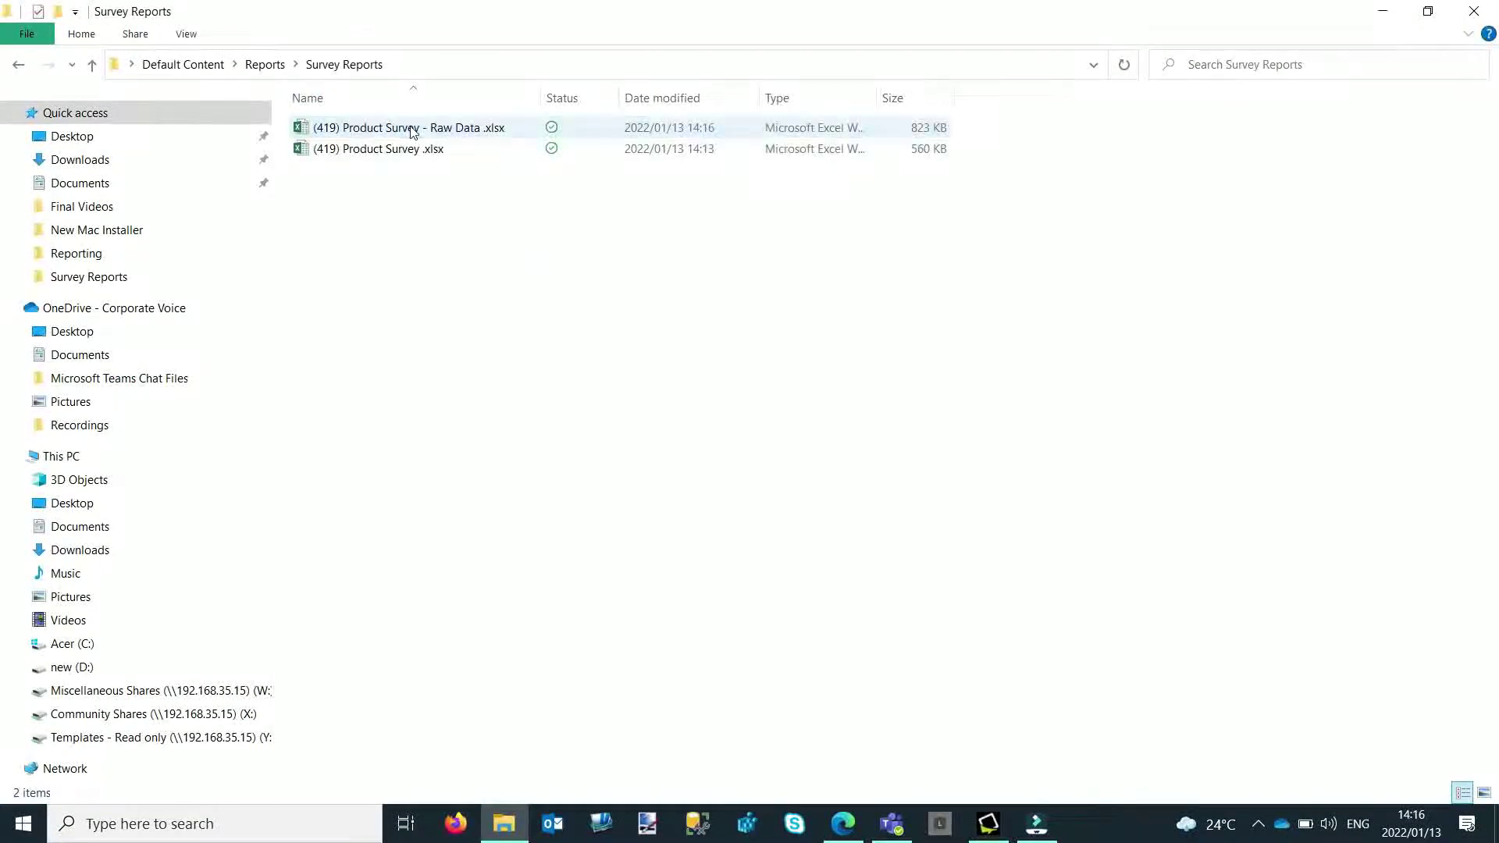
pyautogui.doubleClick(411, 128)
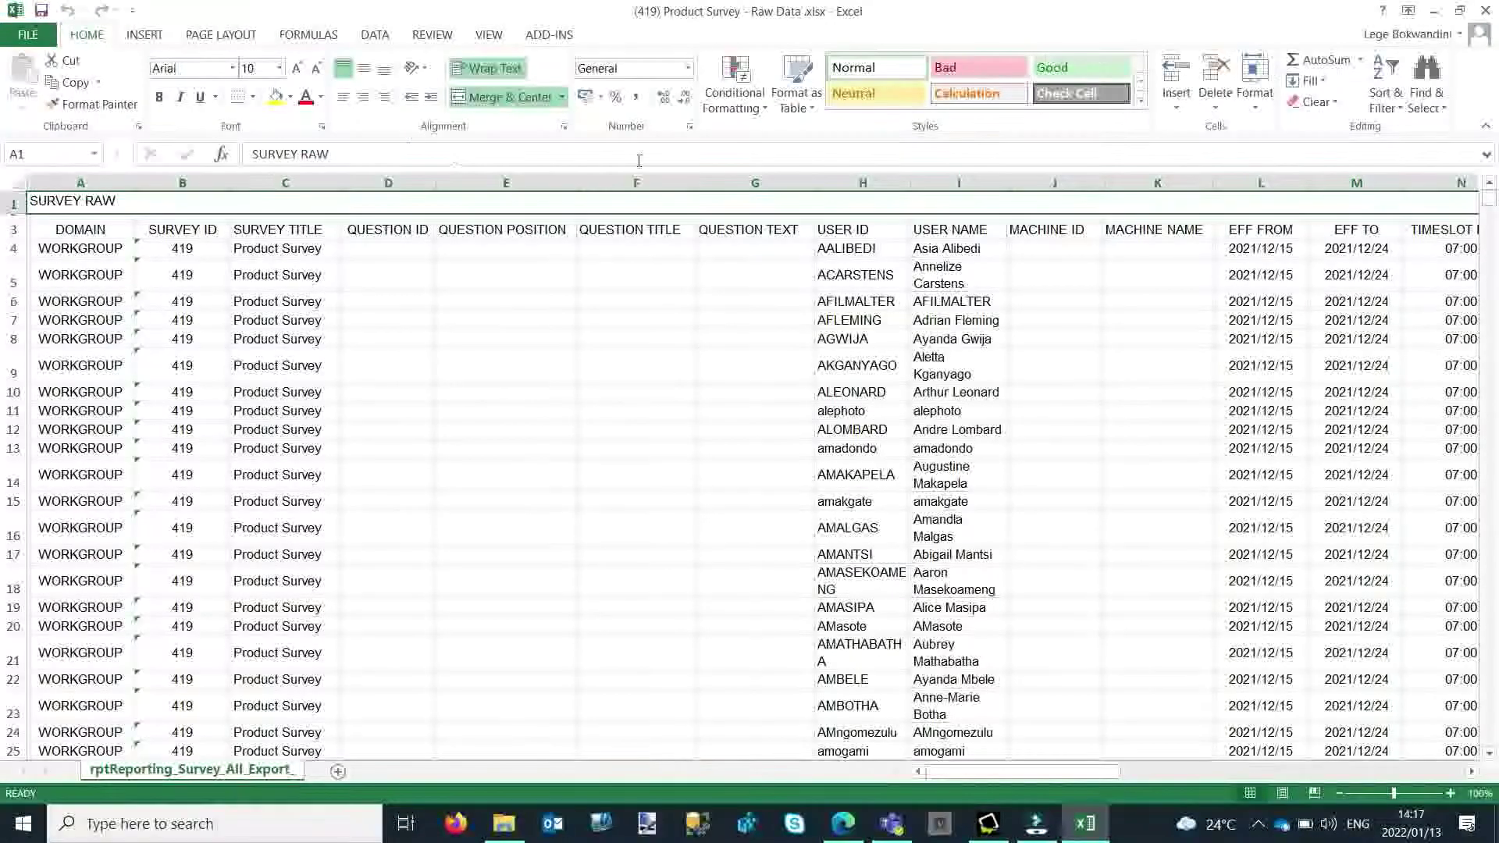
# Look through the survey question and response rows in the raw data workbook
pyautogui.moveTo(1489, 197); pyautogui.dragTo(1488, 521)
pyautogui.scroll(20, 771, 458)
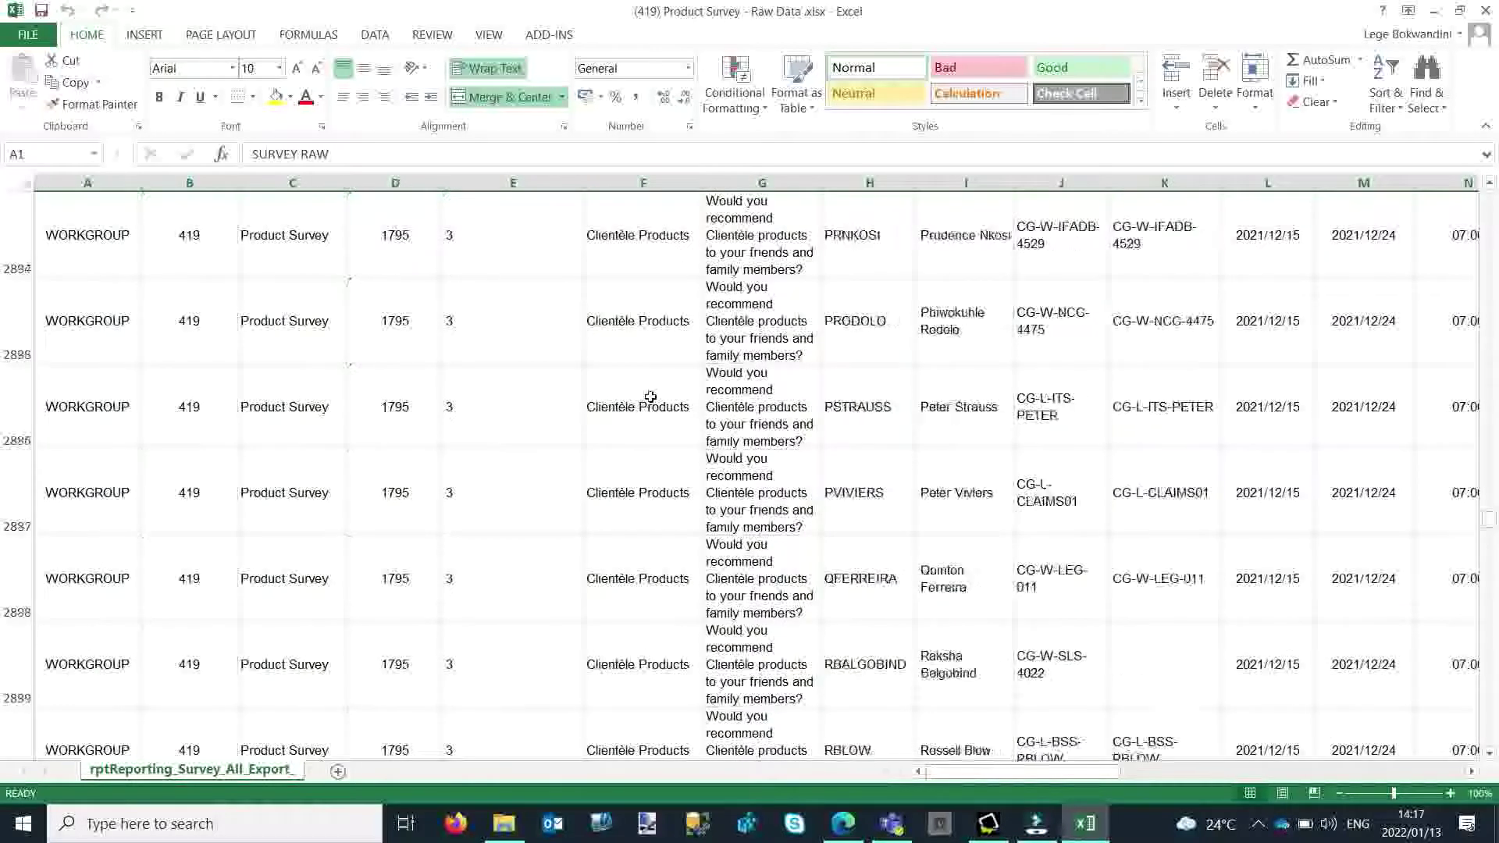
pyautogui.scroll(20, 700, 381)
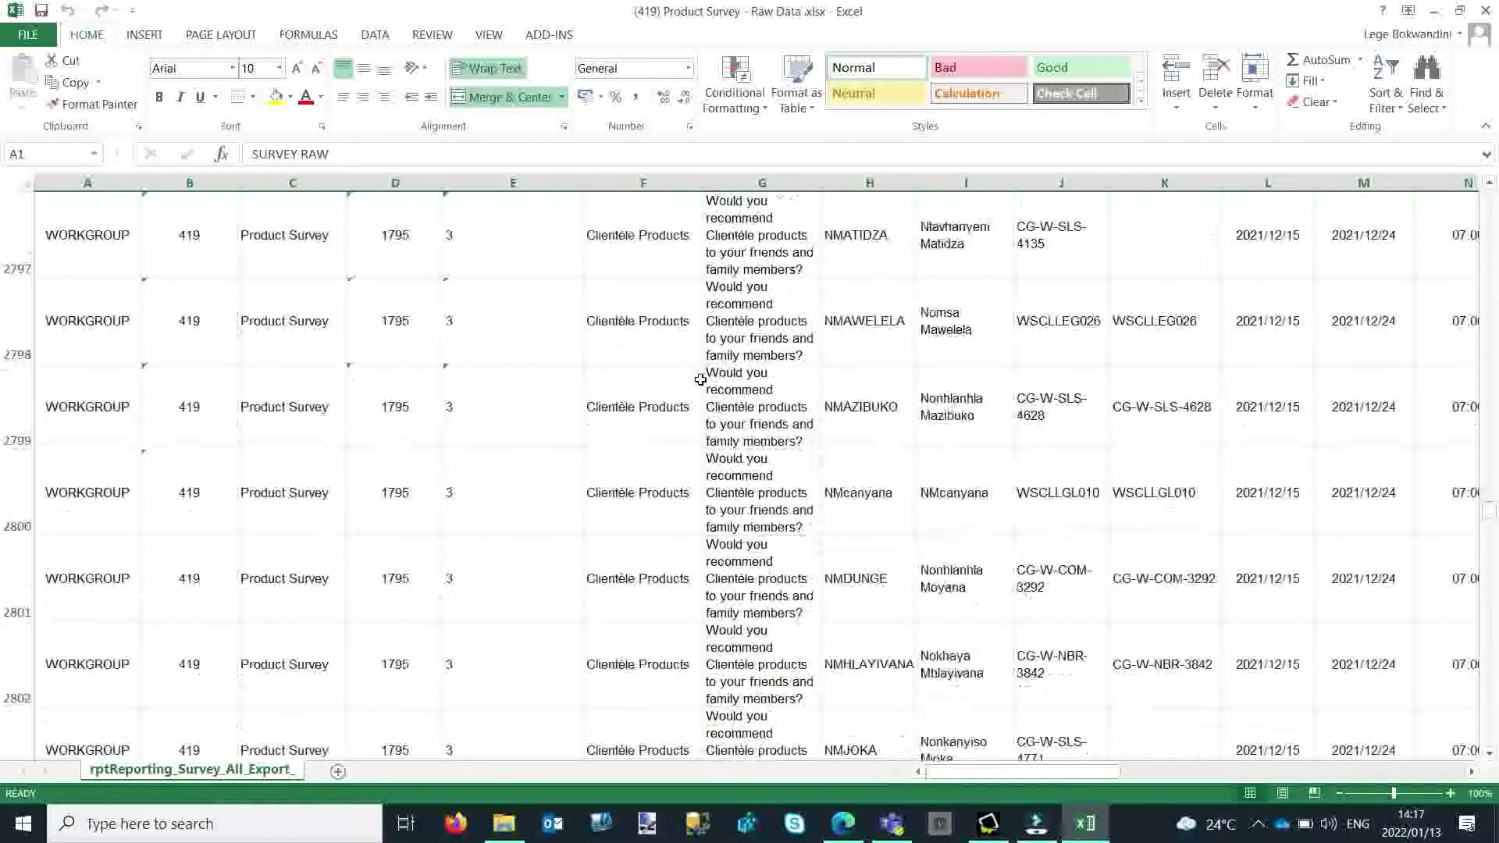
pyautogui.scroll(11, 700, 380)
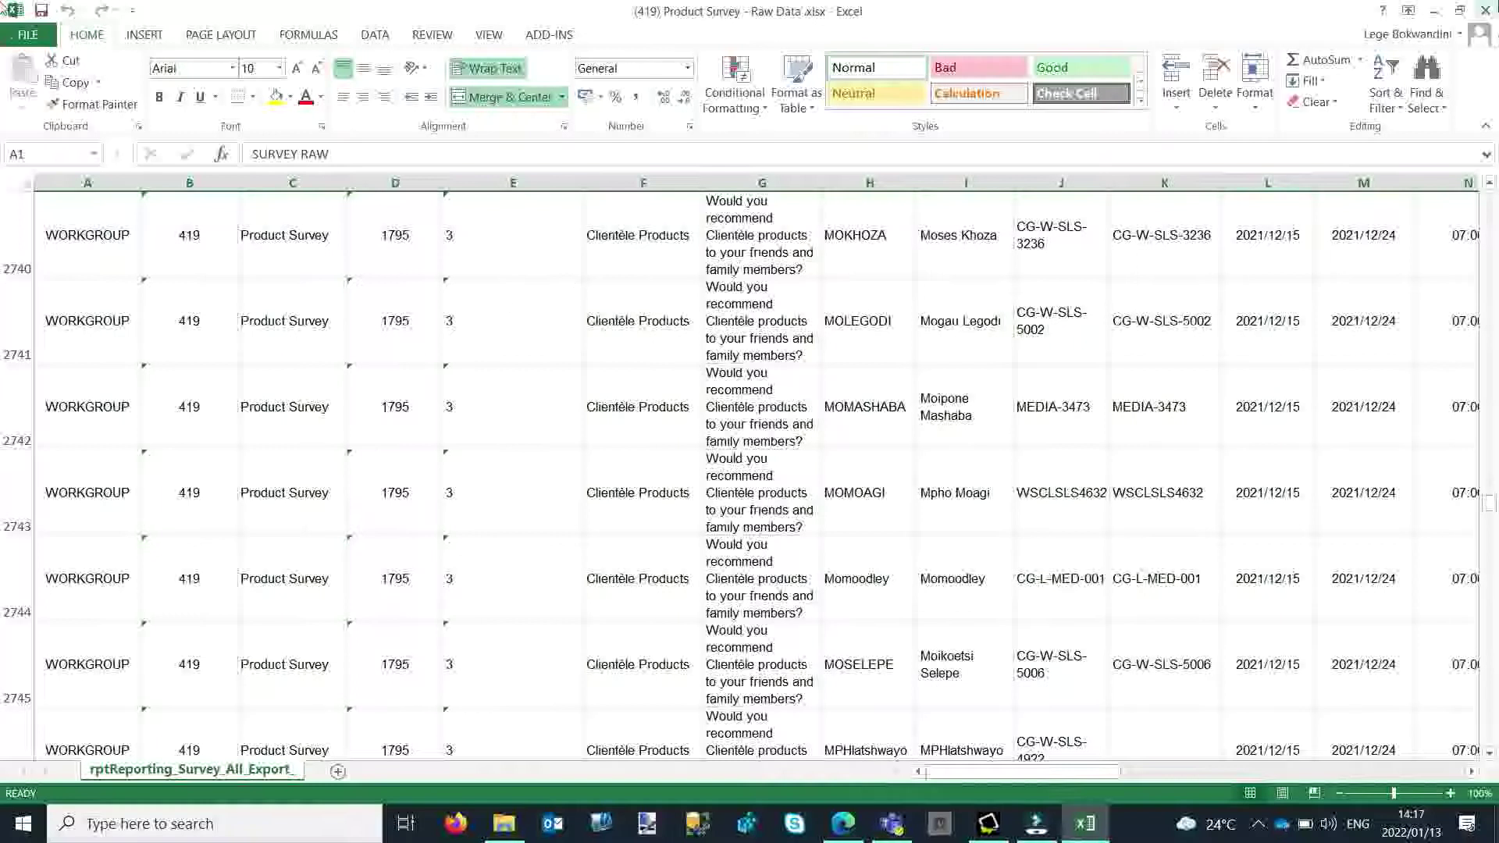
# Close the raw data workbook and the Survey Reports folder and switch back to Corporate LAN Advertising
pyautogui.click(1484, 10)
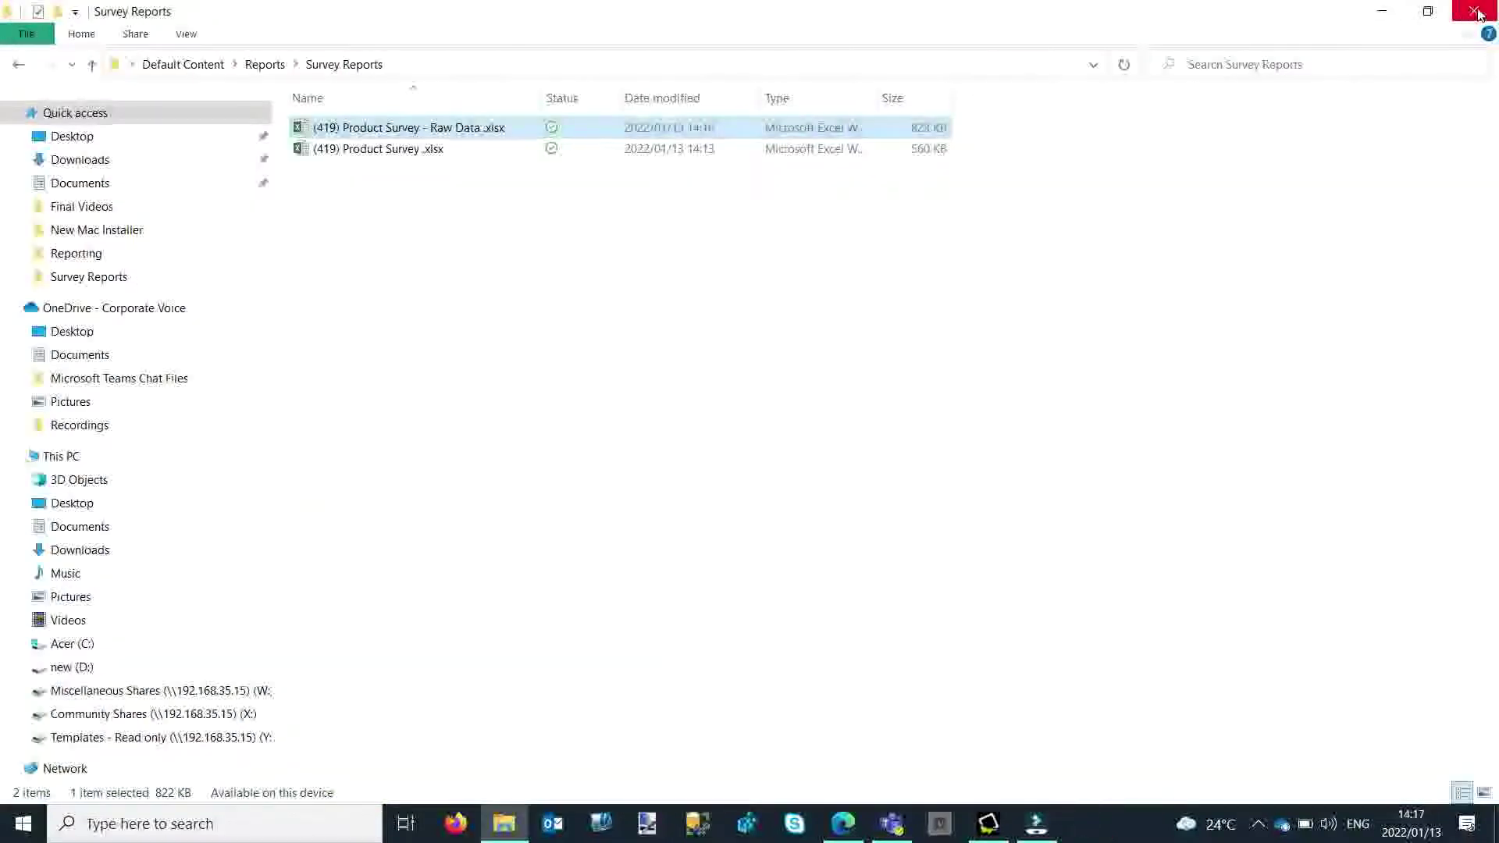
pyautogui.click(1477, 12)
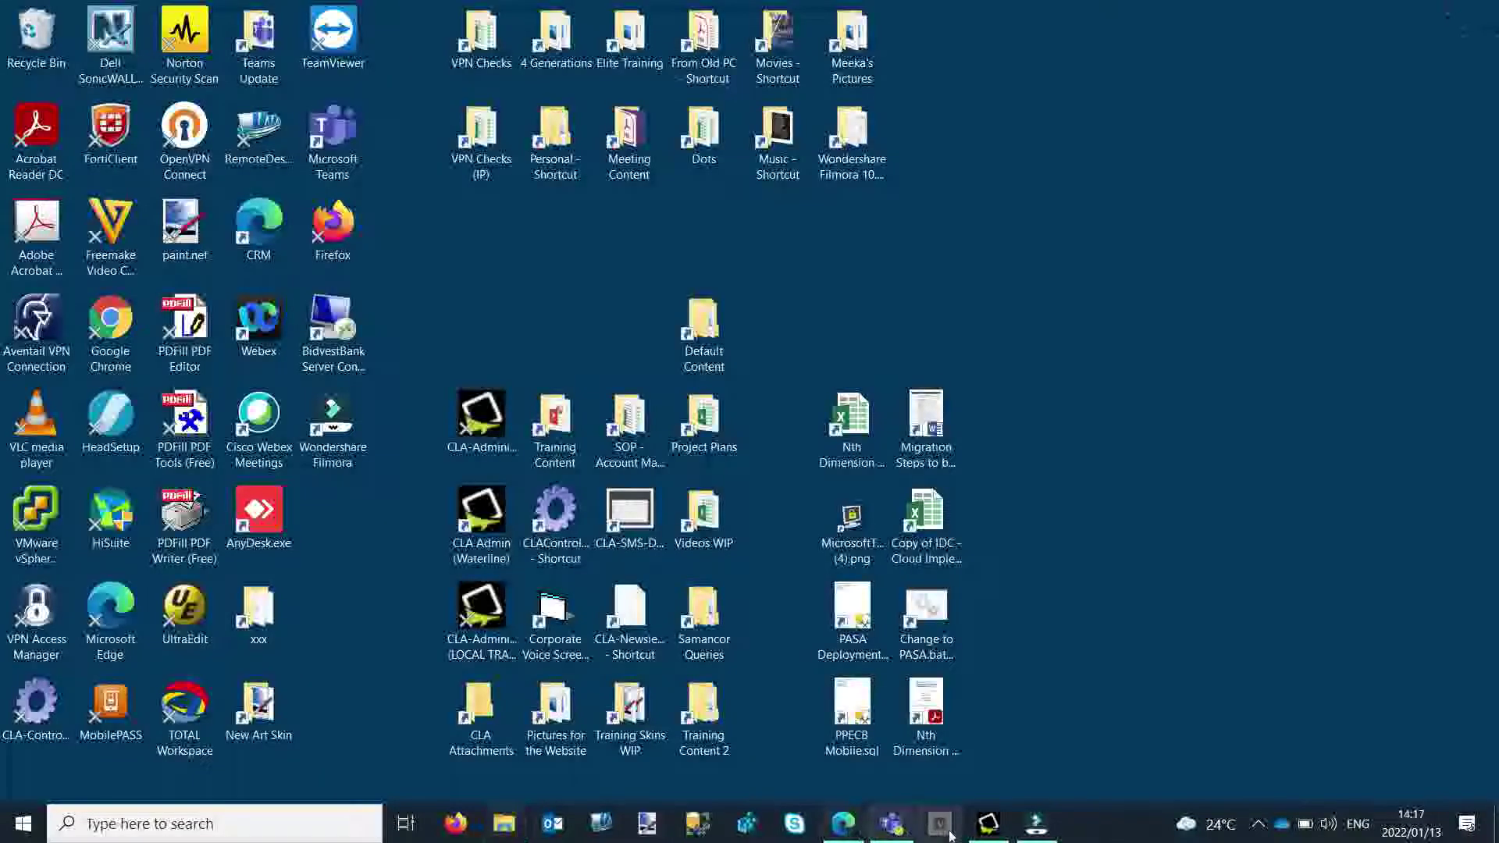
pyautogui.click(988, 826)
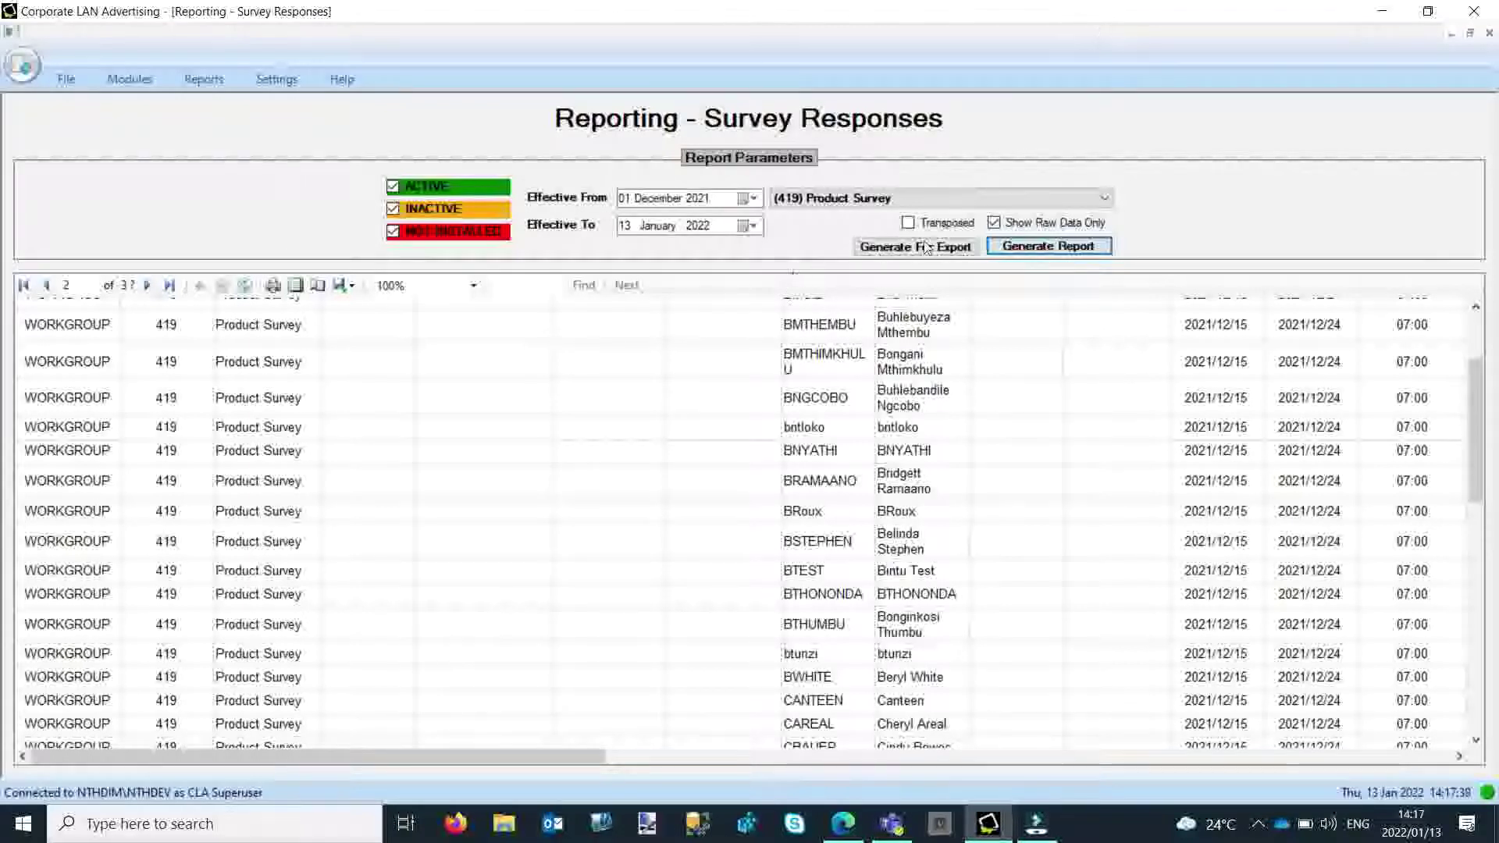
# Generate the Product Survey report with Show Raw Data Only disabled and Transposed enabled, and acknowledge the Excel export notice
pyautogui.click(1005, 222)
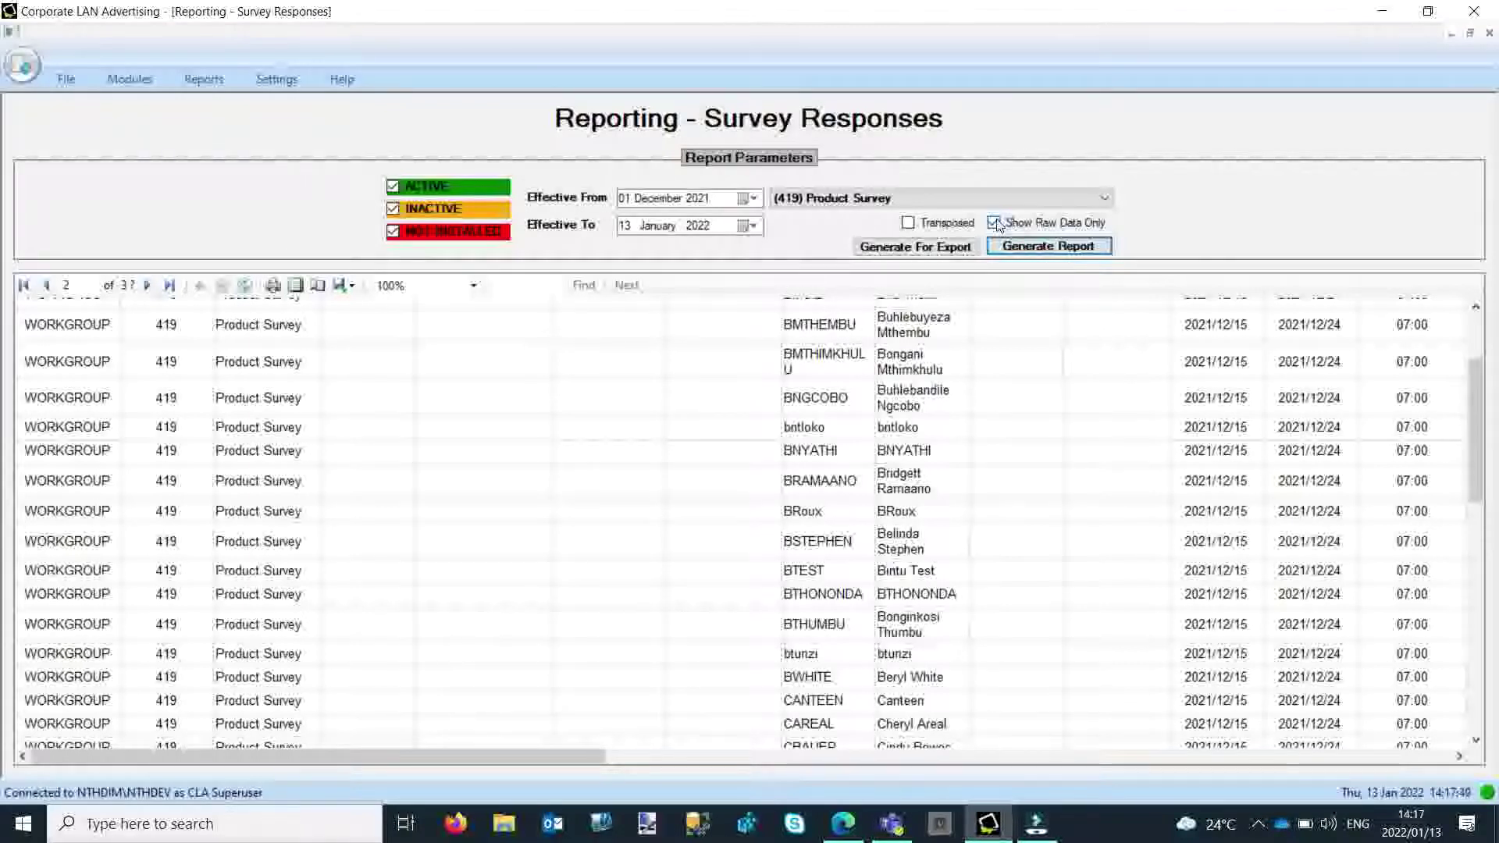
pyautogui.click(909, 223)
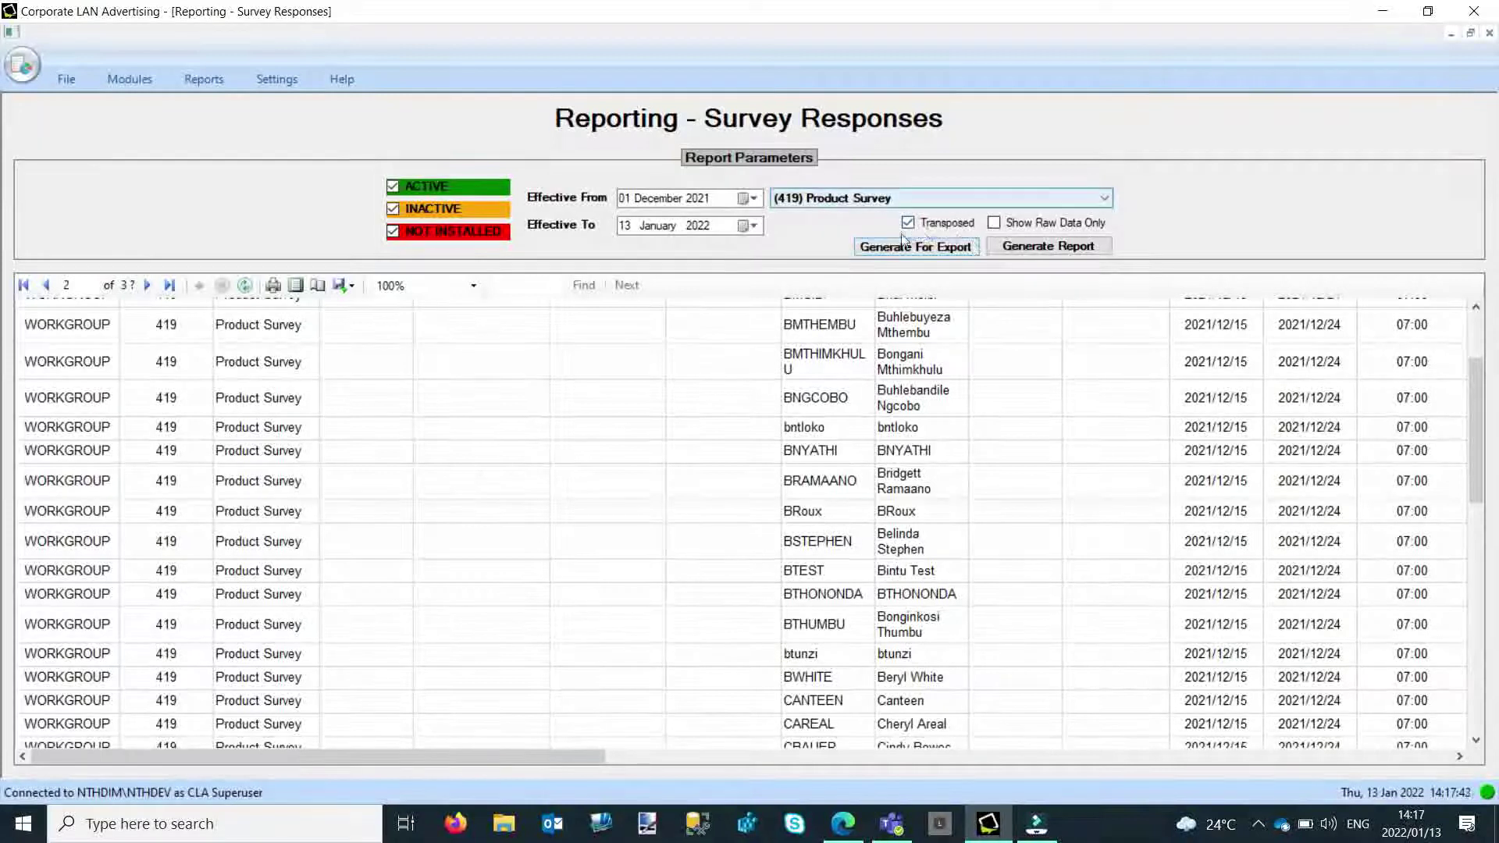
pyautogui.click(1054, 248)
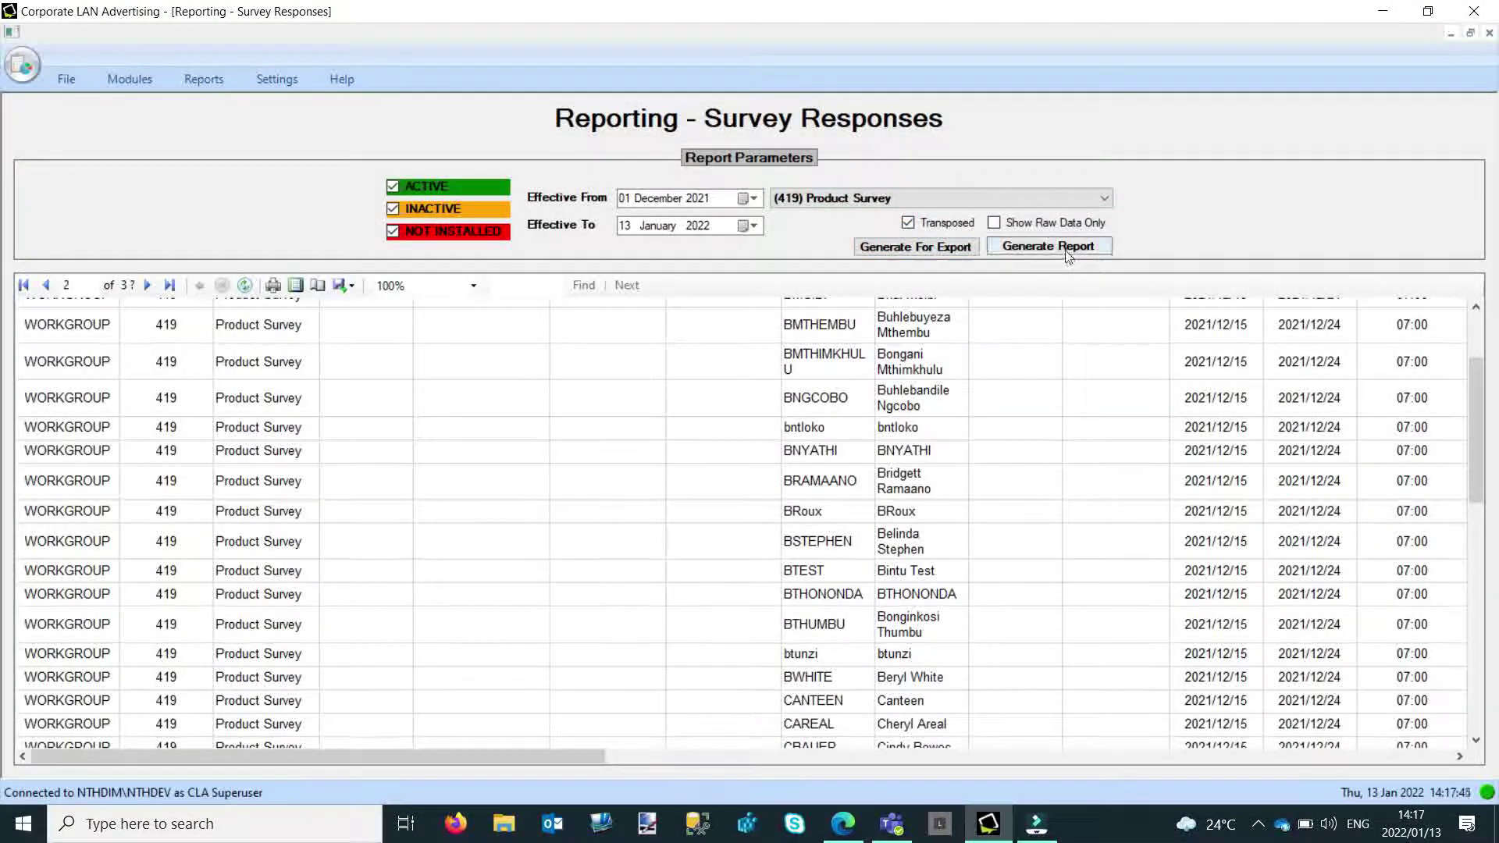
pyautogui.click(1068, 253)
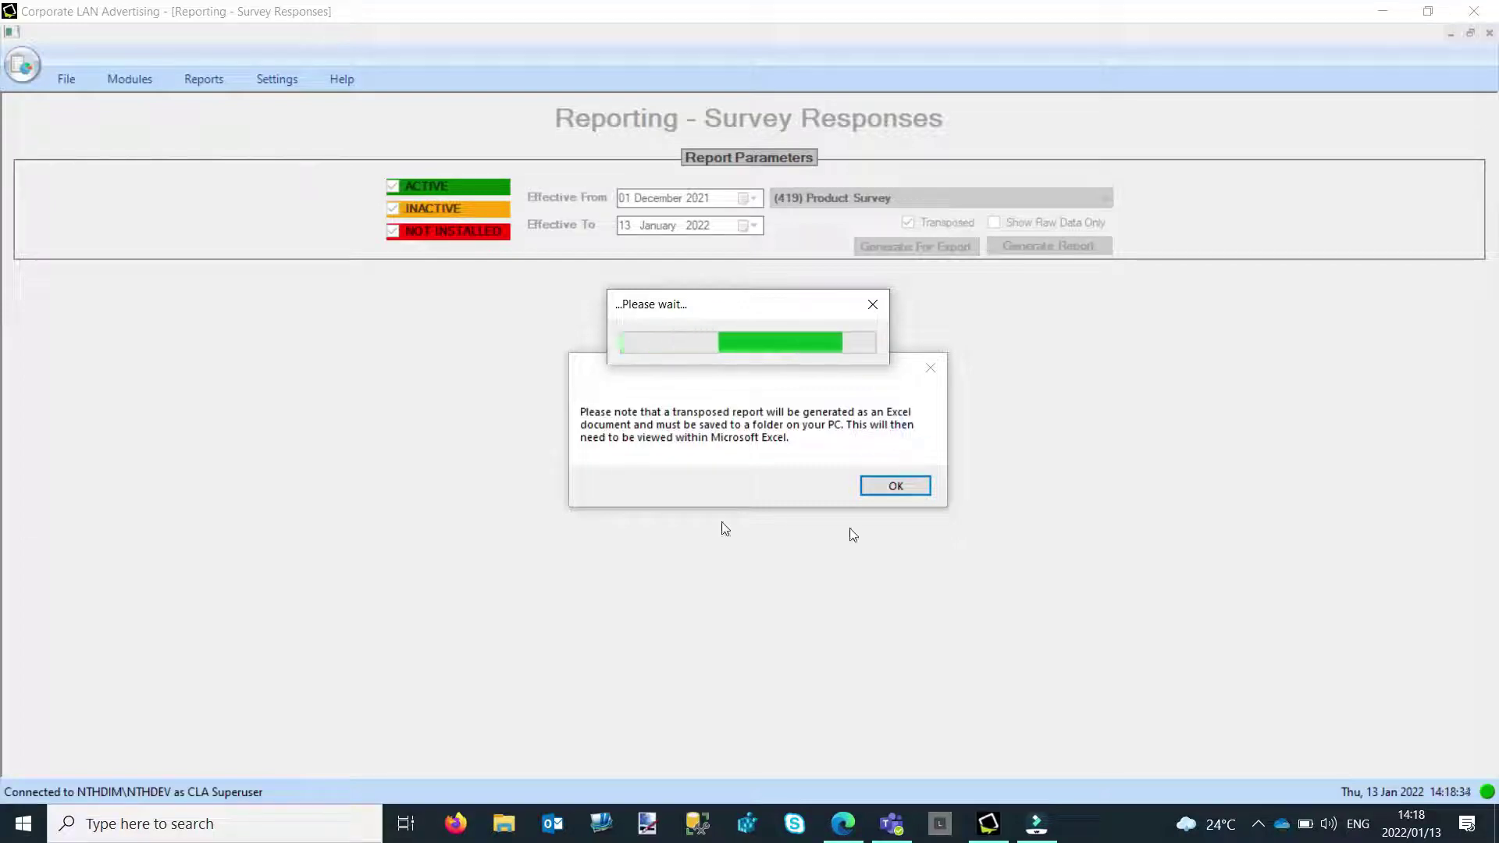
pyautogui.click(915, 490)
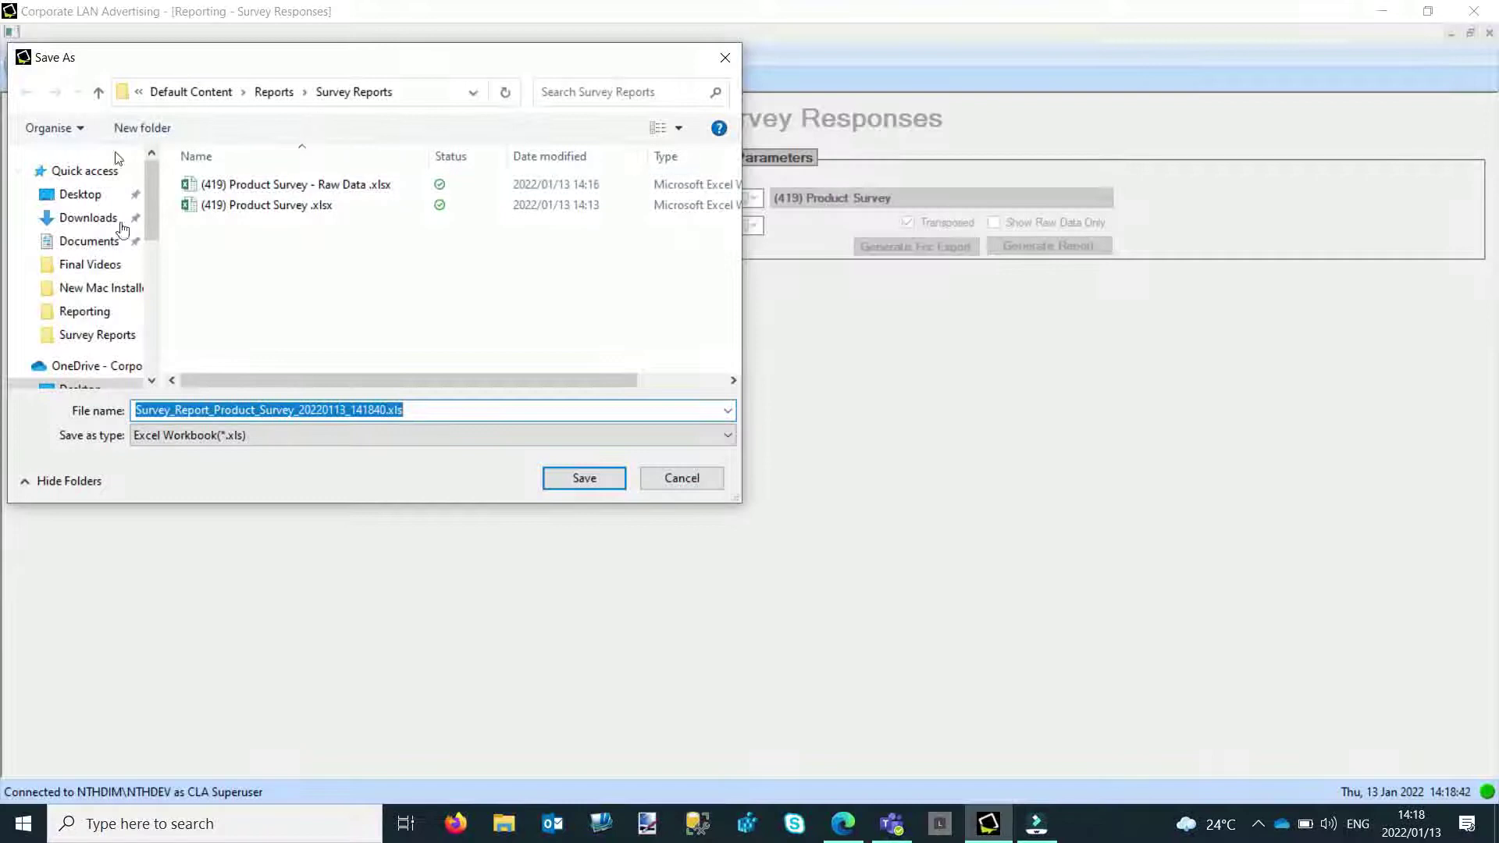
# Save the transposed report in the Survey Reports folder as "Transposed (419).xls"
pyautogui.click(380, 409)
pyautogui.moveTo(384, 410); pyautogui.dragTo(103, 399)
pyautogui.write('Tran')
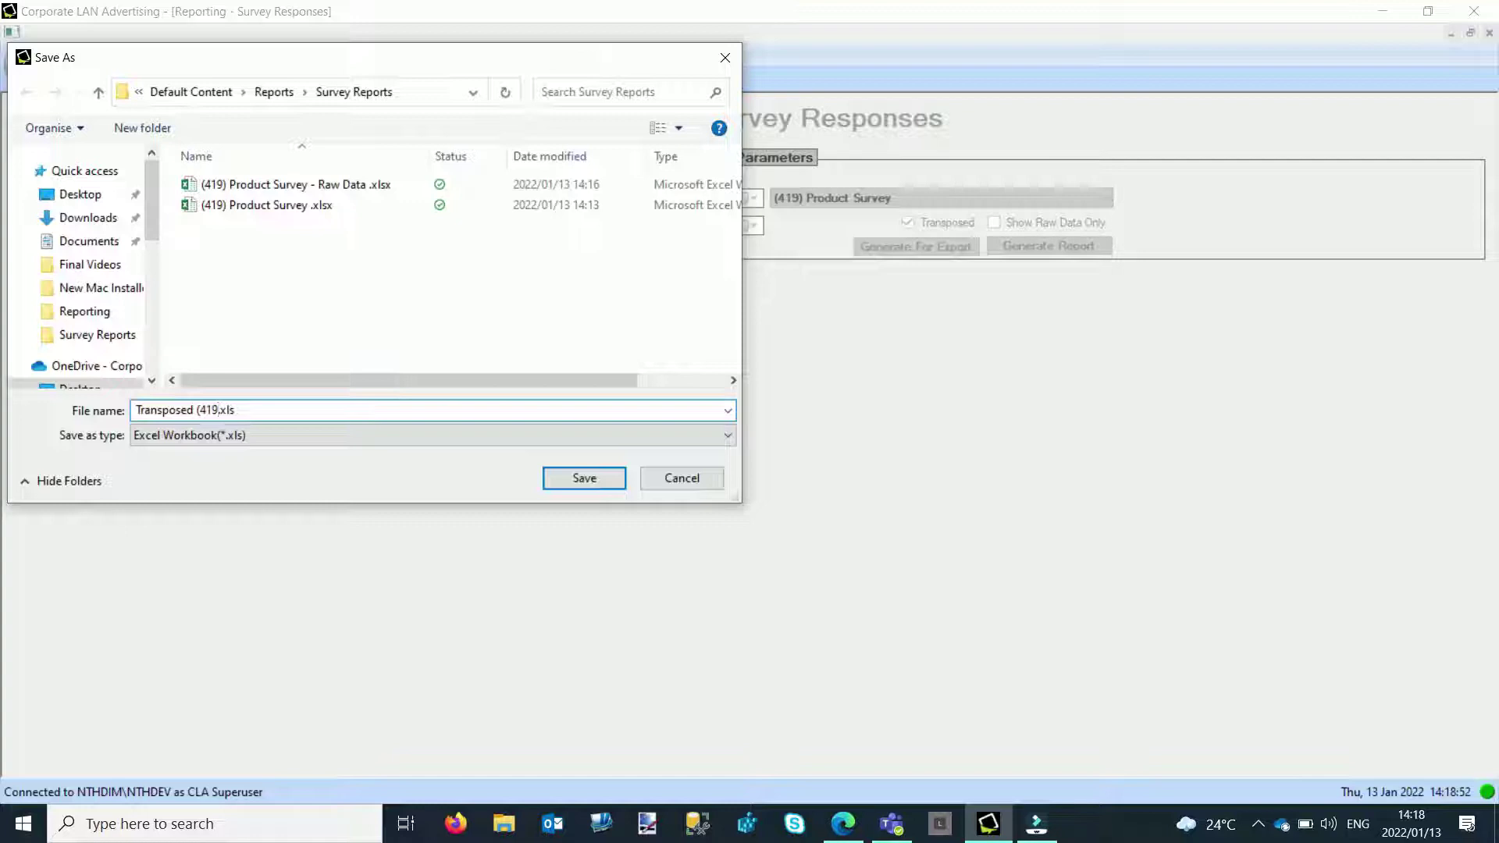
pyautogui.write('sposed (419)')
pyautogui.click(613, 481)
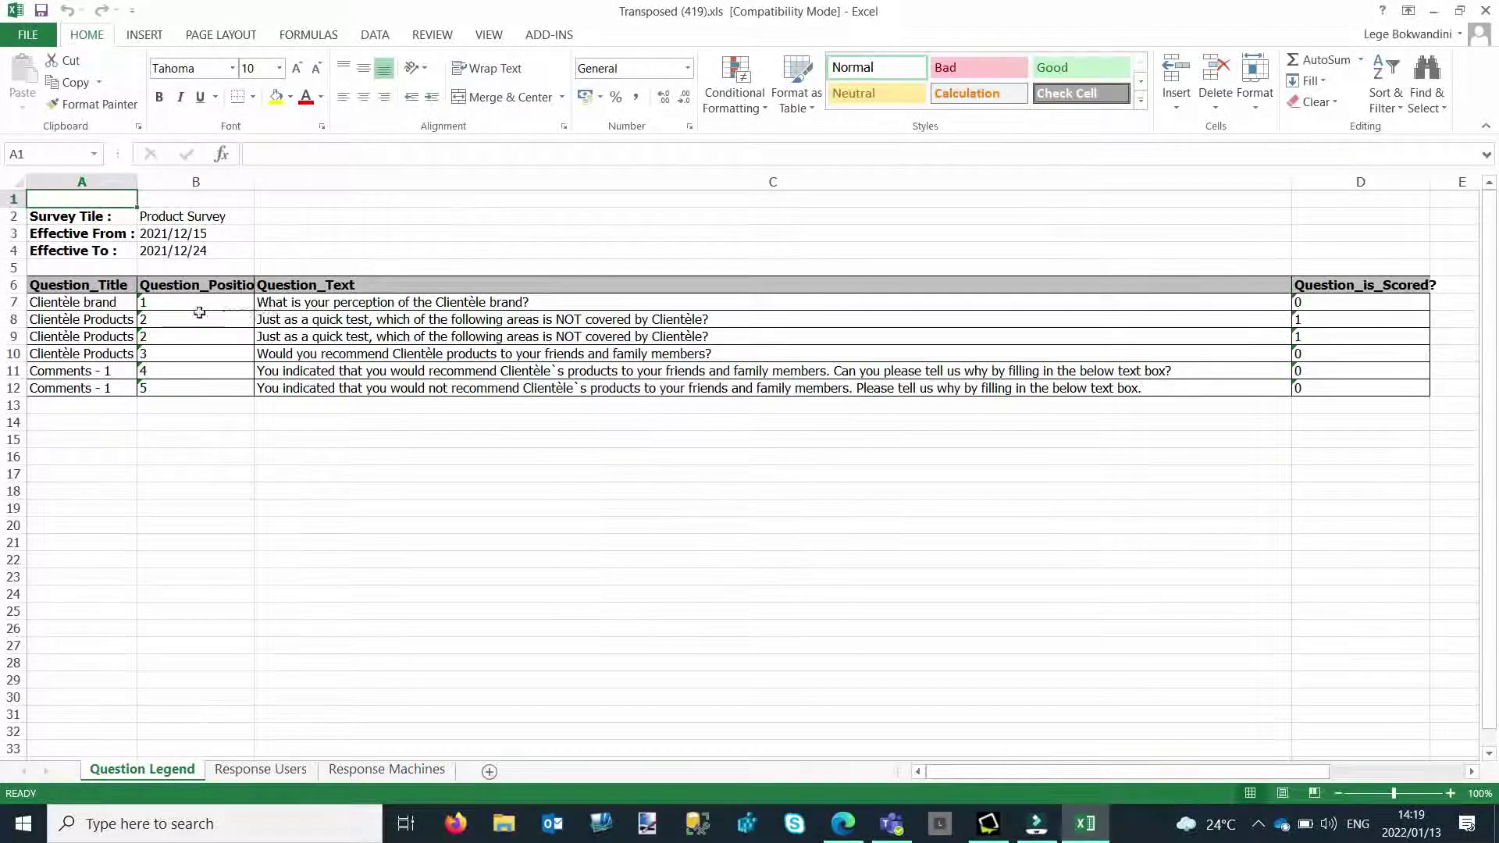
# Examine the question positions, question texts and scored flags on the Question Legend sheet
pyautogui.moveTo(194, 302); pyautogui.dragTo(192, 388)
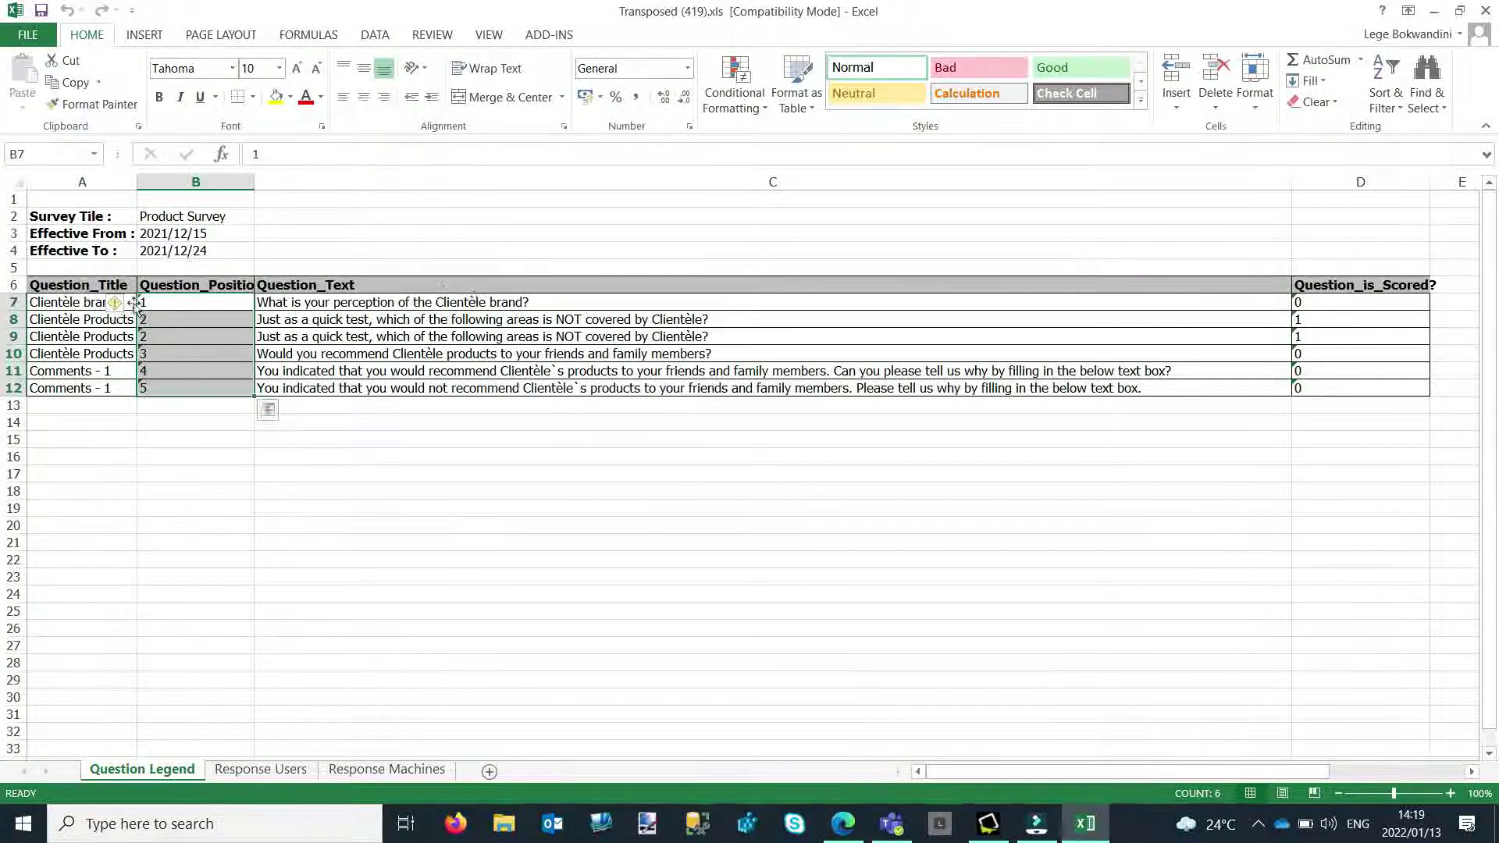
pyautogui.click(430, 351)
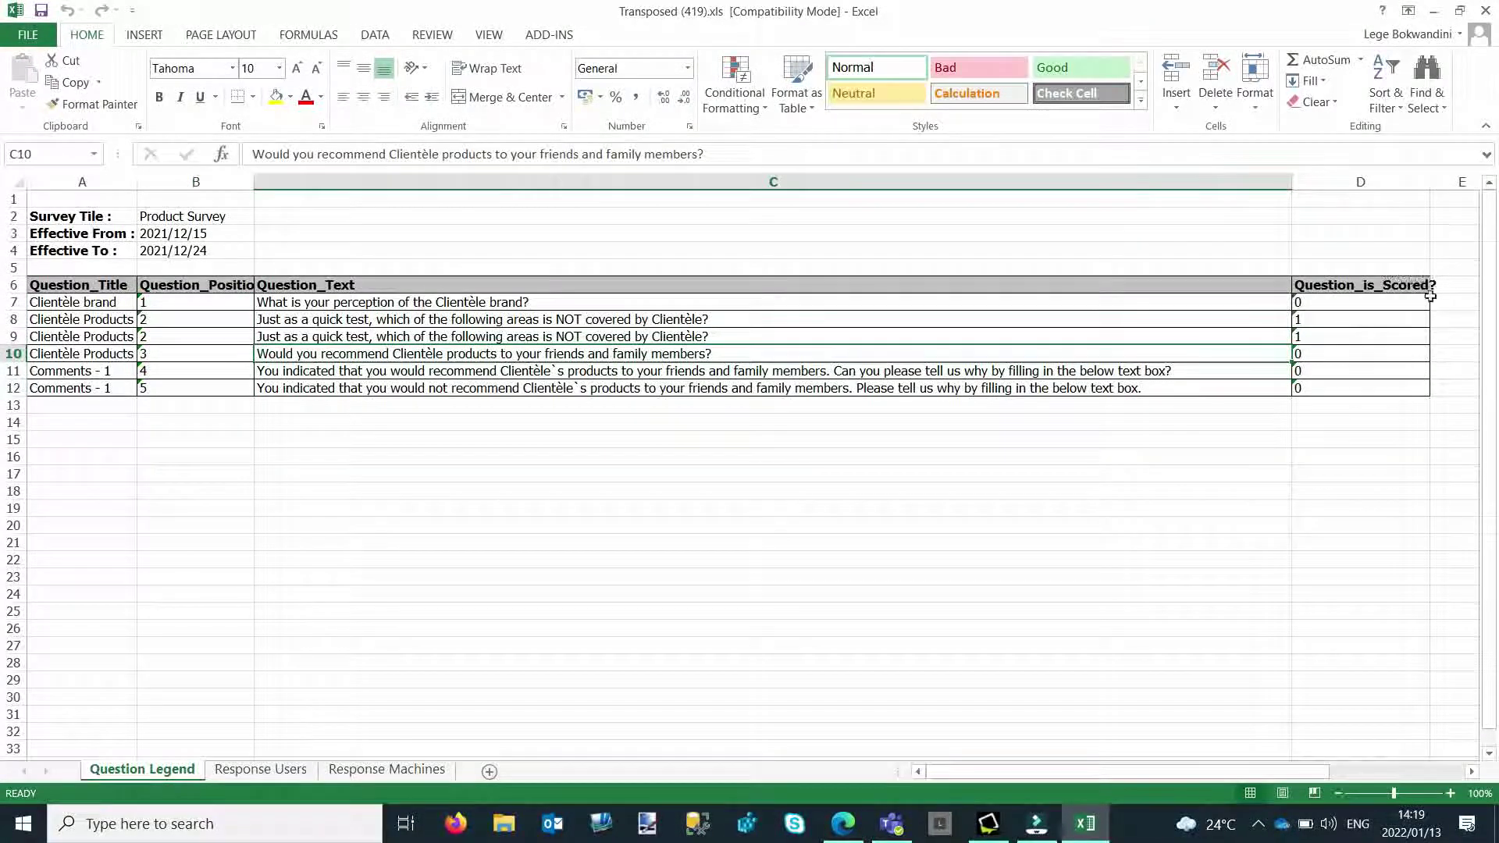
pyautogui.click(1314, 303)
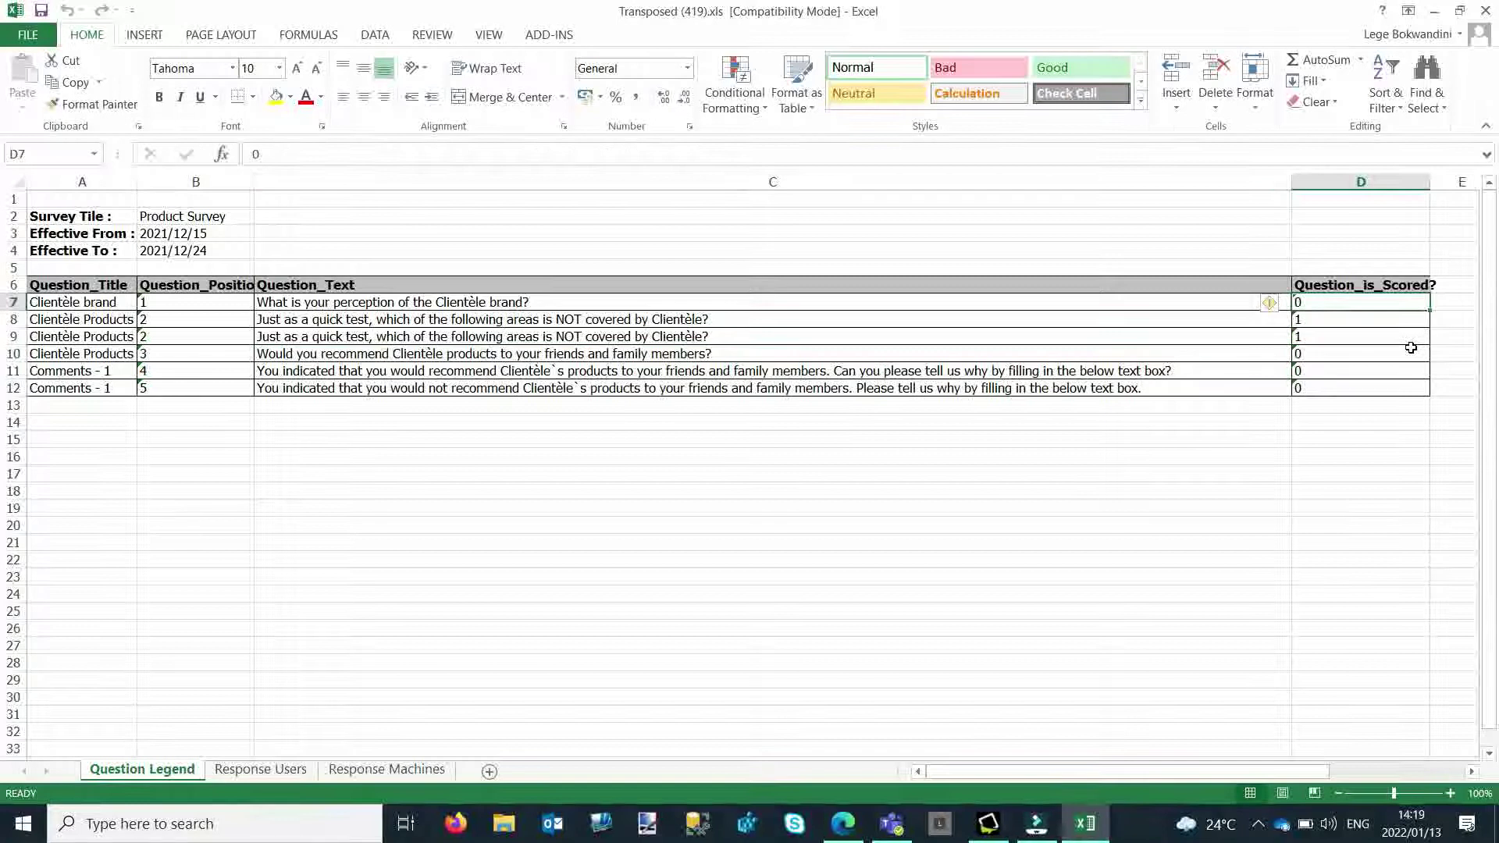
pyautogui.click(1316, 318)
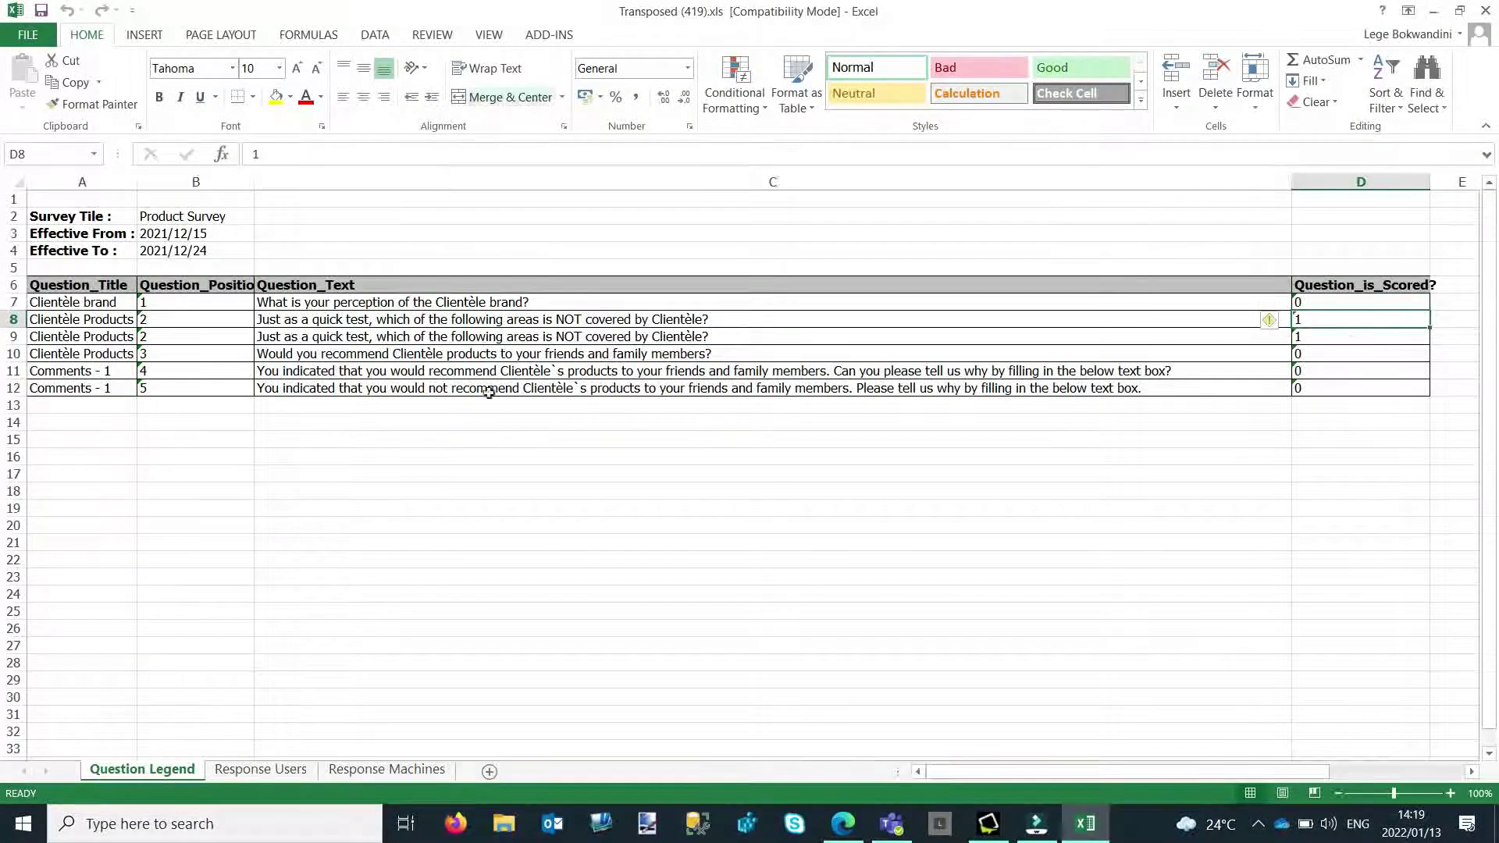
# Open the Response Users sheet and examine the Q1 to Q4 question columns
pyautogui.click(286, 776)
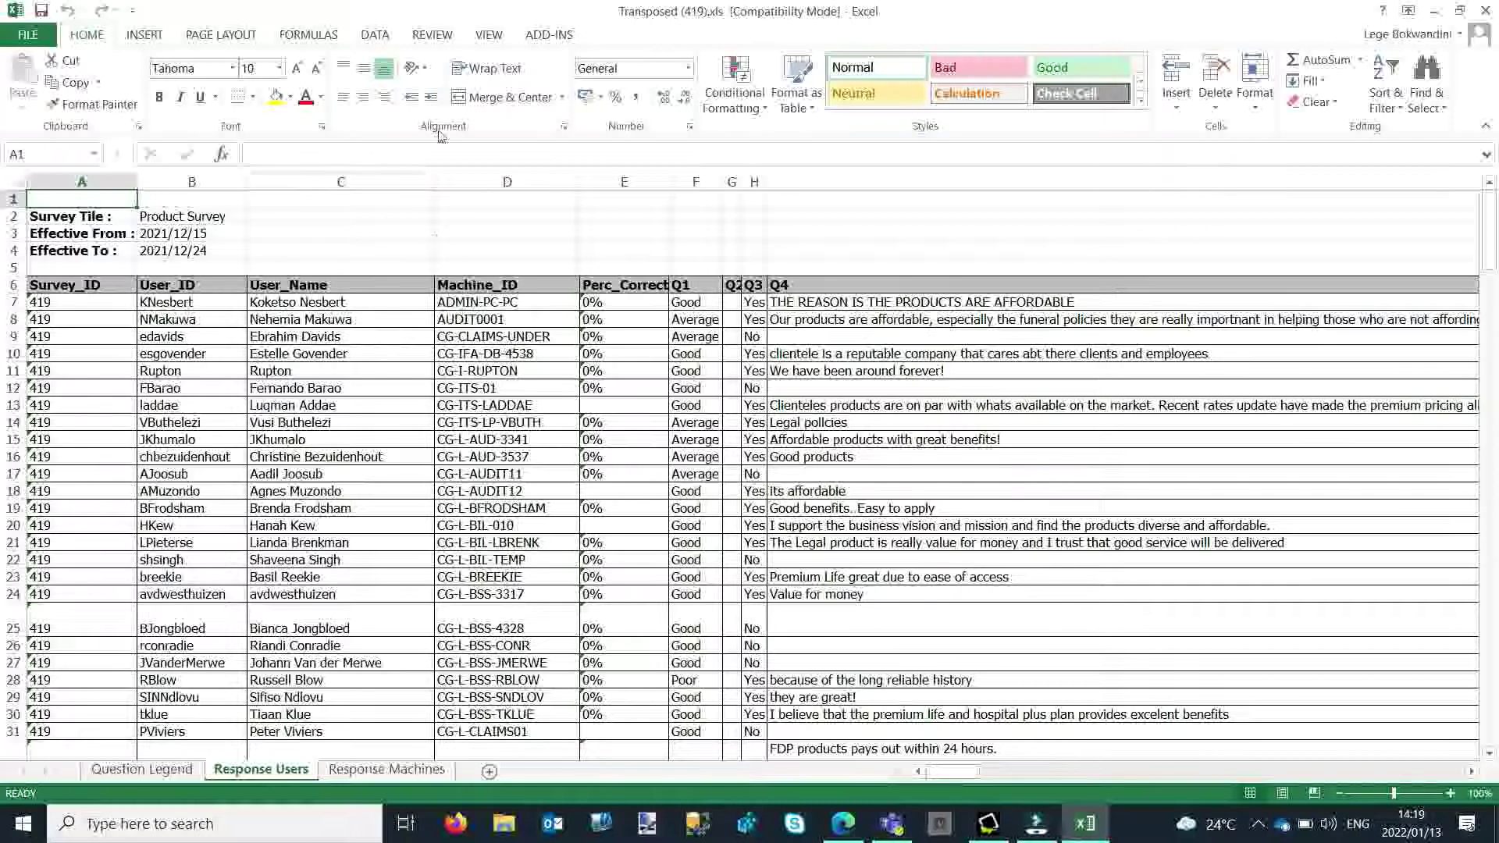
pyautogui.click(684, 290)
pyautogui.click(732, 285)
pyautogui.click(754, 284)
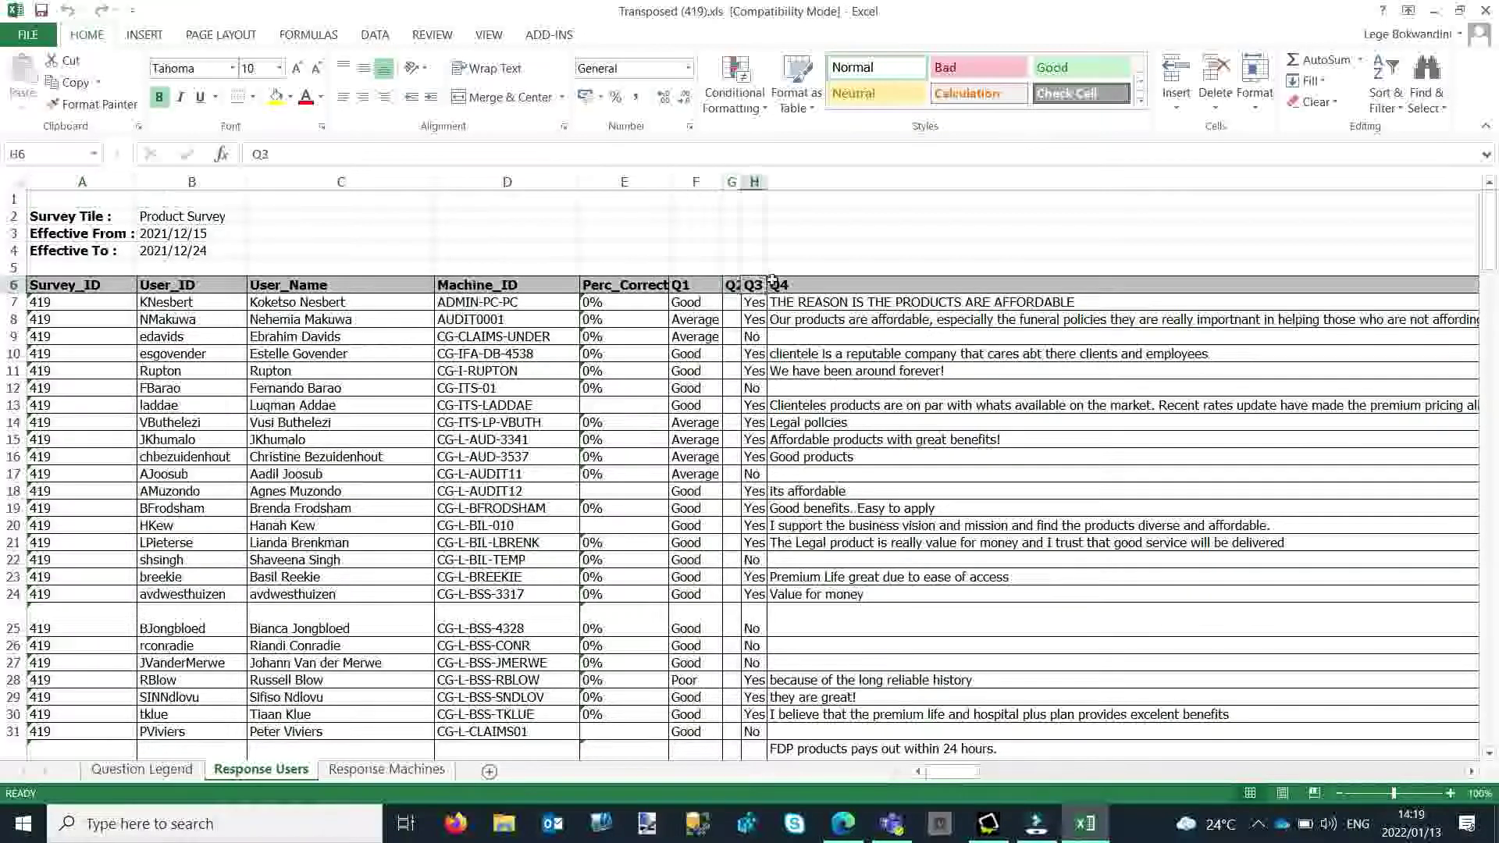
pyautogui.click(774, 285)
pyautogui.moveTo(967, 773)
pyautogui.mouseDown()
pyautogui.moveTo(1453, 781)
pyautogui.moveTo(952, 773)
pyautogui.mouseUp()
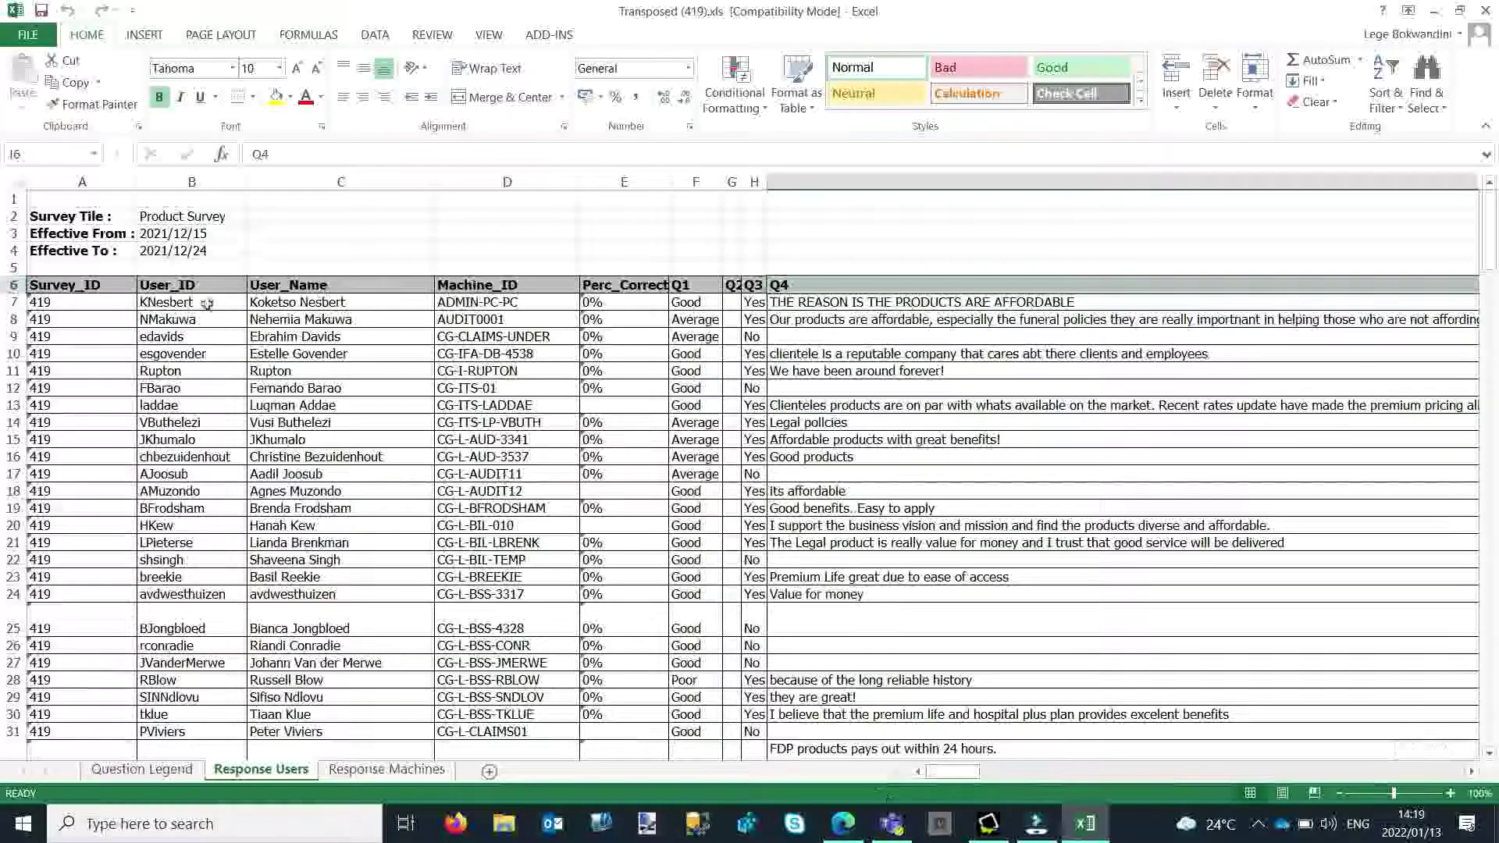
# Examine the listed user IDs, the responses across row 20 and the header row on the Response Users sheet
pyautogui.moveTo(206, 303); pyautogui.dragTo(136, 740)
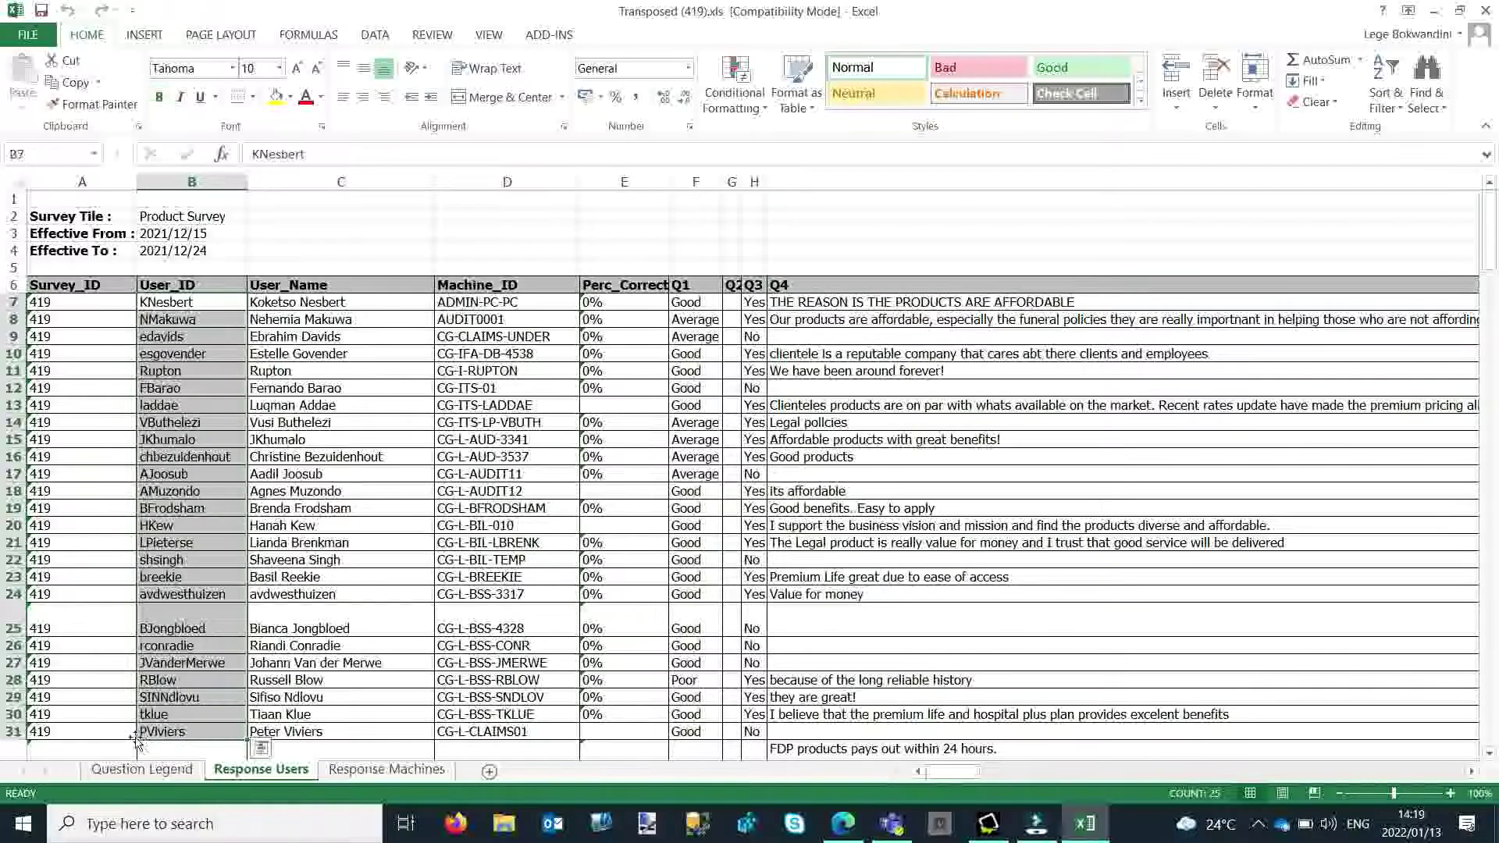
pyautogui.moveTo(175, 526); pyautogui.dragTo(1007, 521)
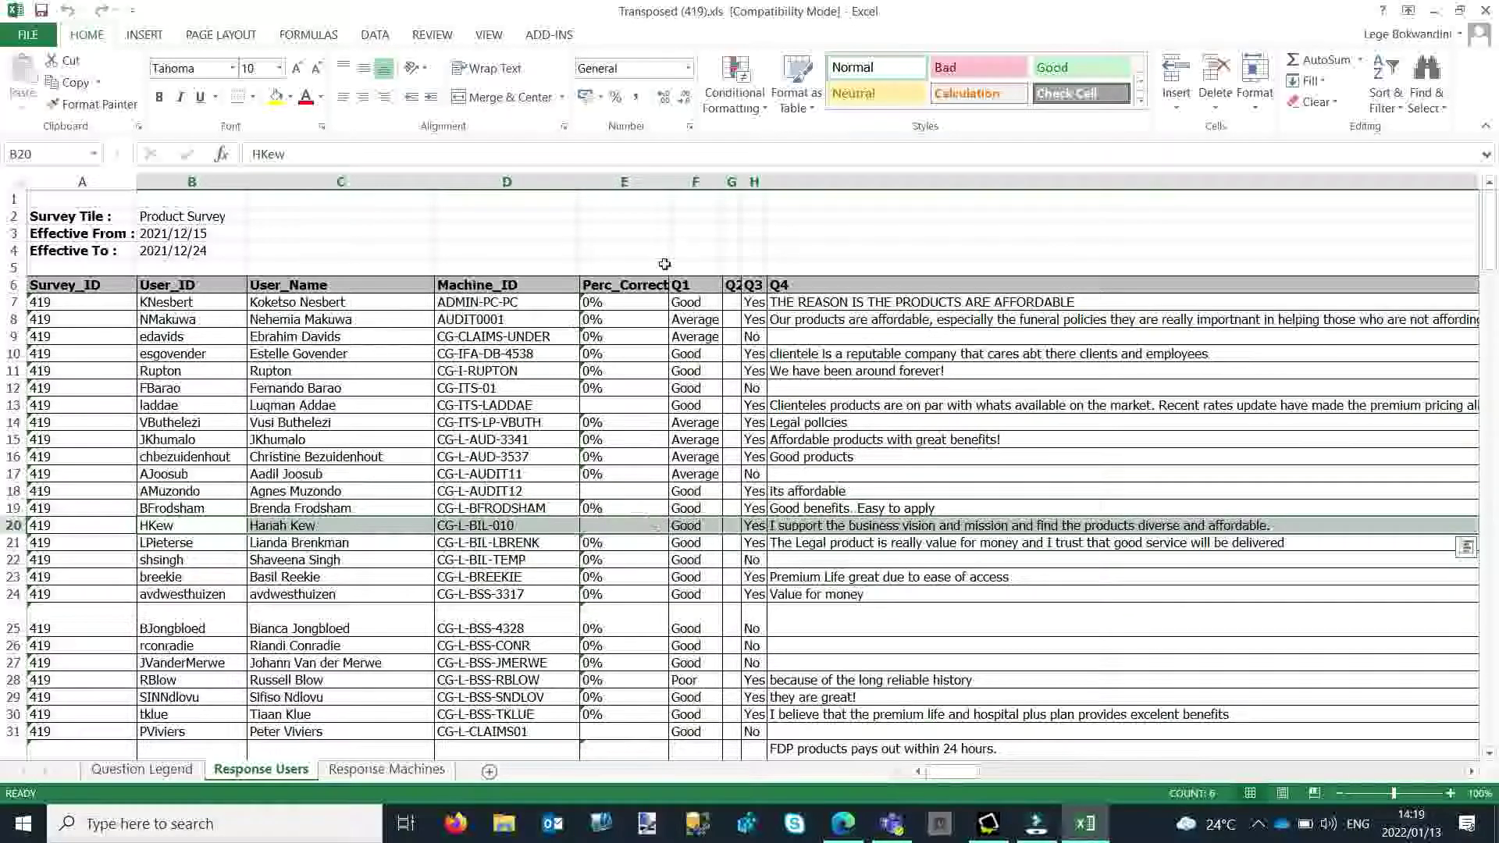
pyautogui.click(690, 526)
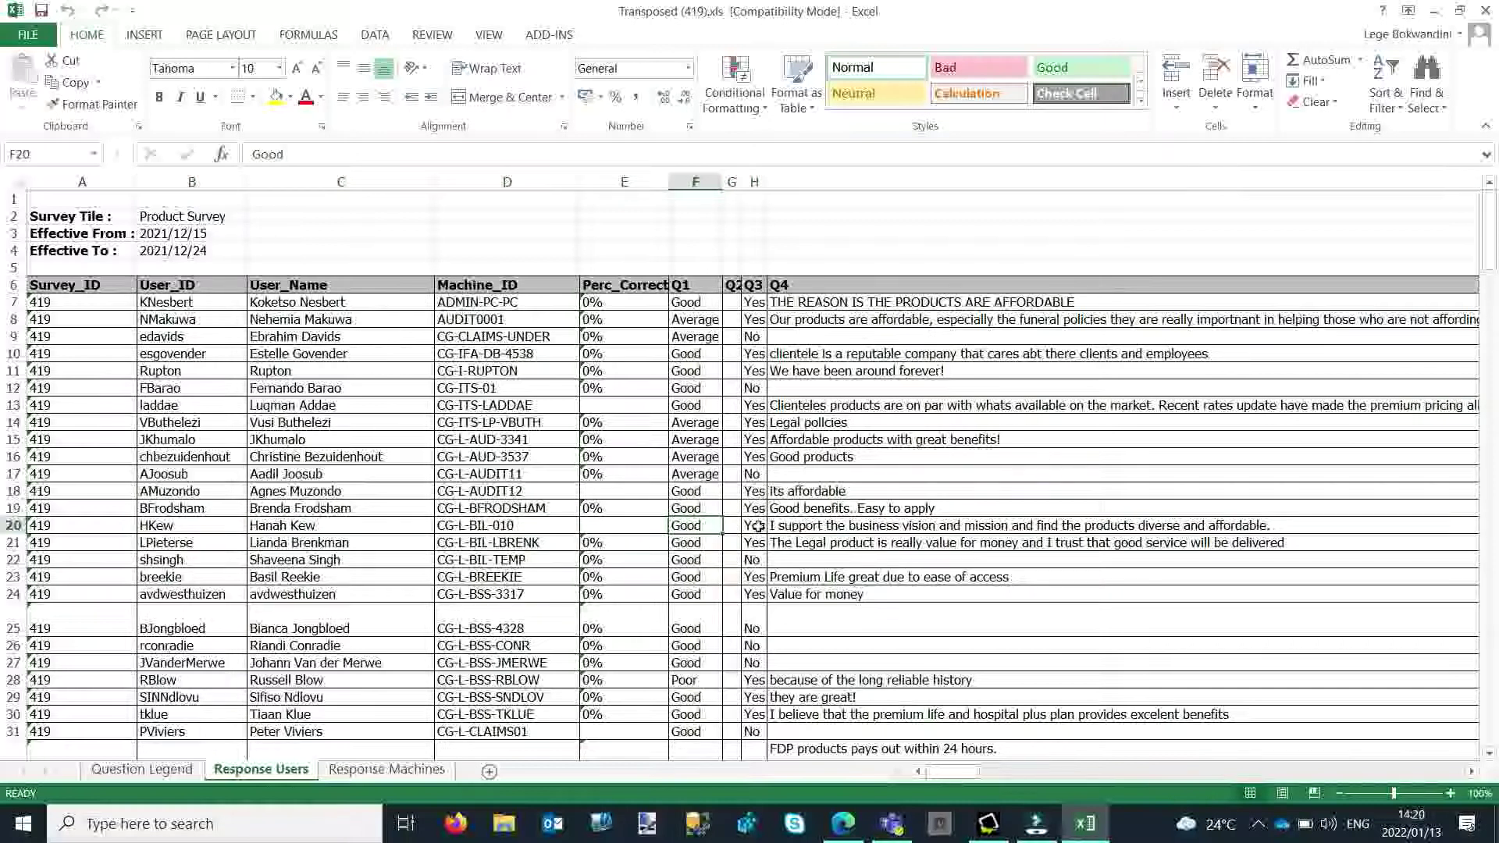
pyautogui.click(902, 525)
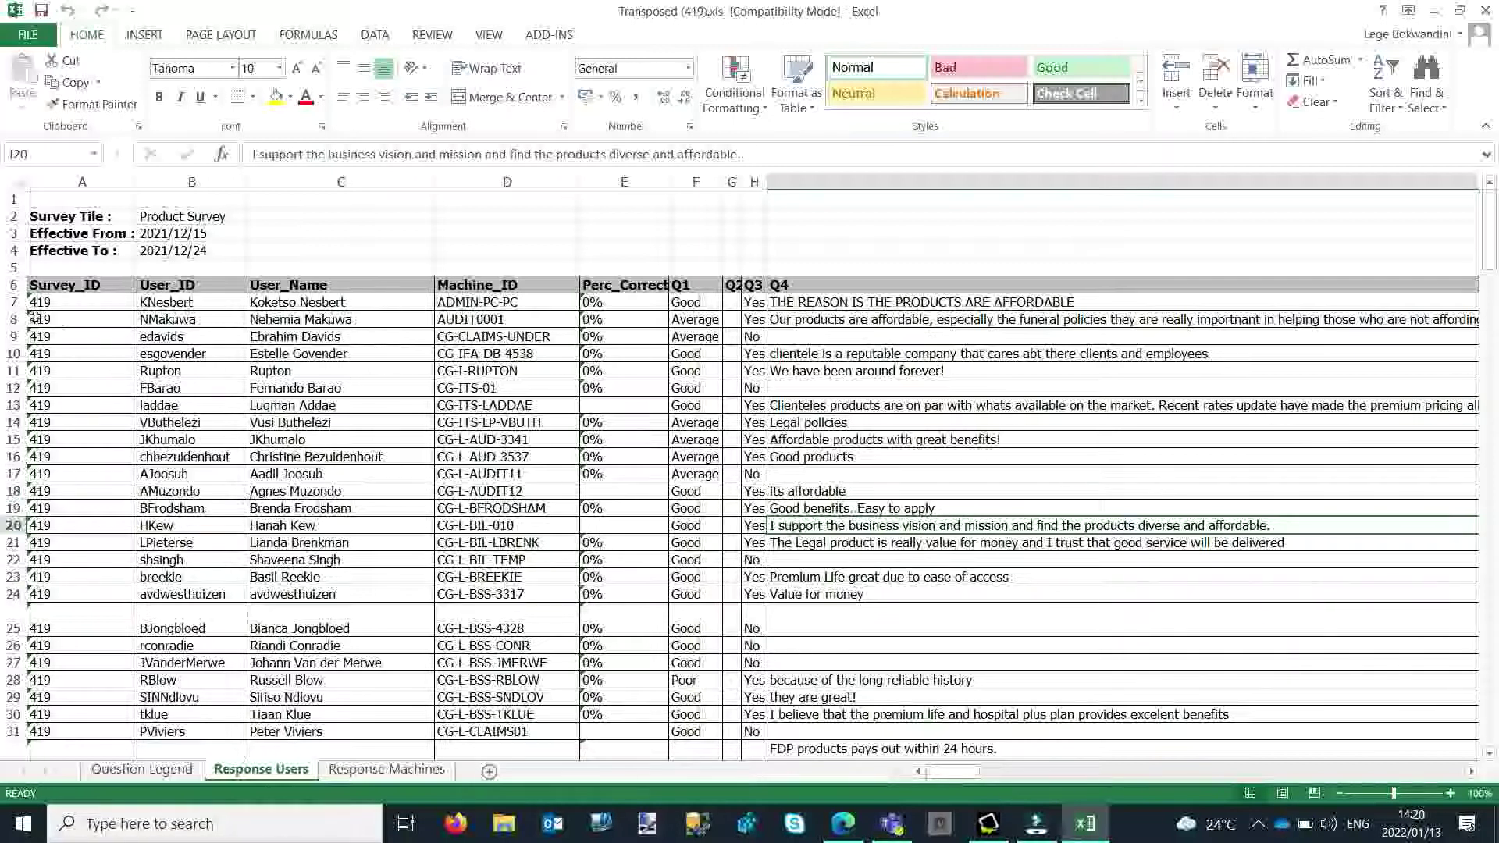
pyautogui.click(14, 284)
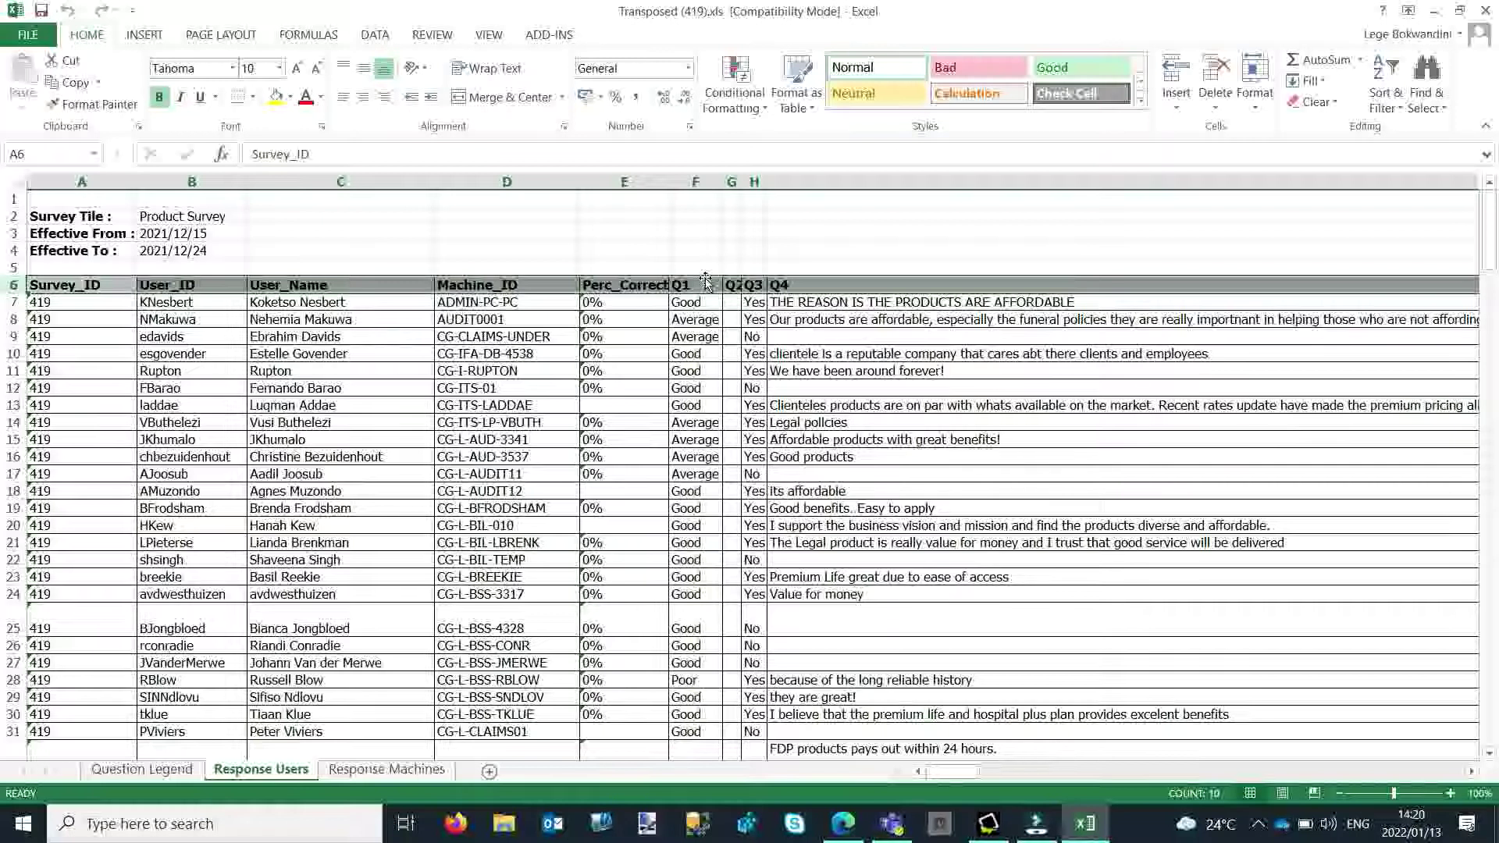
# Review the machine IDs on the Response Machines sheet and close the transposed workbook without saving changes
pyautogui.click(422, 773)
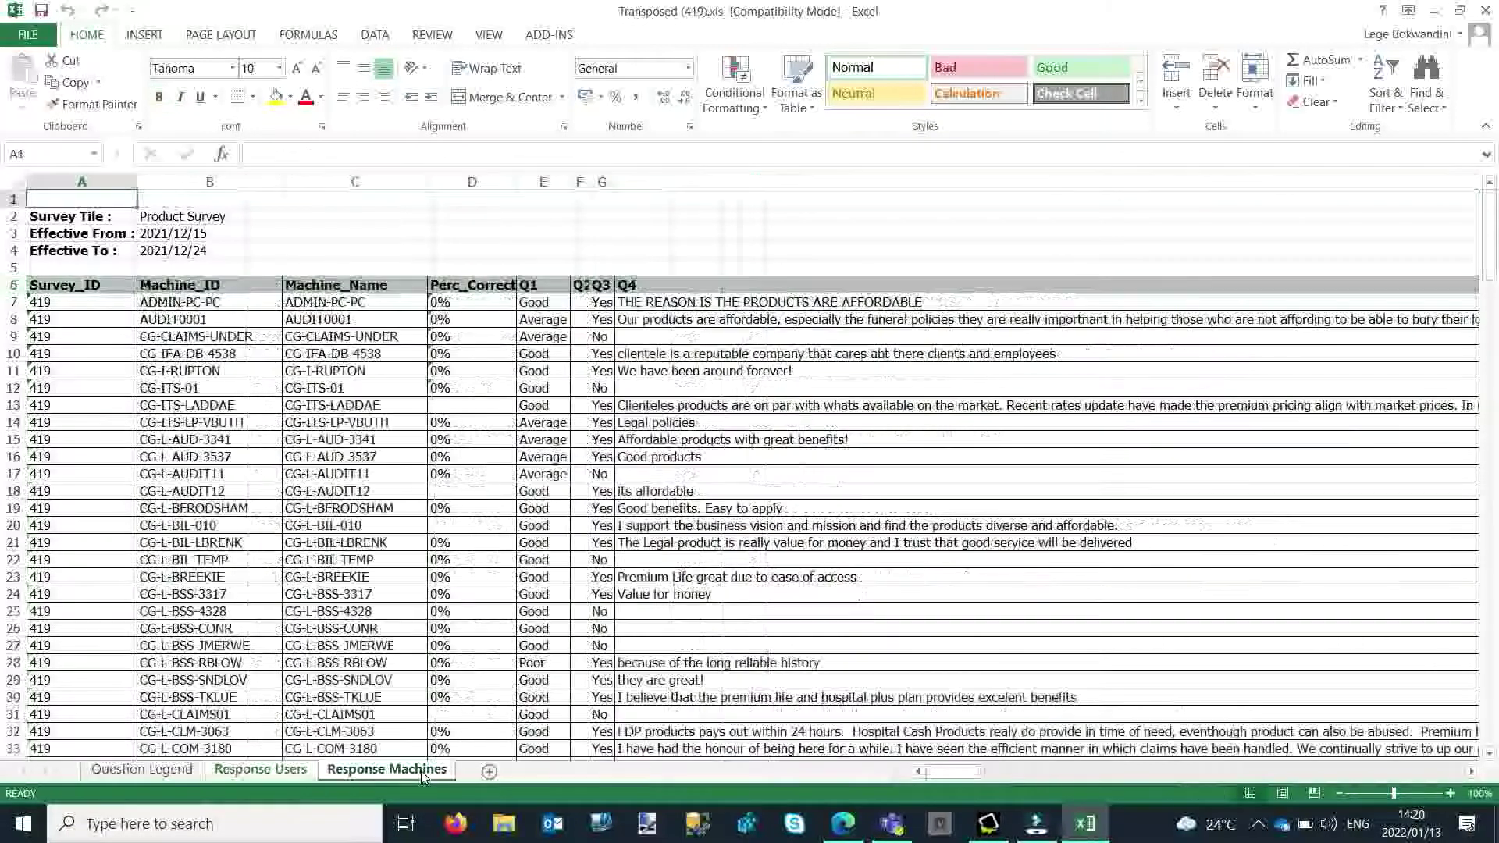
pyautogui.doubleClick(205, 319)
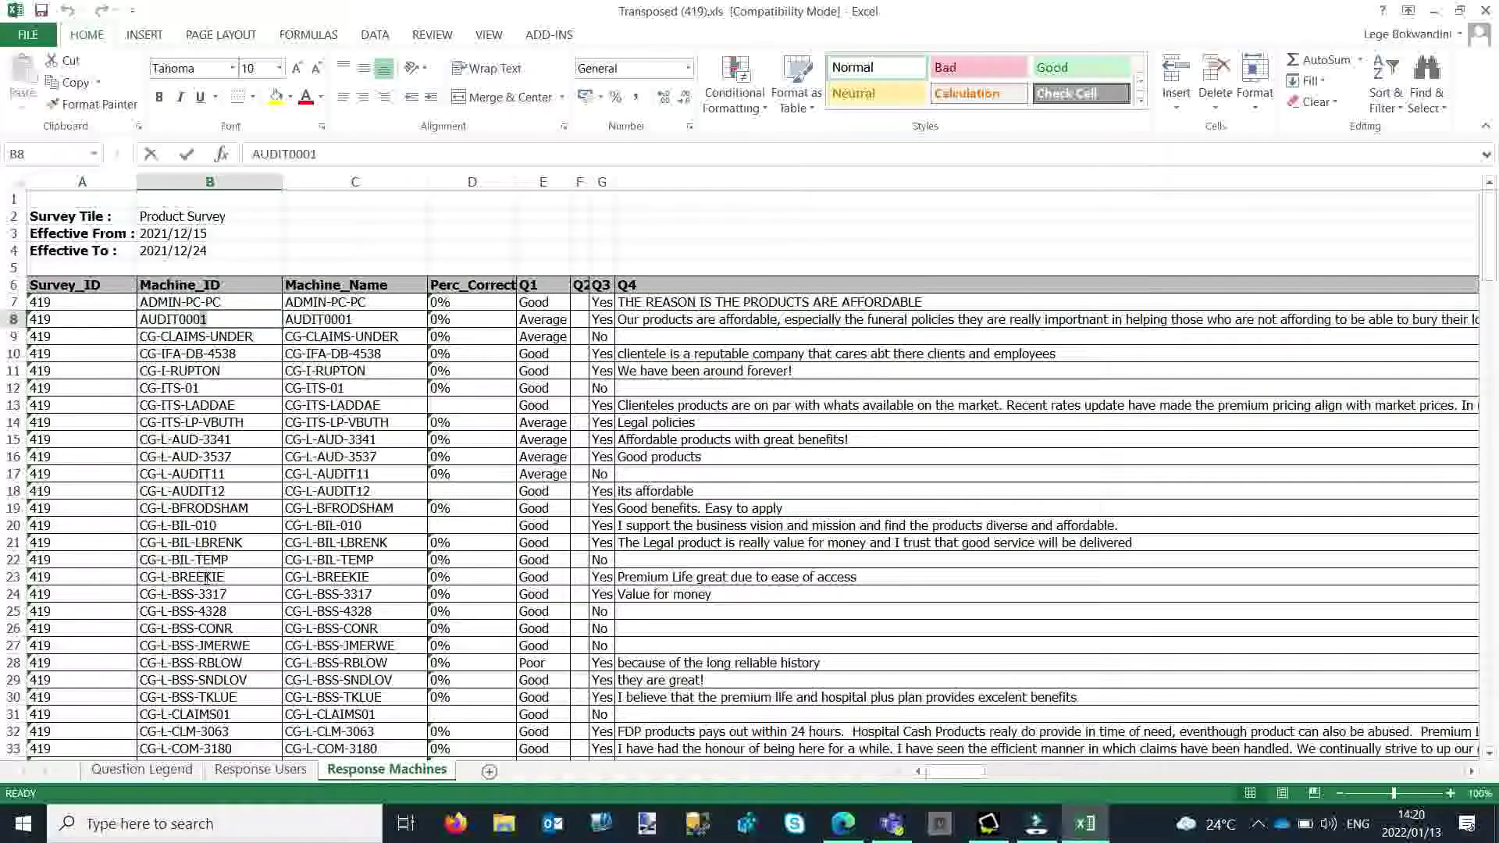
pyautogui.click(234, 390)
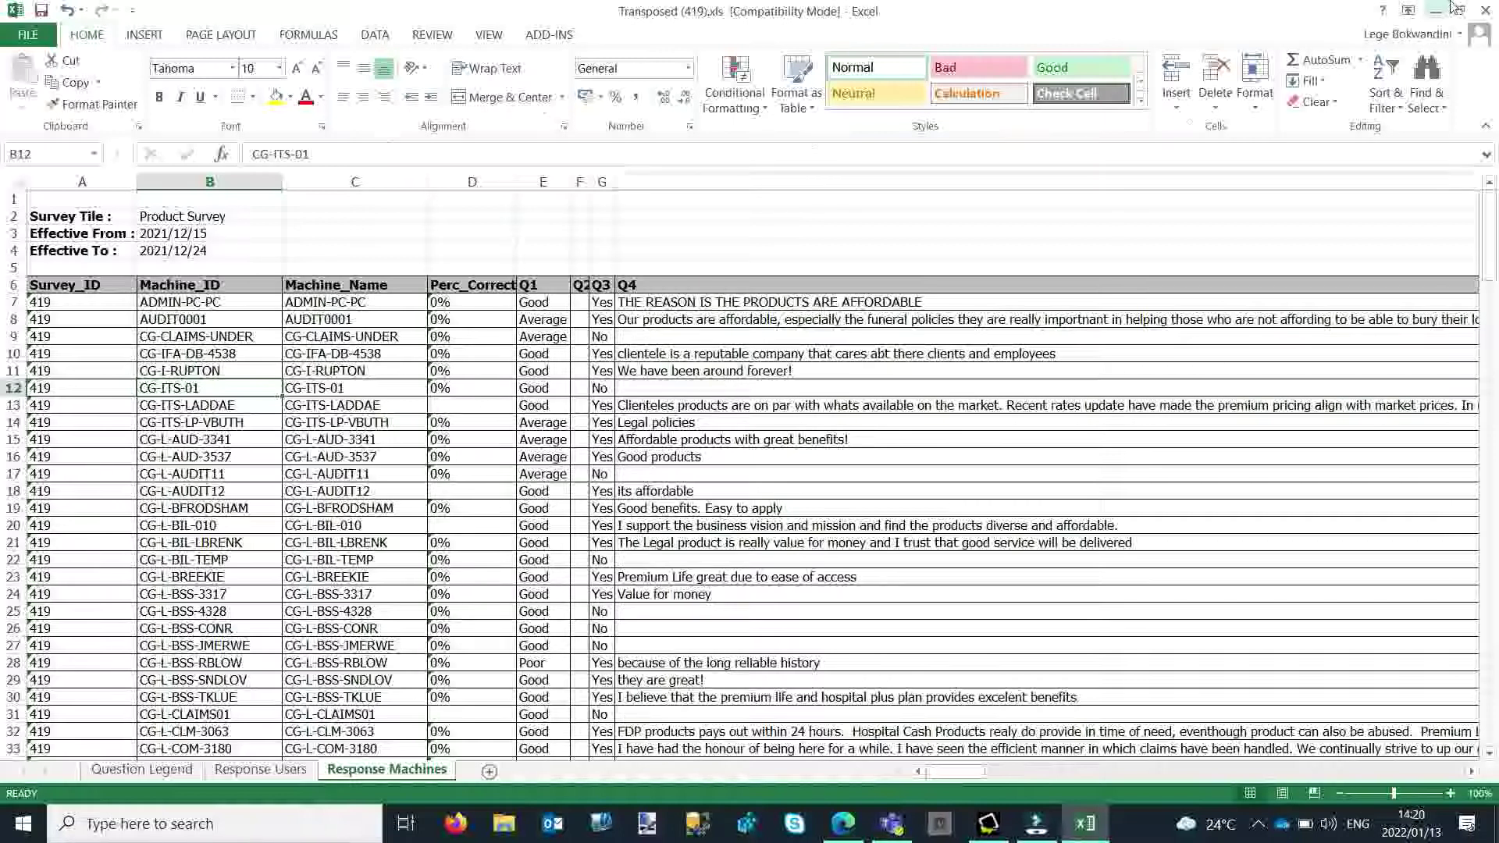
pyautogui.click(1487, 10)
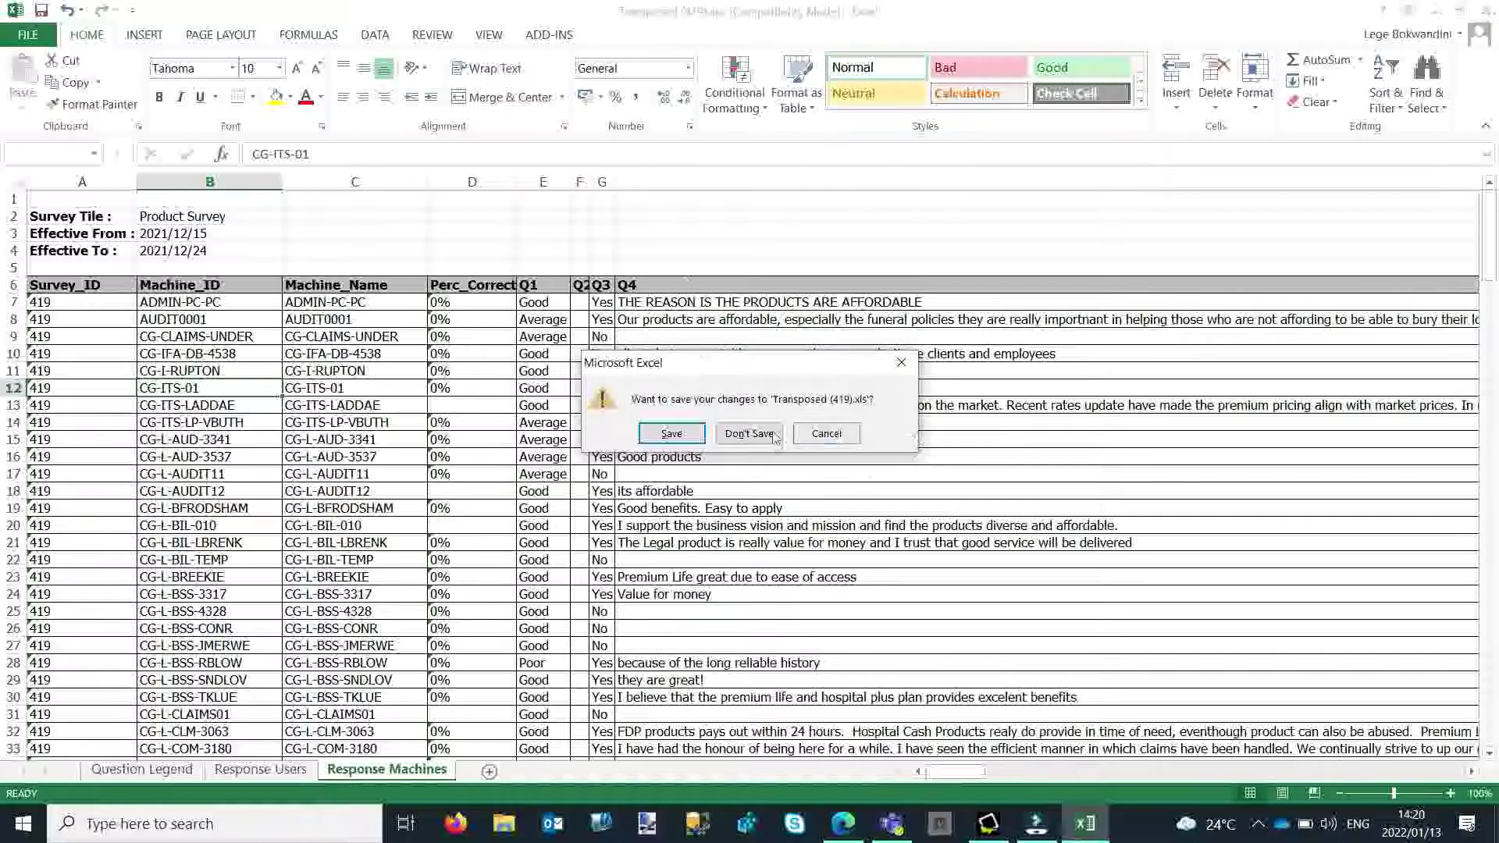
pyautogui.click(749, 434)
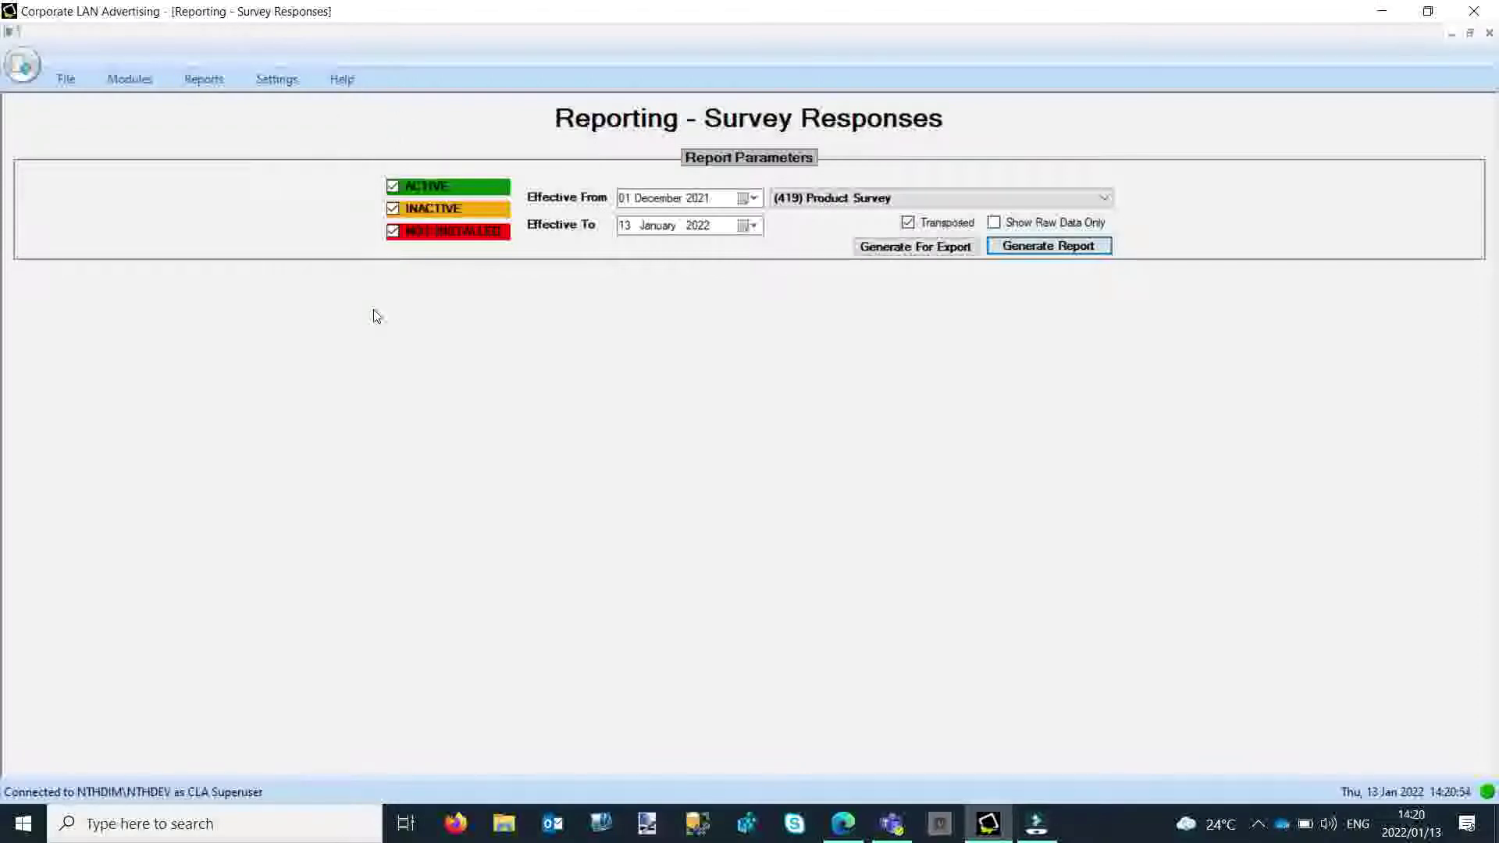
# Show the available report types and view the list of selectable surveys, keeping Product Survey selected
pyautogui.click(210, 83)
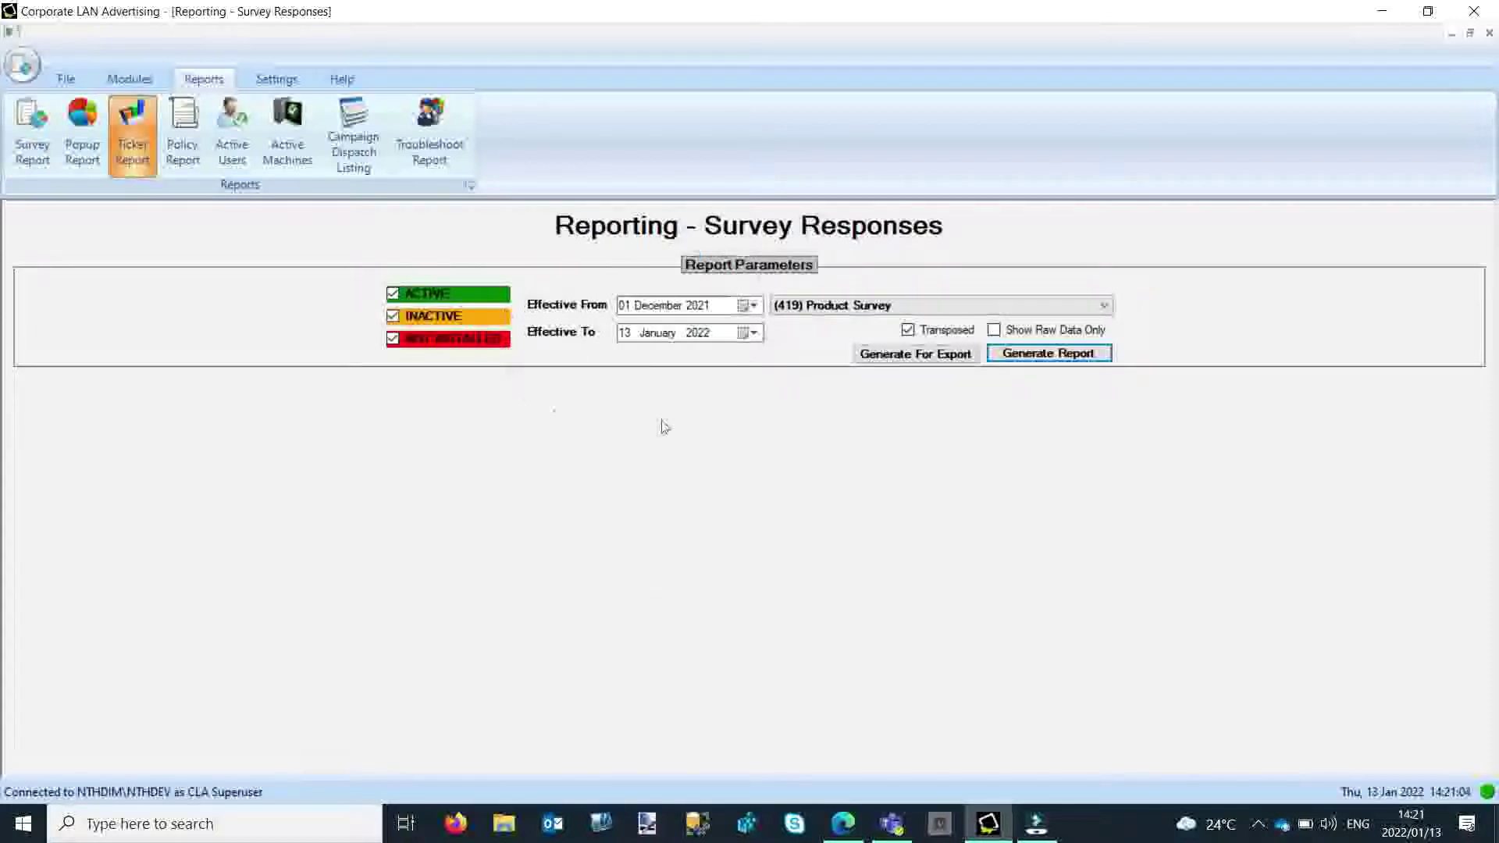
pyautogui.click(1099, 309)
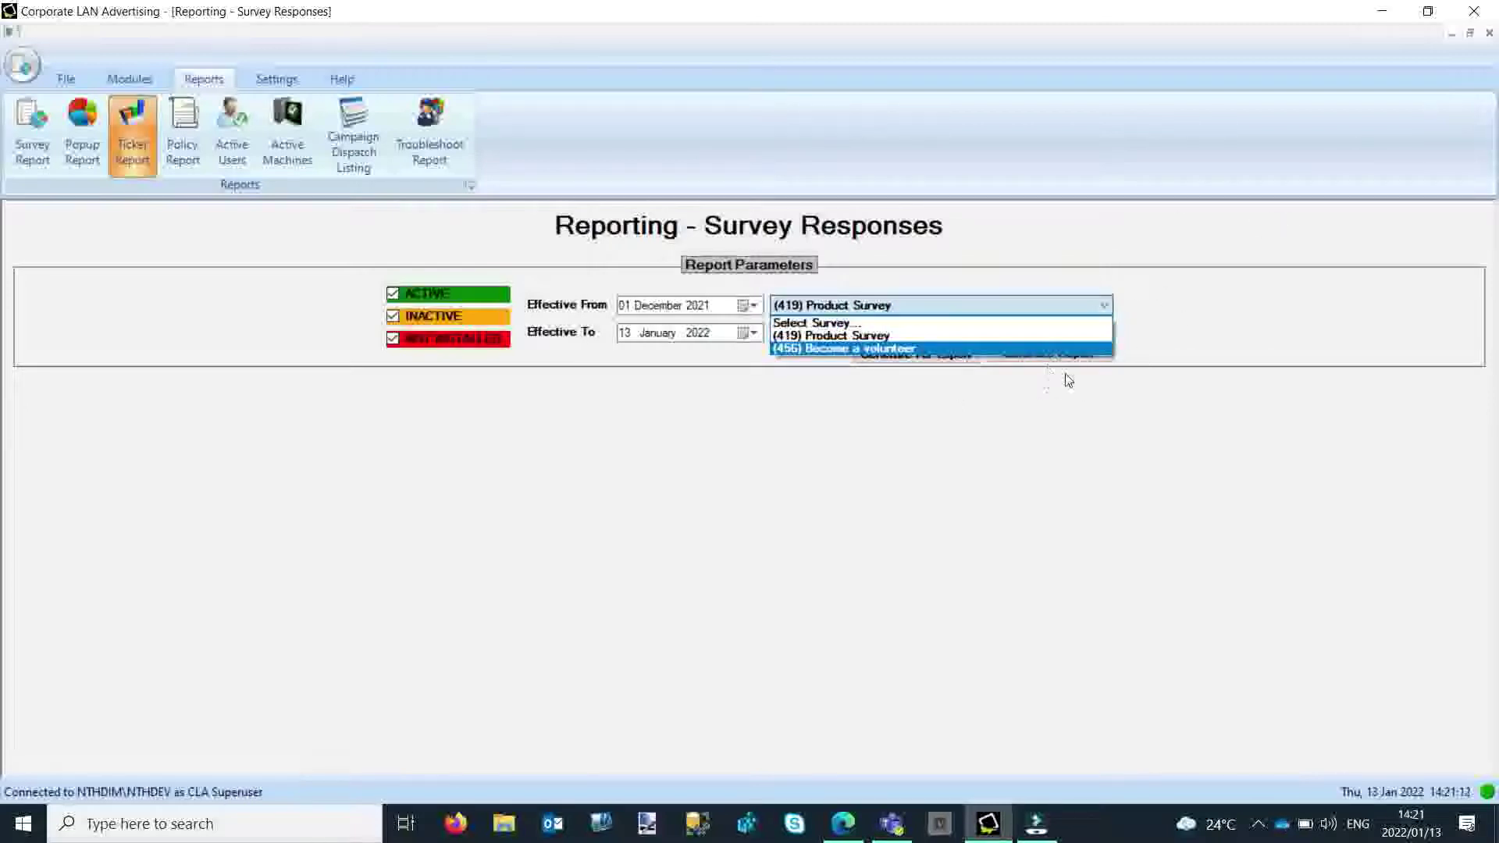
pyautogui.click(1221, 328)
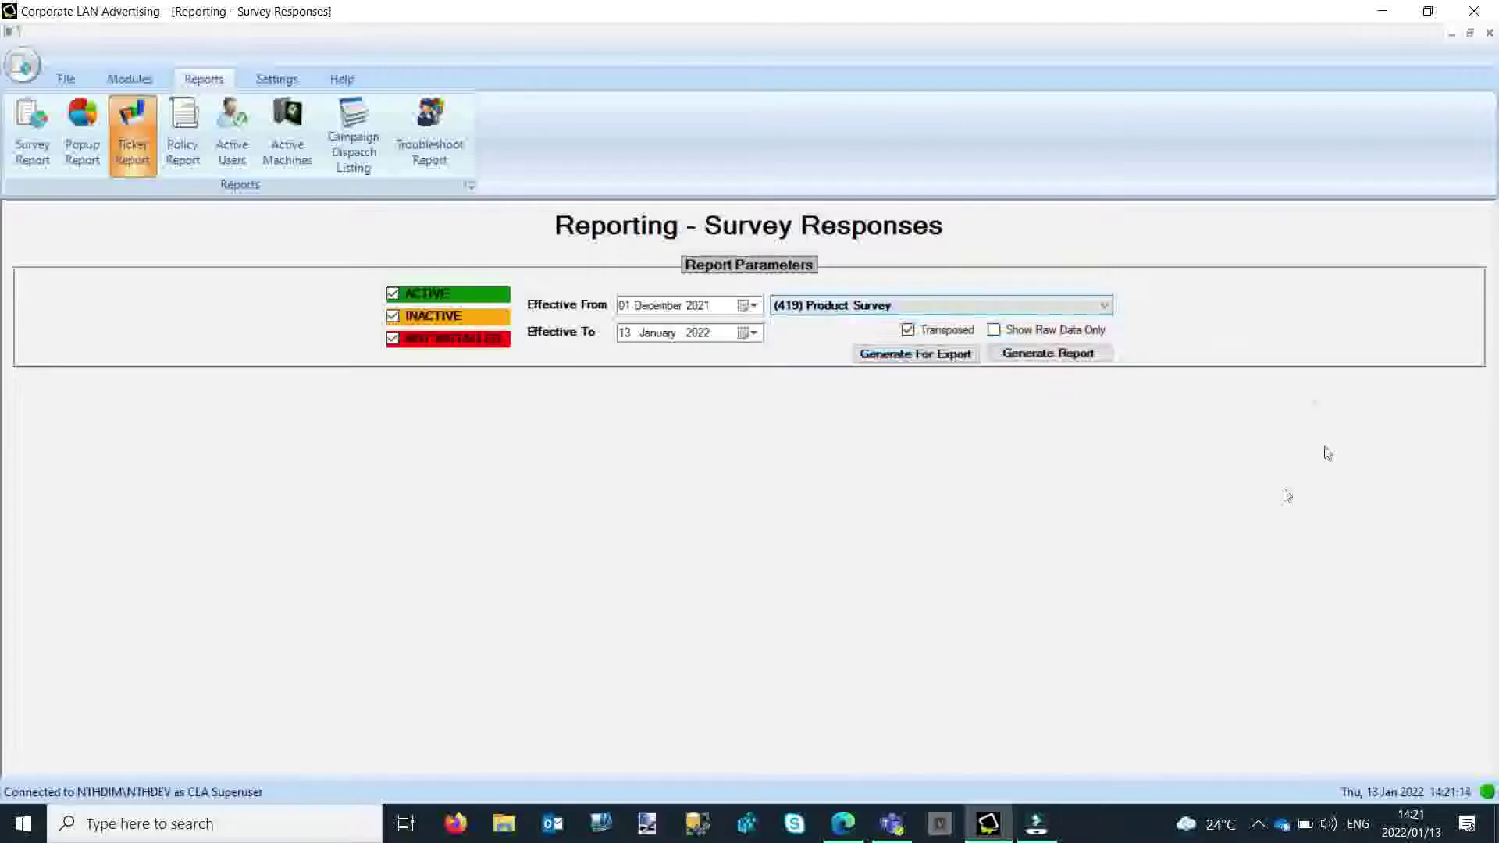
# Generate the Product Survey report with Transposed disabled and view its Survey Summary chart
pyautogui.click(908, 330)
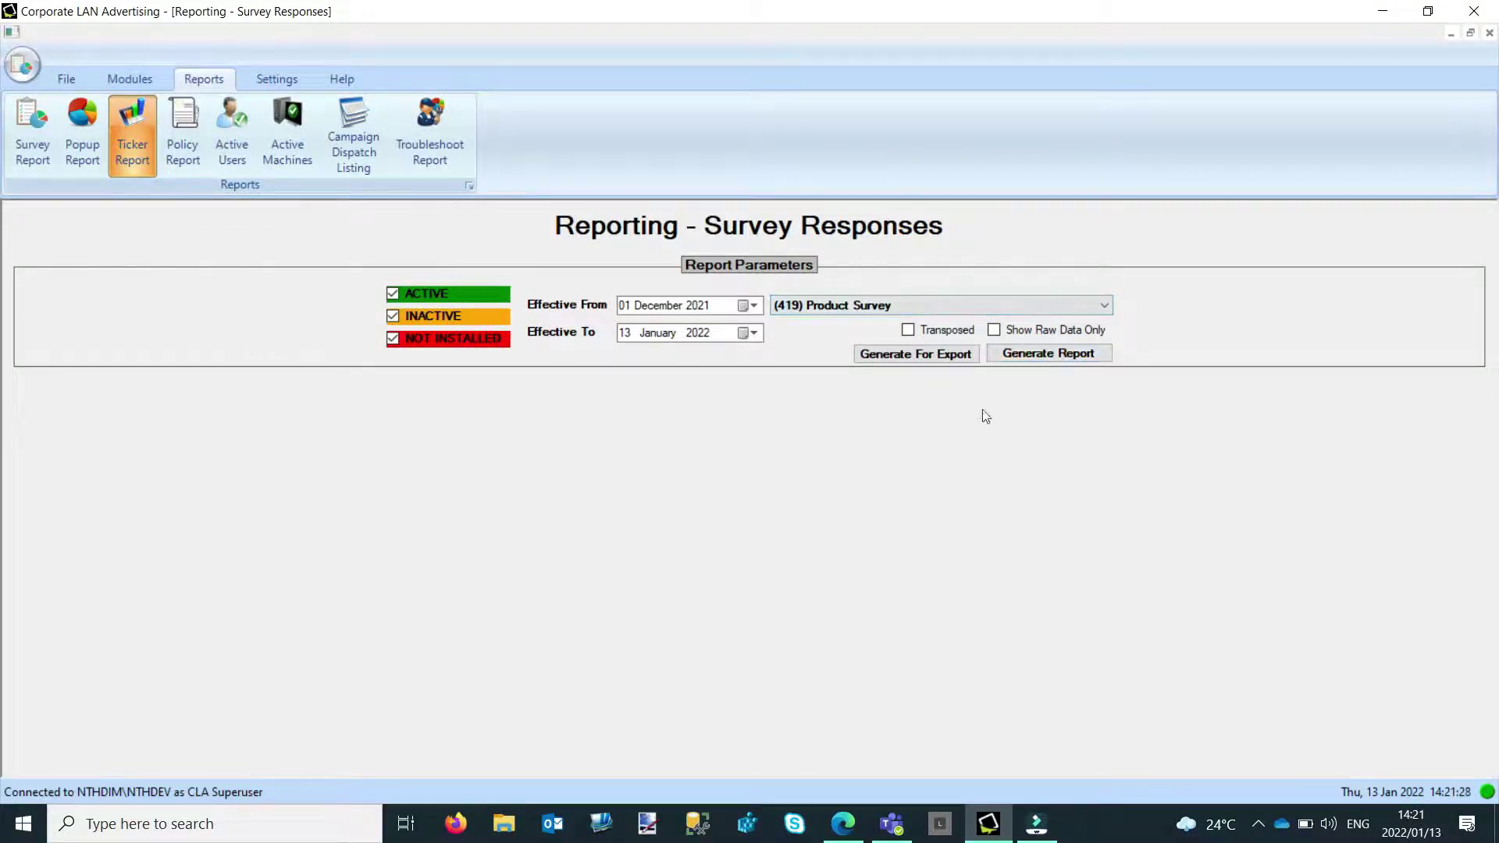
pyautogui.click(1092, 355)
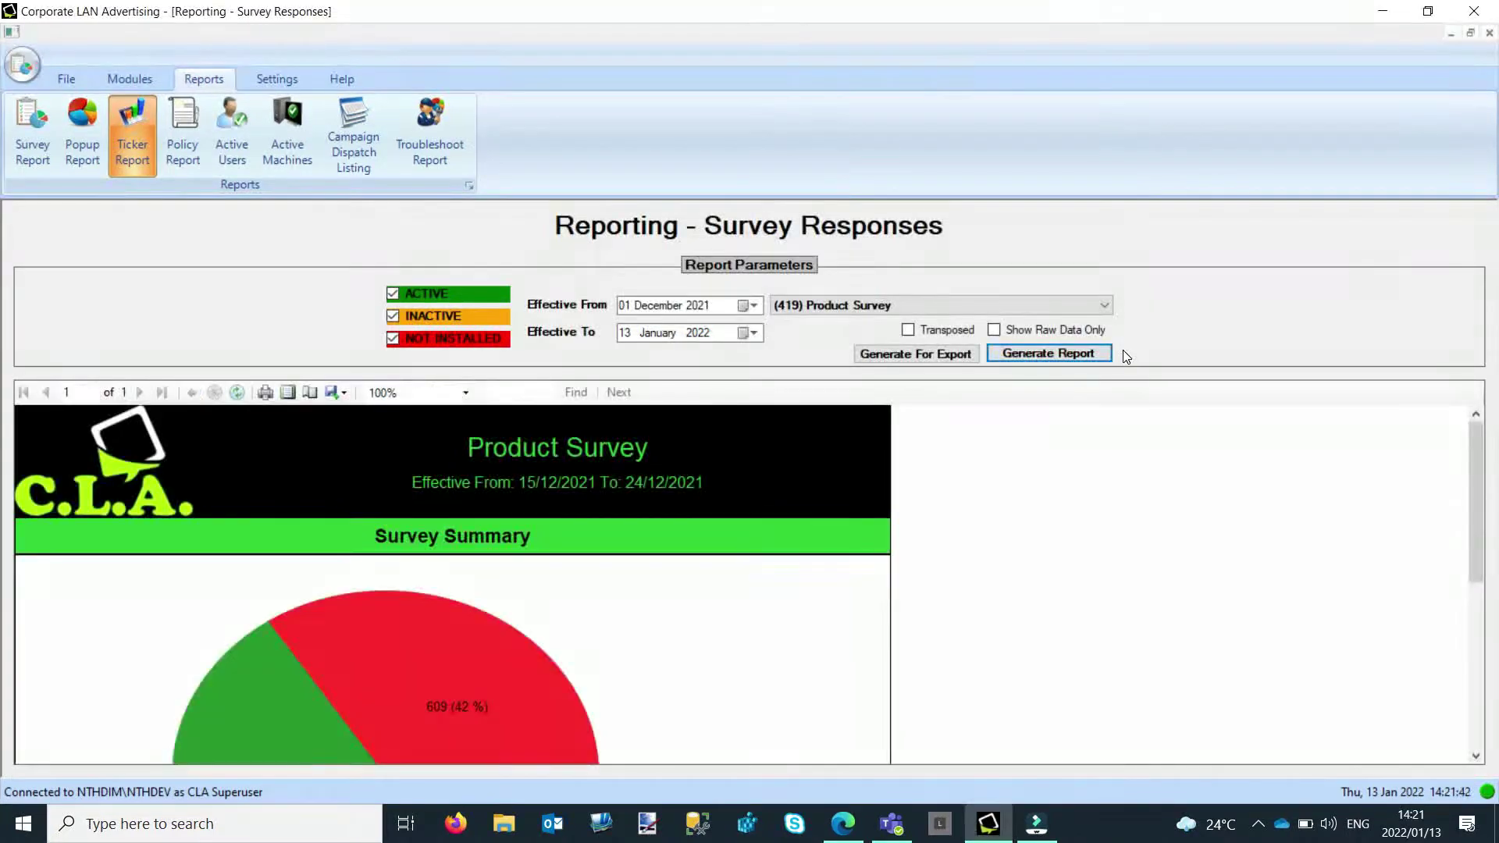
pyautogui.scroll(-3, 986, 541)
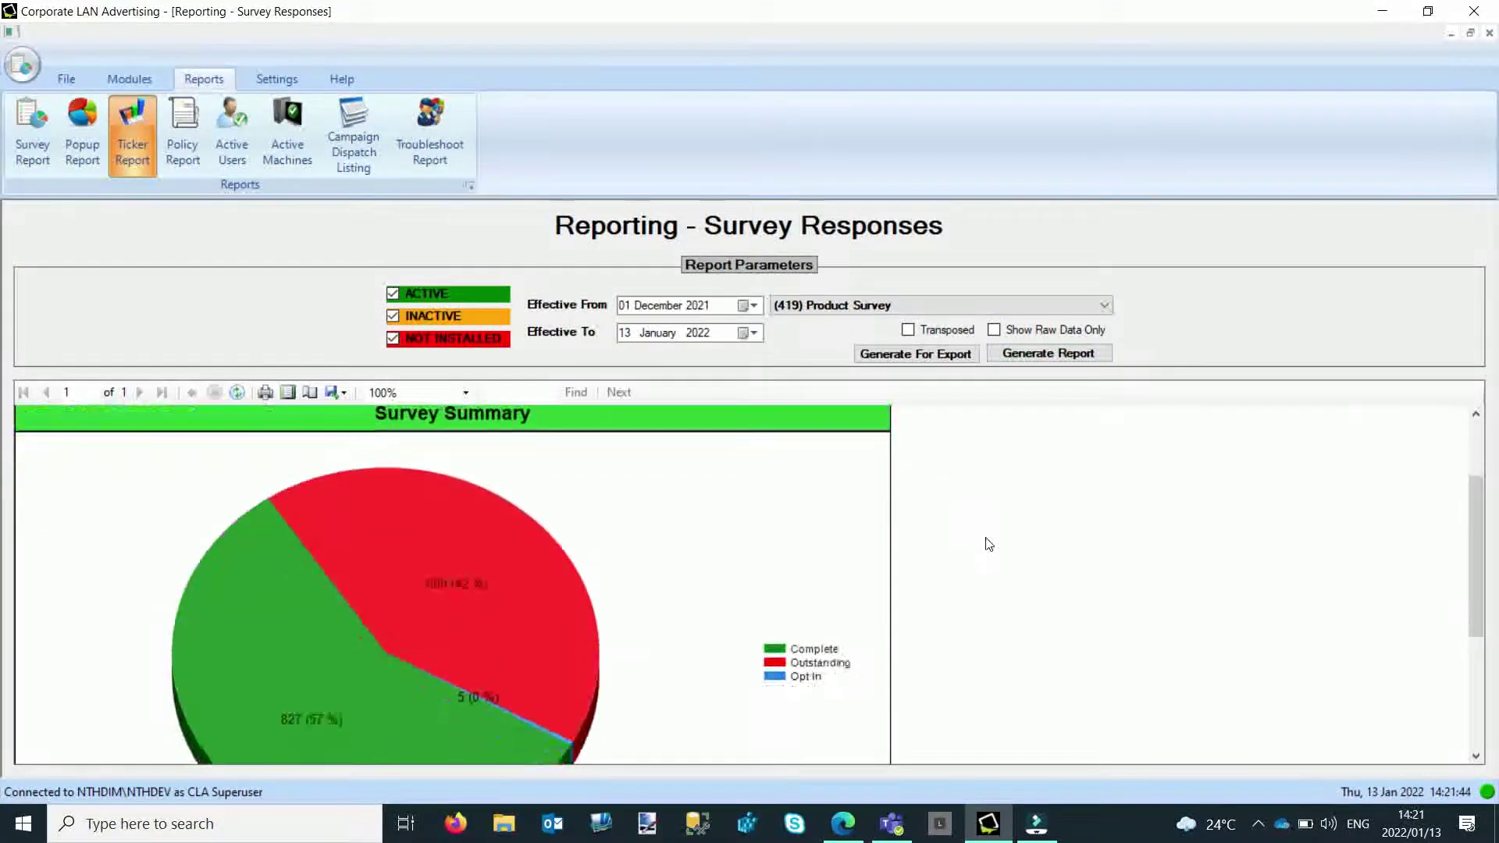